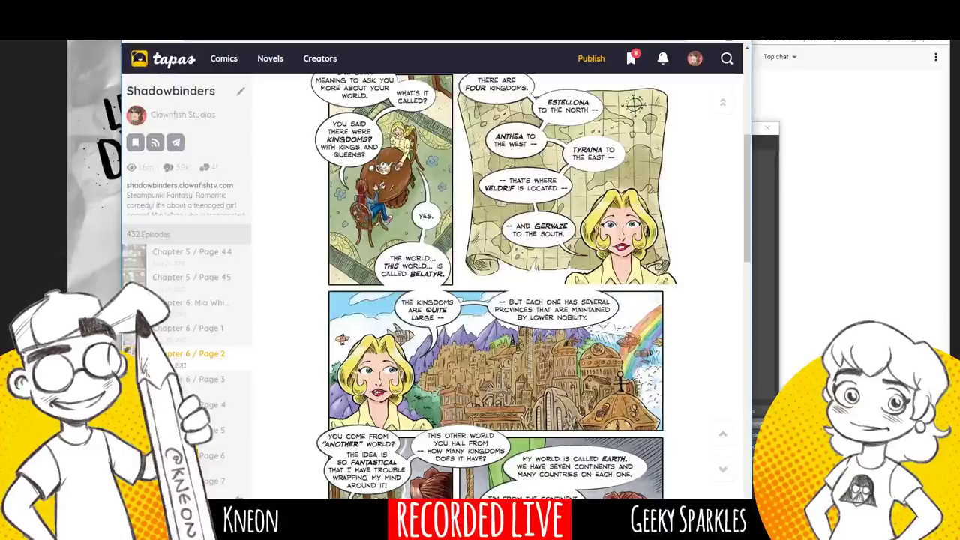
key(alt+Tab)
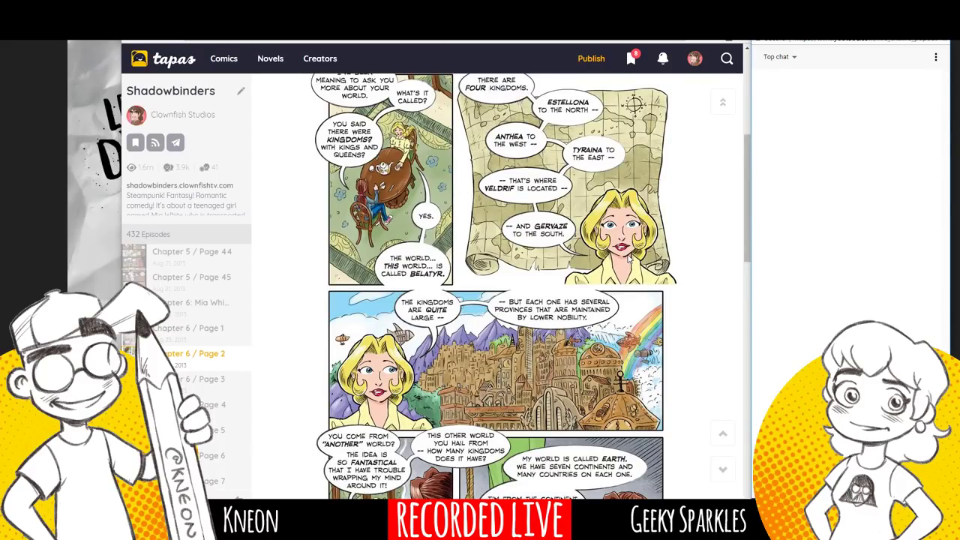
scroll(634, 265, up, 1)
scroll(634, 266, down, 2)
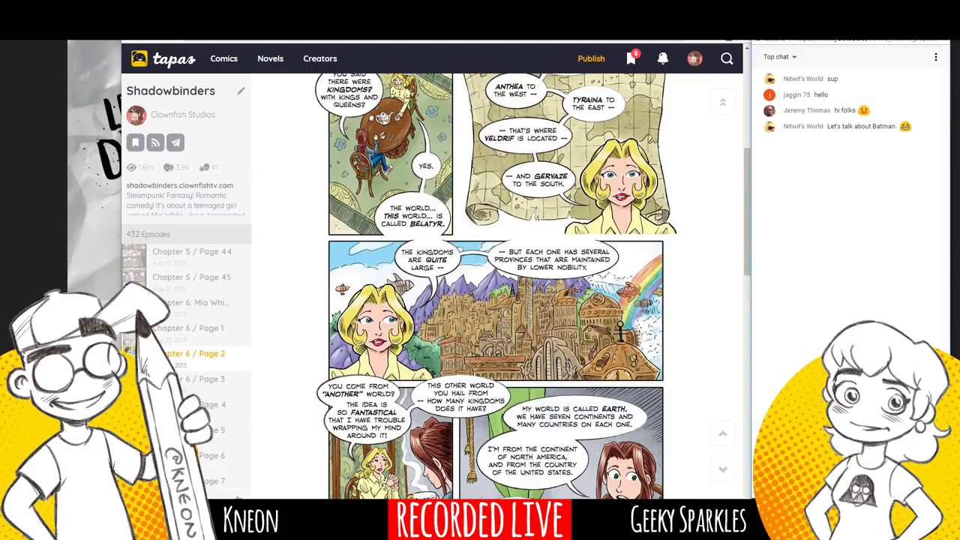
scroll(503, 203, up, 1)
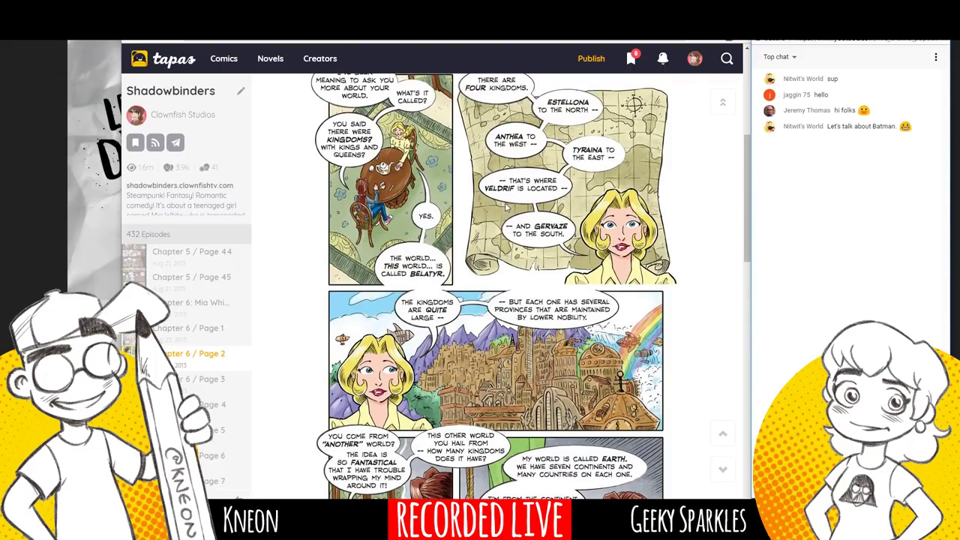
Put the browser and OBS windows away and look through the open illustrations in Clip Studio Paint.
key(super+Down)
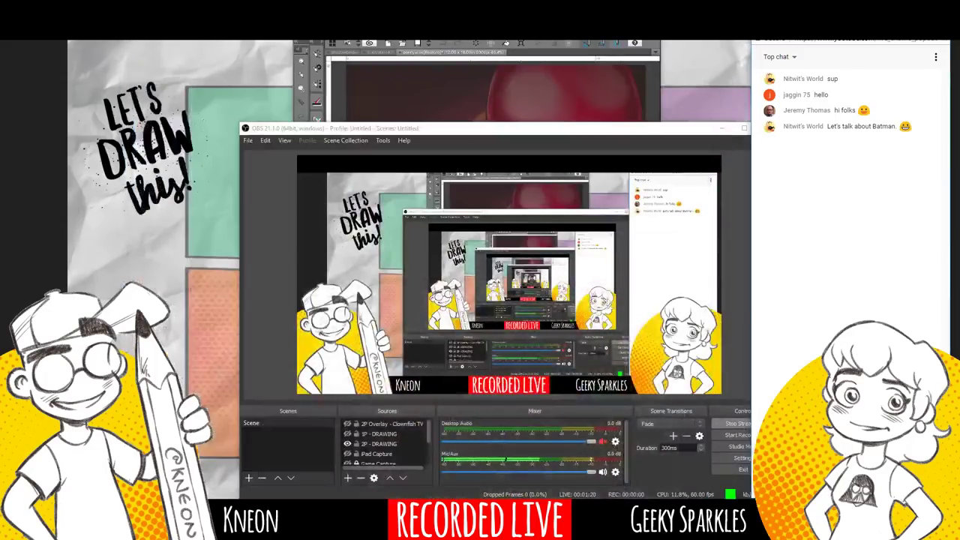
key(alt+Tab)
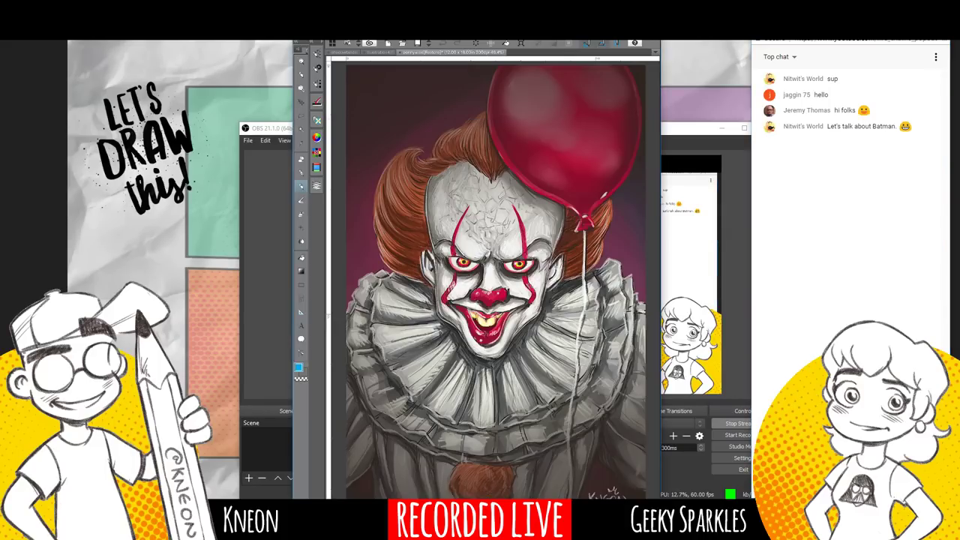
click(720, 130)
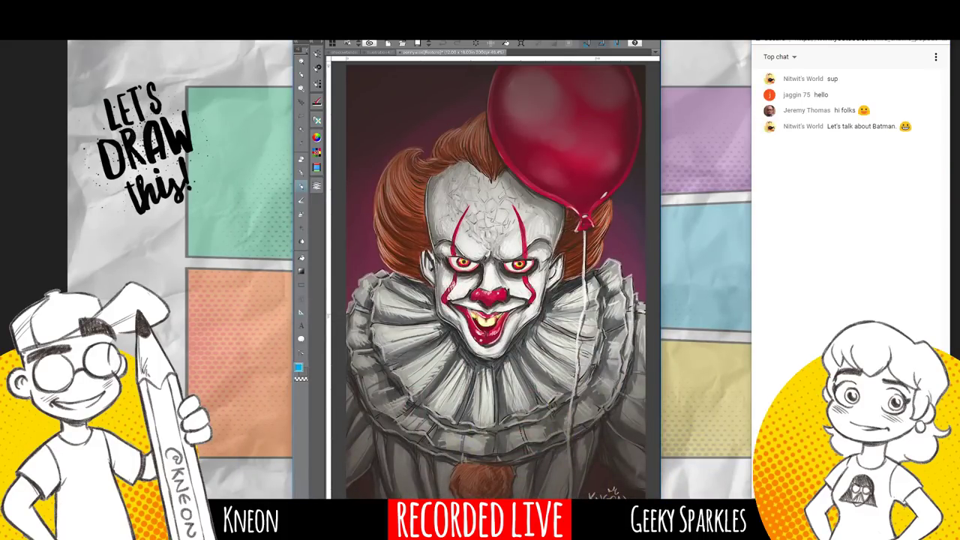
key(ctrl+Tab)
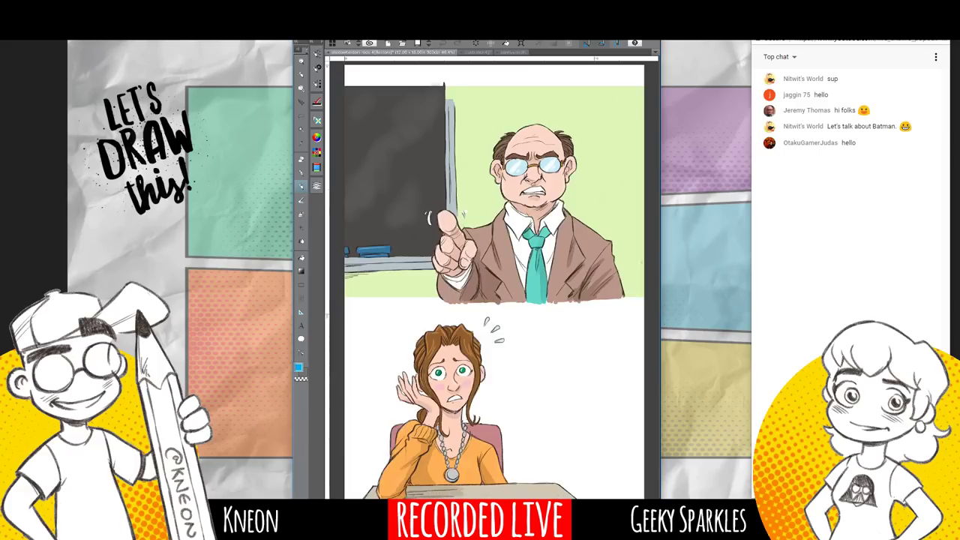
key(ctrl+Tab)
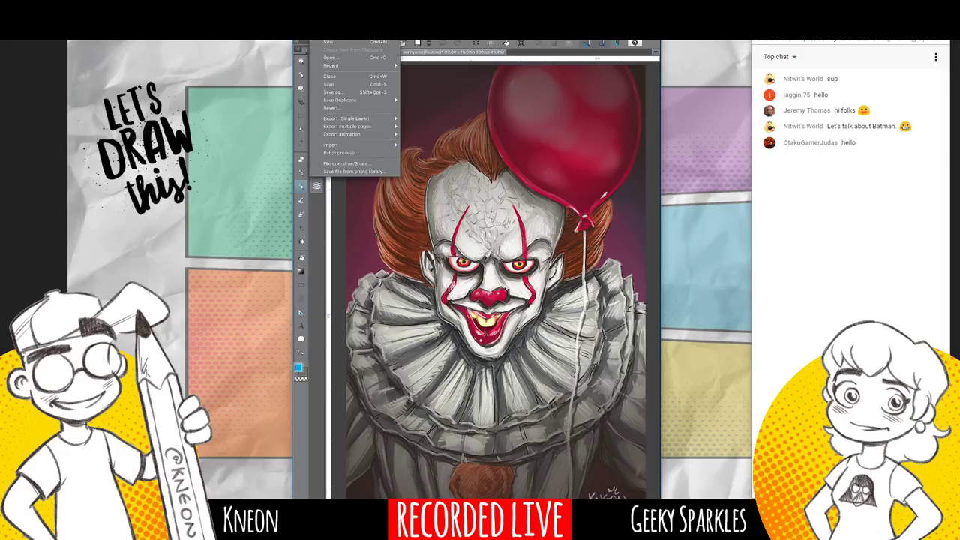
click(330, 42)
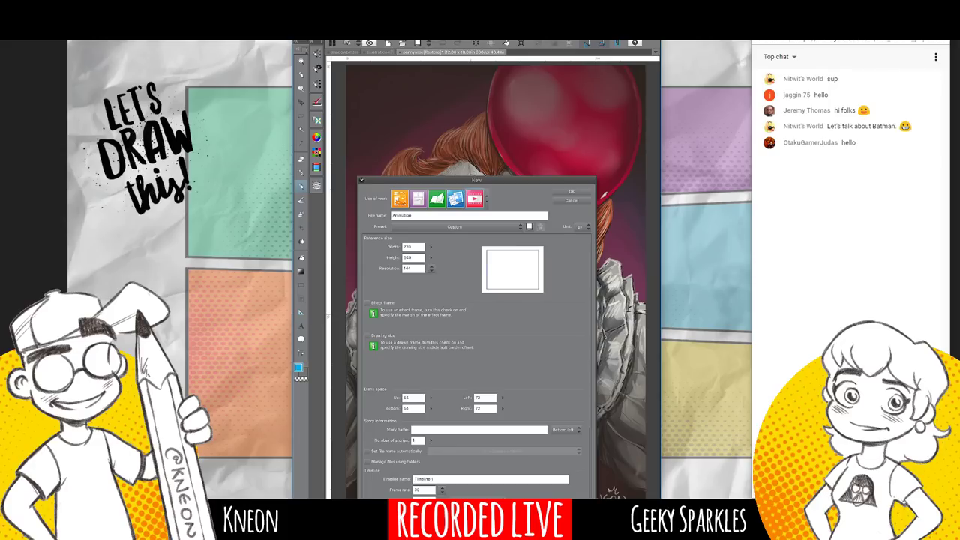
click(454, 226)
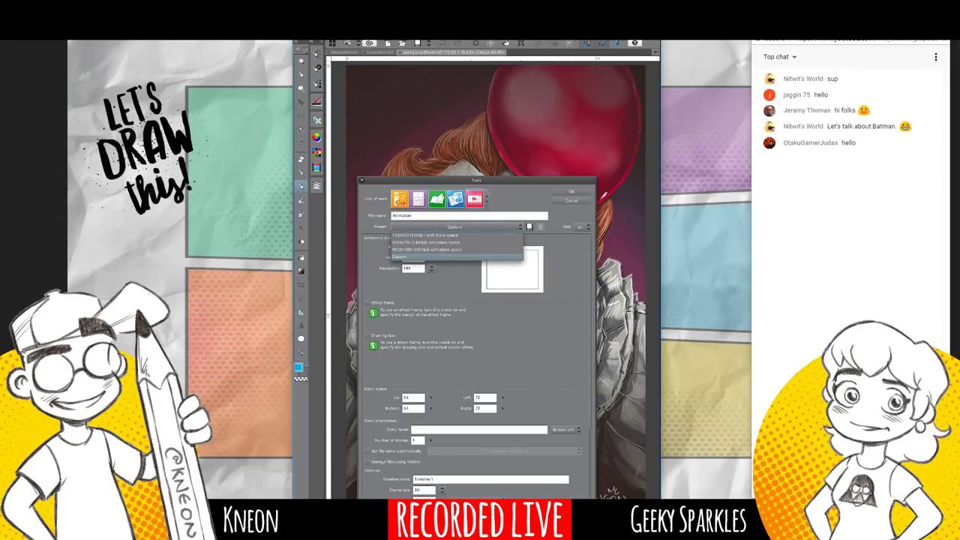
key(Escape)
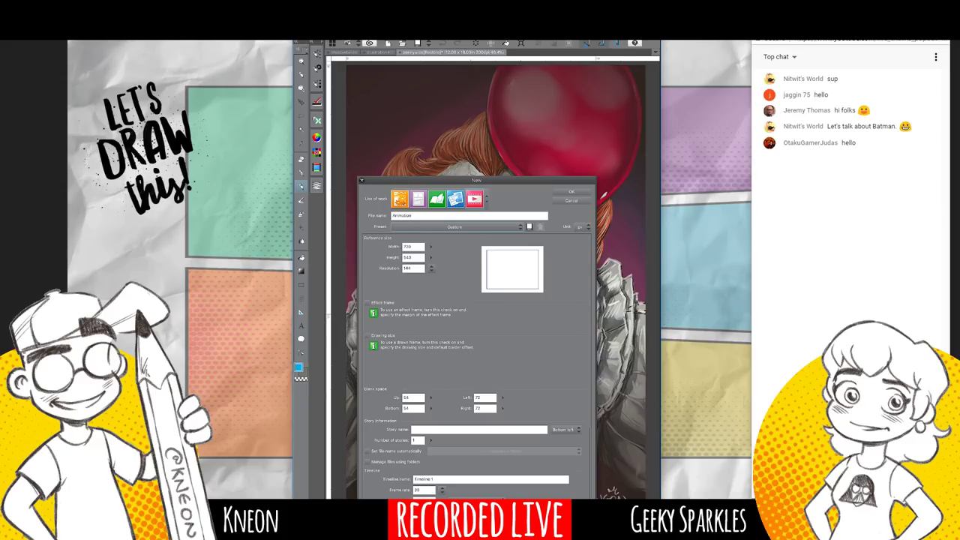
click(571, 200)
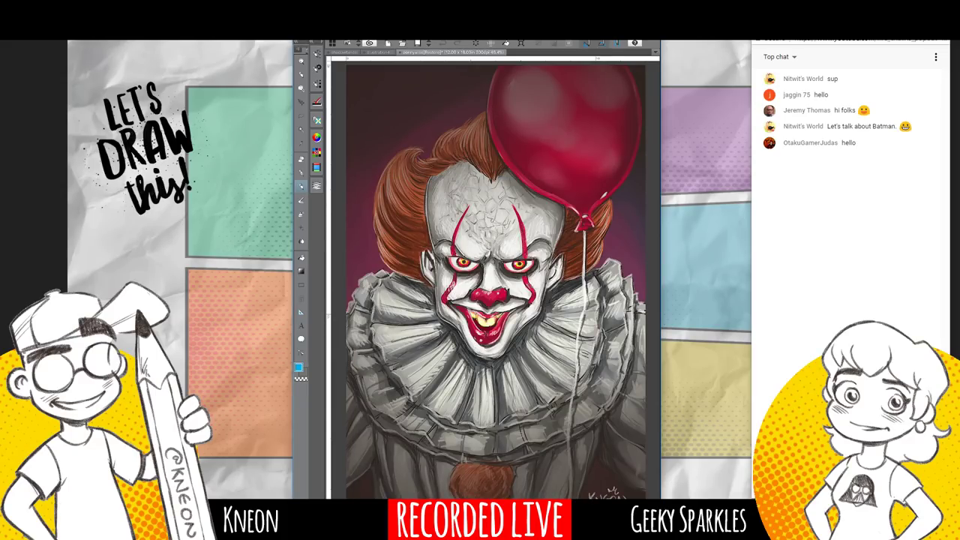
Switch to the browser's forum thread on small creators and LINE WEBTOONS and read the January 19 replies around posts 11 to 19.
key(alt+Tab)
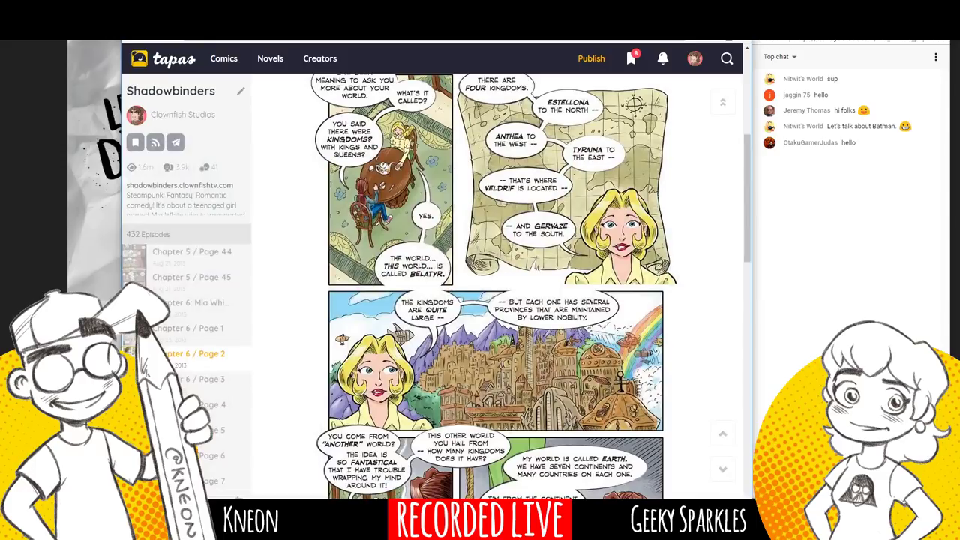
key(ctrl+Tab)
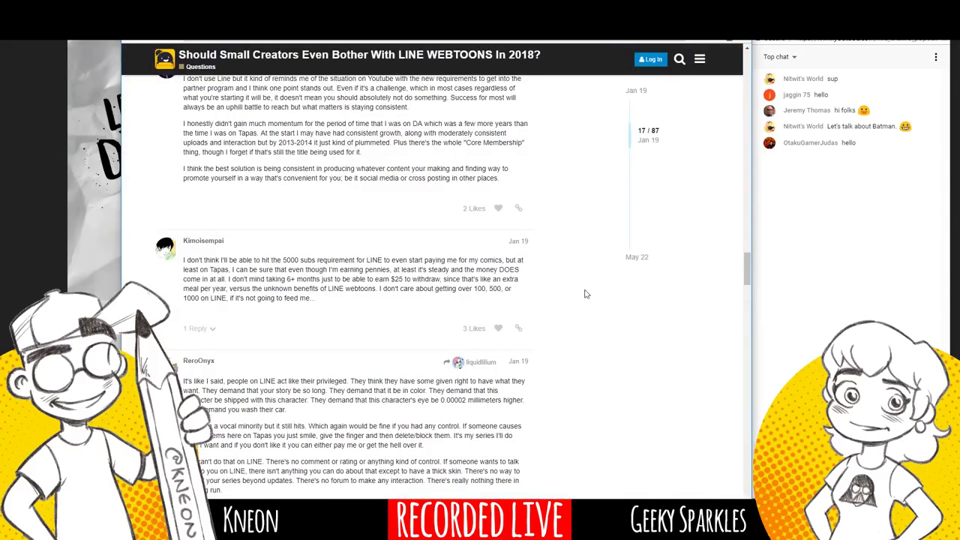
scroll(586, 294, up, 10)
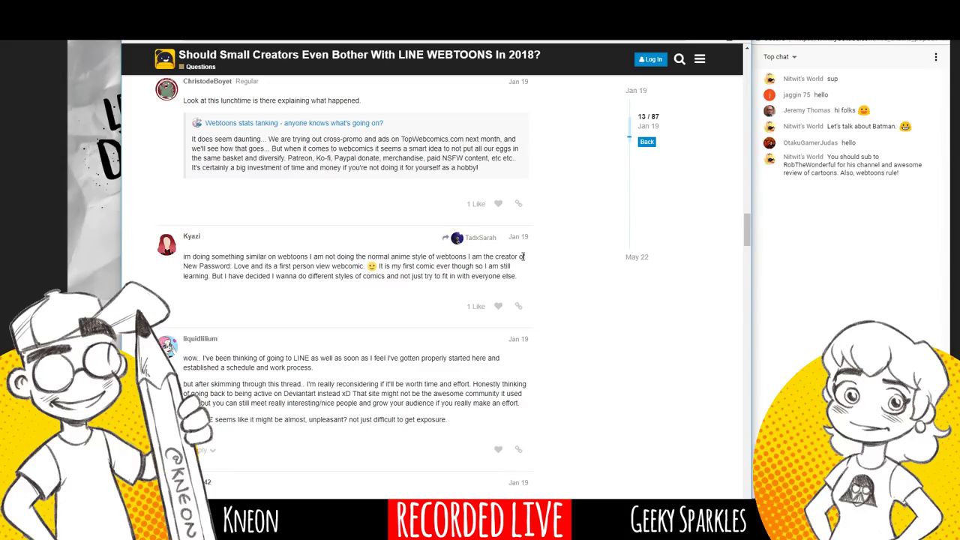
scroll(521, 266, up, 3)
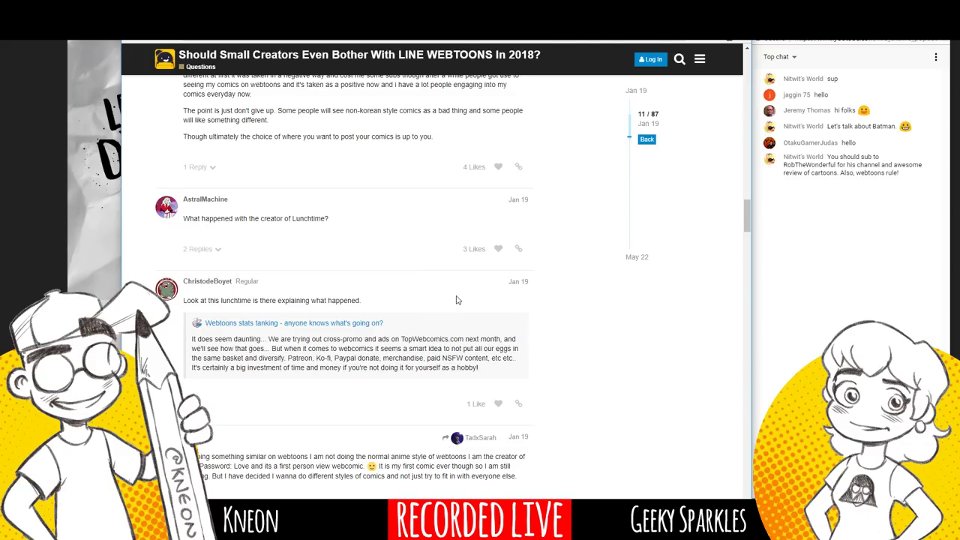
scroll(486, 309, down, 4)
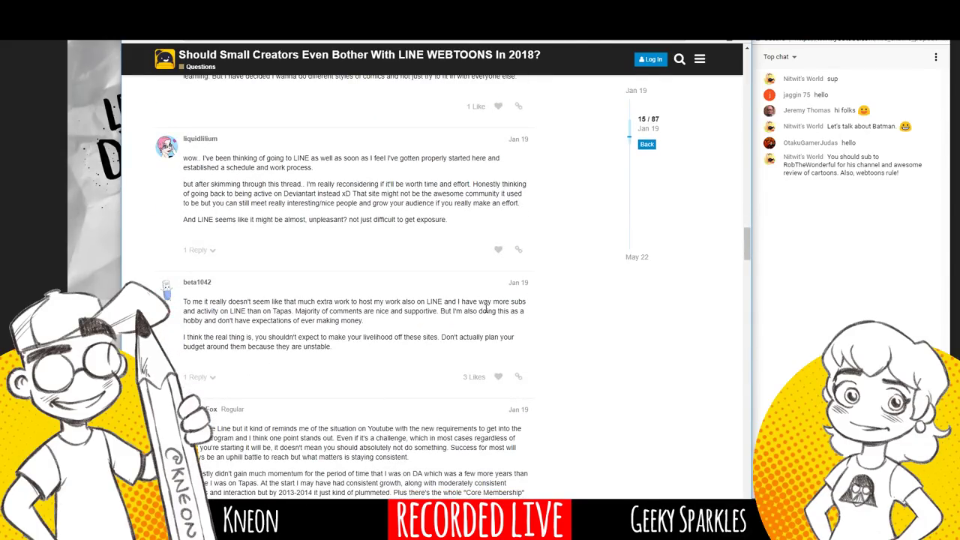
scroll(485, 309, up, 3)
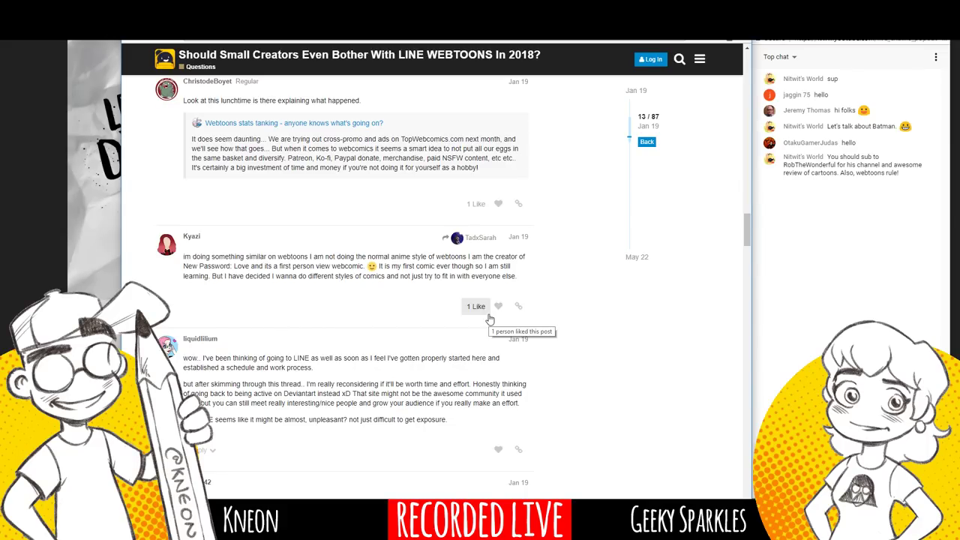
scroll(269, 284, up, 2)
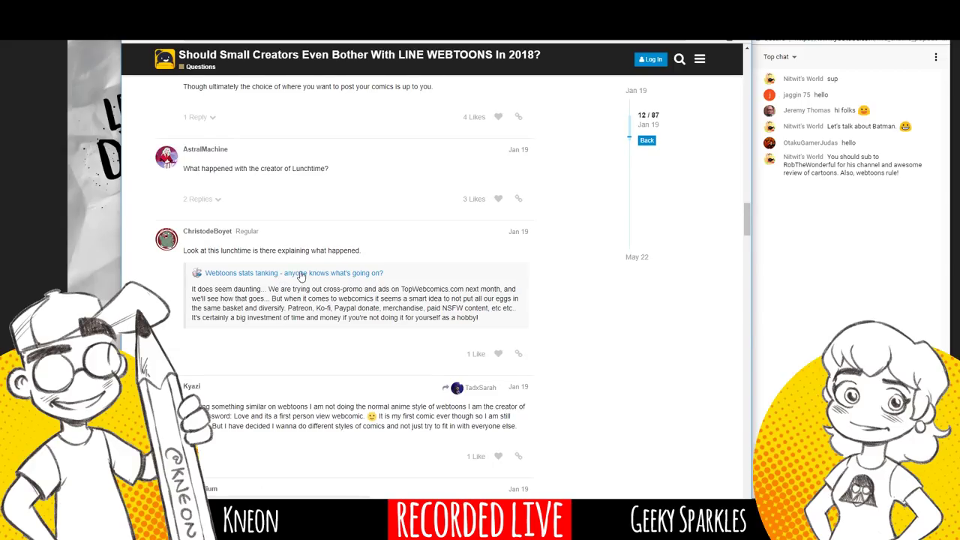
scroll(429, 319, down, 3)
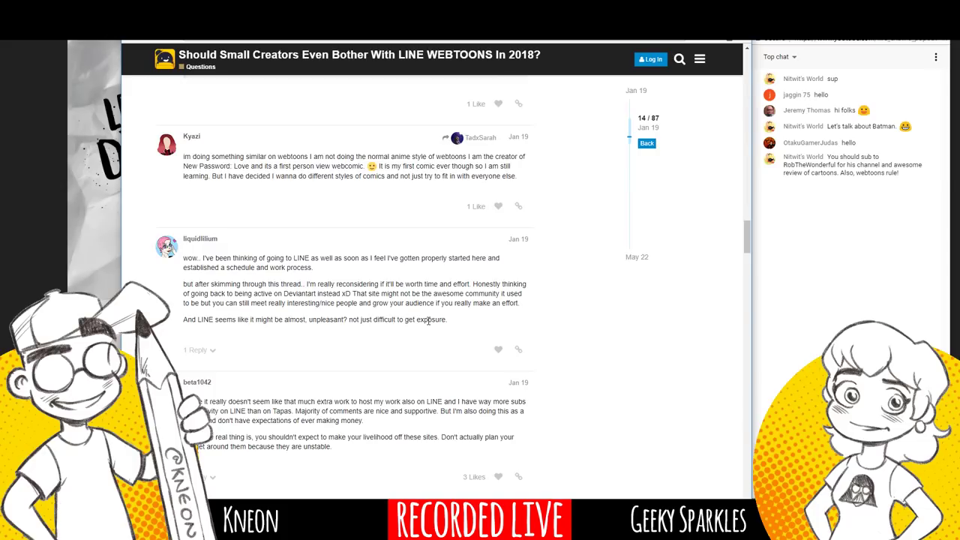
scroll(428, 320, down, 4)
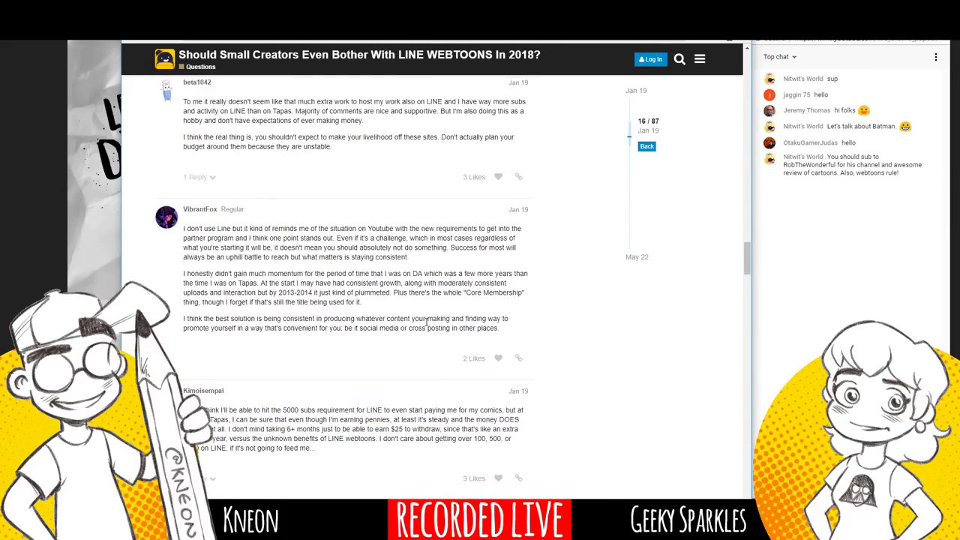
scroll(427, 322, down, 3)
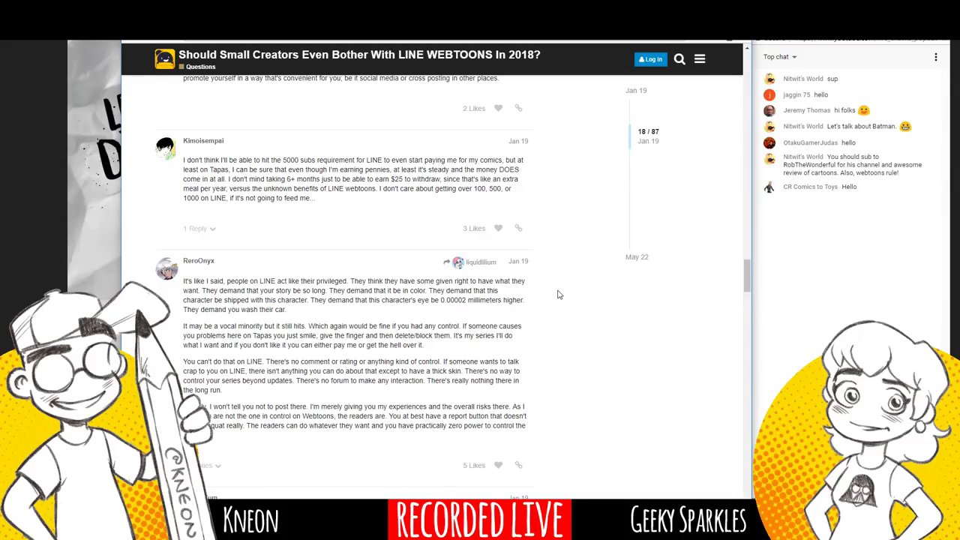
scroll(558, 293, down, 3)
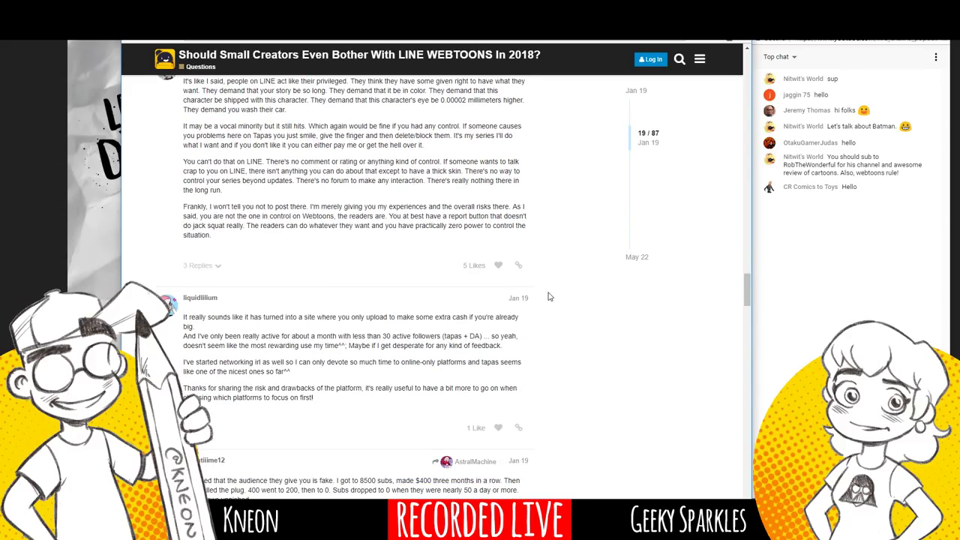
Read the thread's replies on LINE's audience numbers, subscriber minimum and revenue model, through post 27.
scroll(548, 297, down, 4)
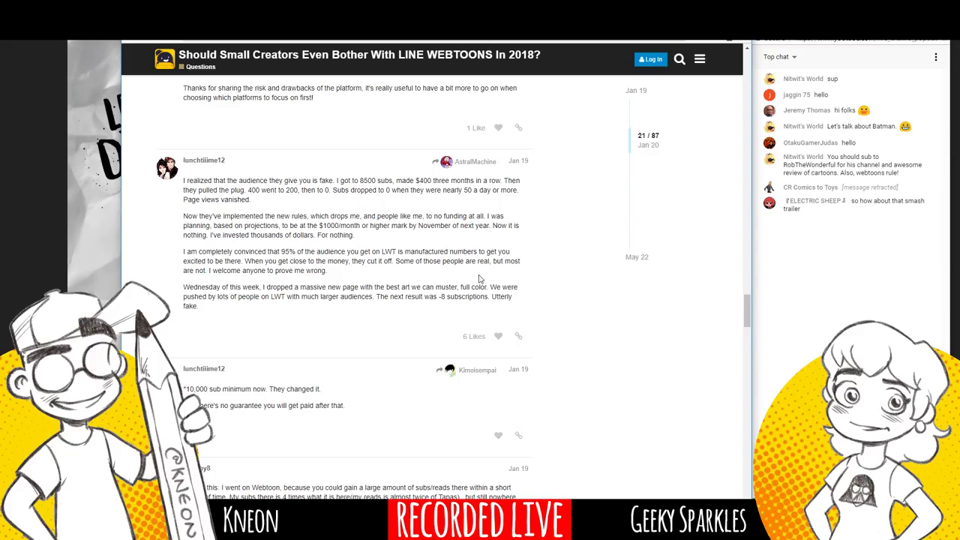
scroll(454, 305, down, 2)
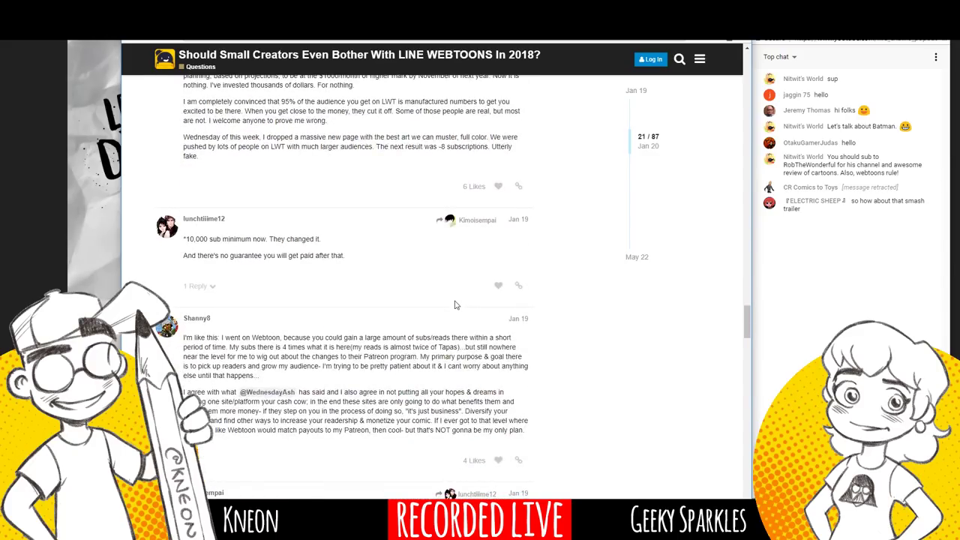
scroll(454, 305, down, 1)
scroll(421, 327, down, 3)
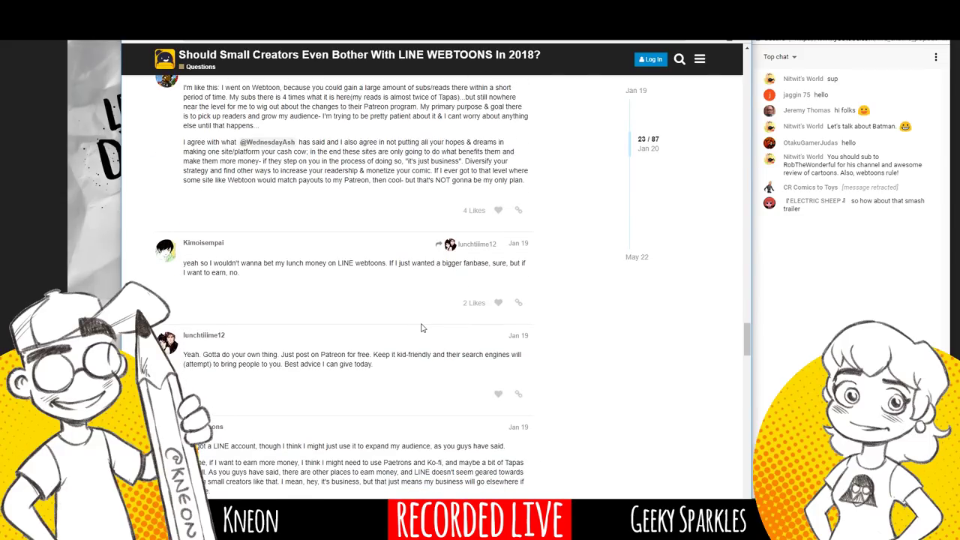
scroll(422, 327, down, 2)
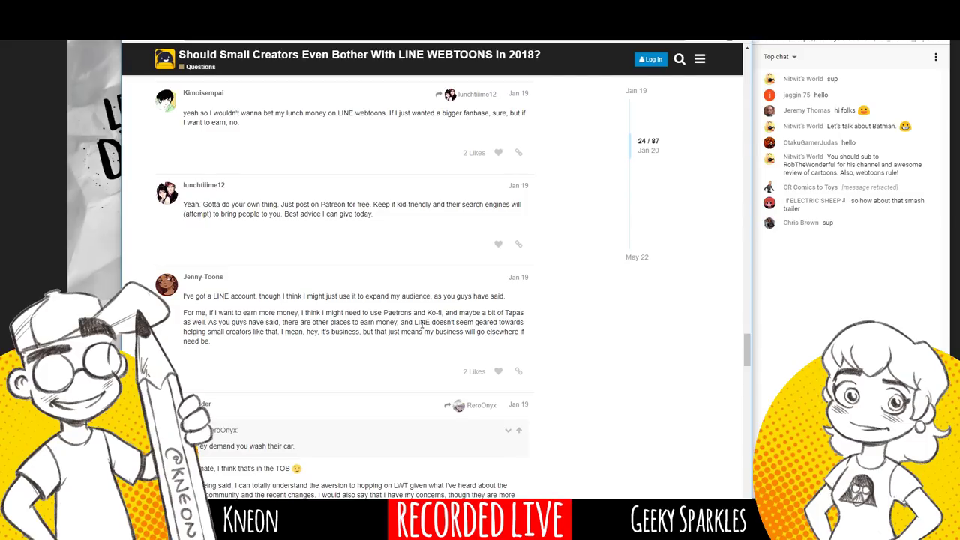
scroll(426, 369, down, 2)
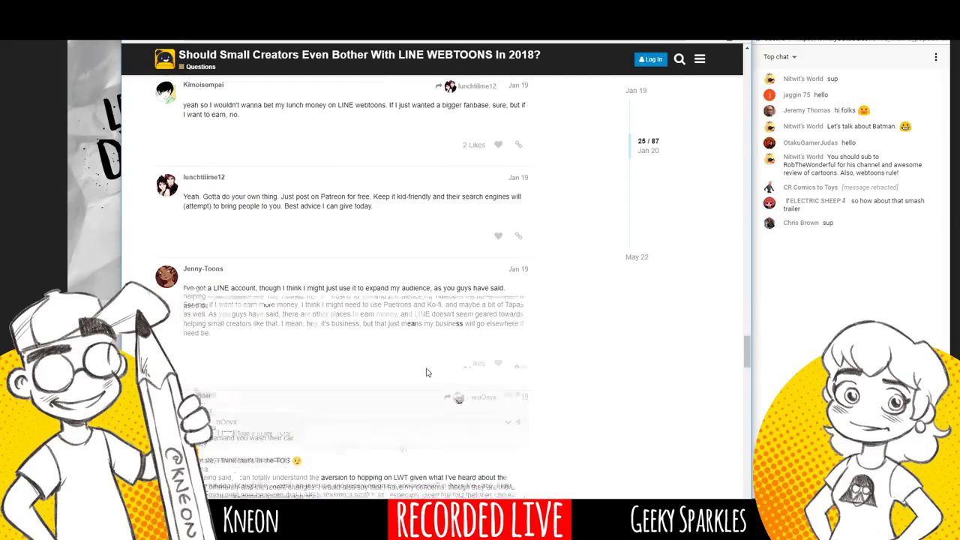
scroll(428, 371, down, 4)
scroll(429, 372, up, 1)
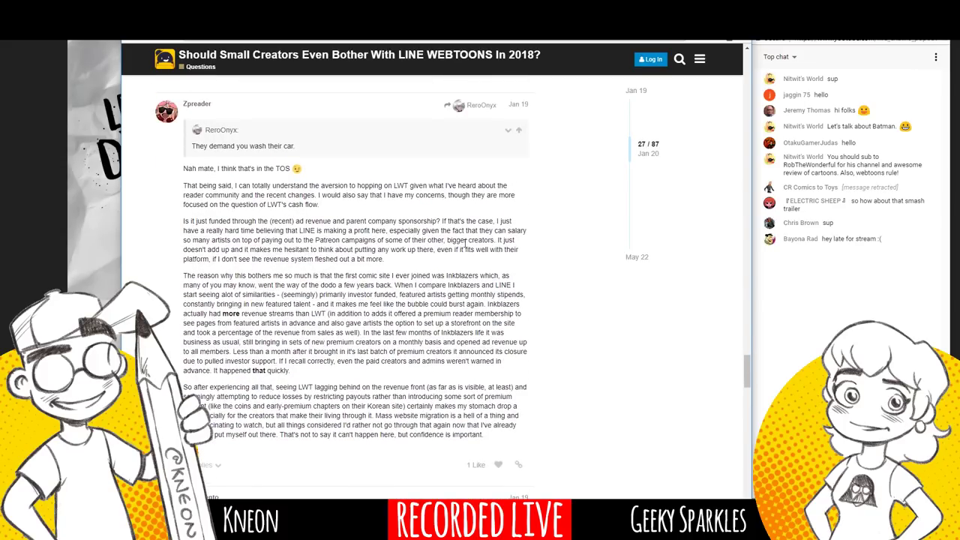
Read on through the January 20 to 24 replies comparing Webtoons with Tapas, up to post 42.
scroll(465, 244, down, 6)
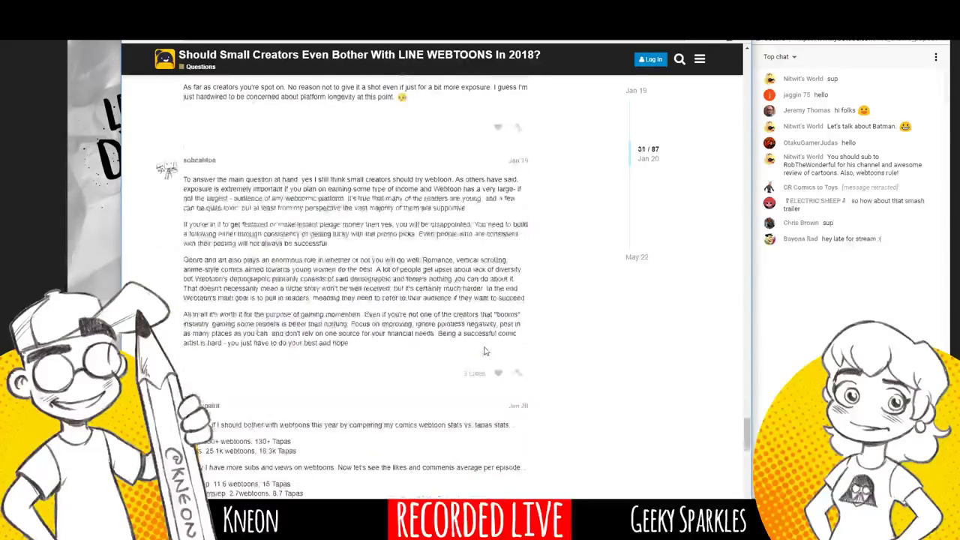
scroll(485, 351, down, 5)
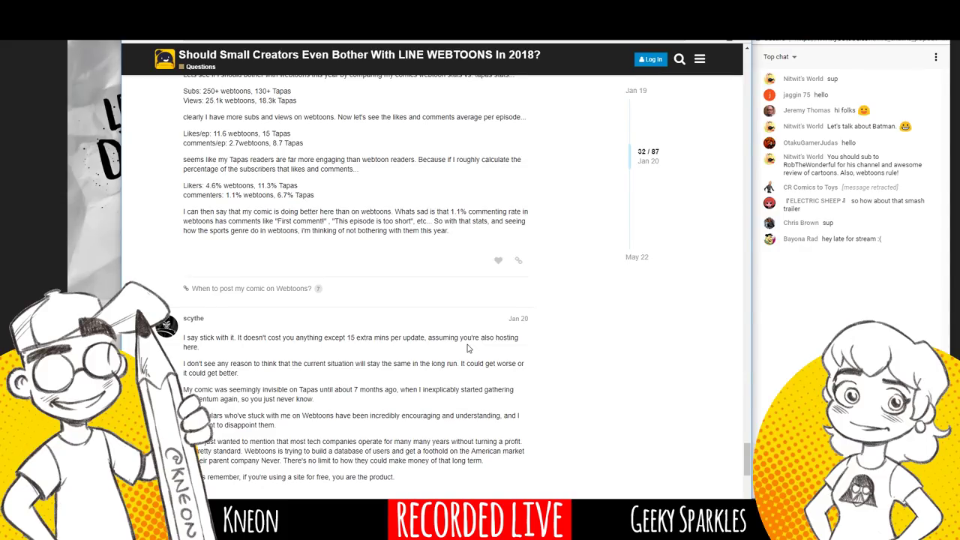
right_click(412, 294)
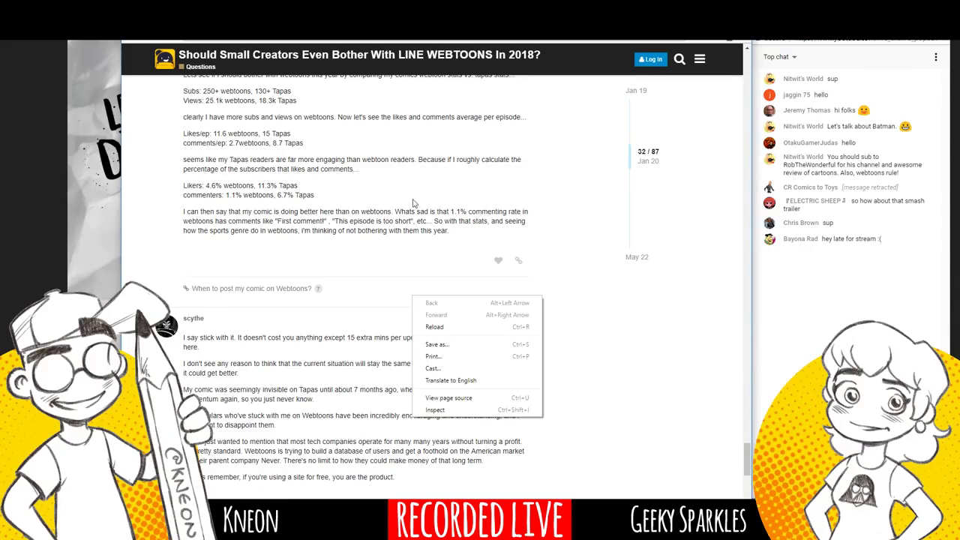
key(Escape)
scroll(418, 300, down, 3)
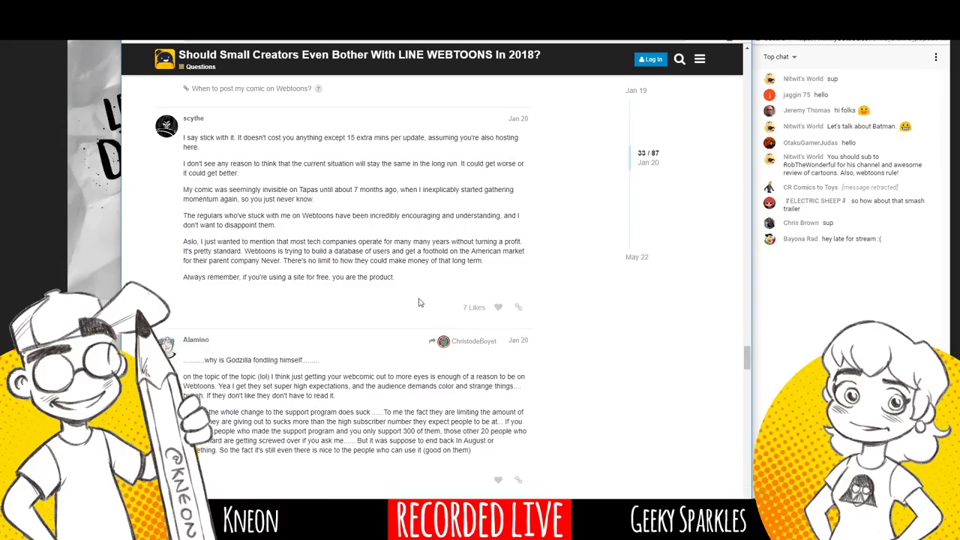
scroll(420, 307, down, 10)
scroll(433, 318, down, 3)
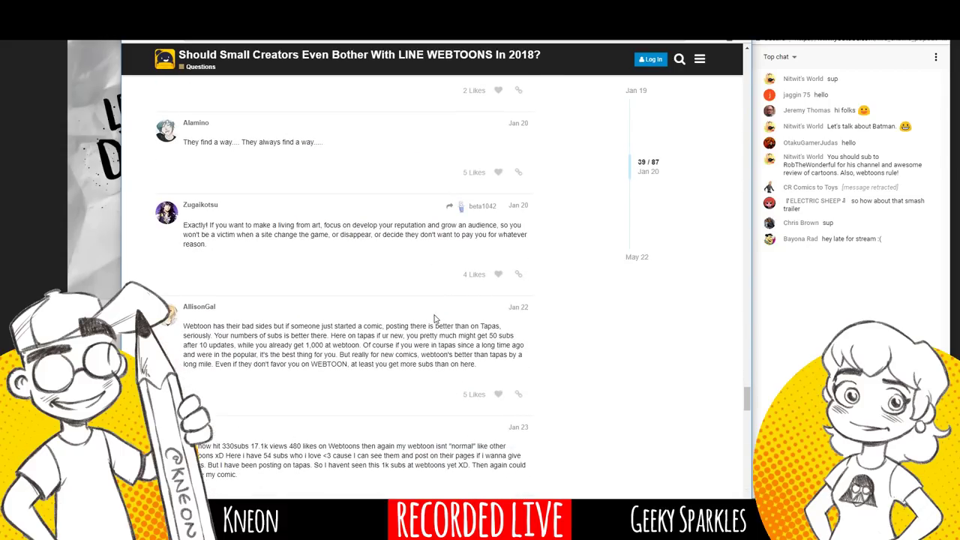
scroll(433, 318, down, 5)
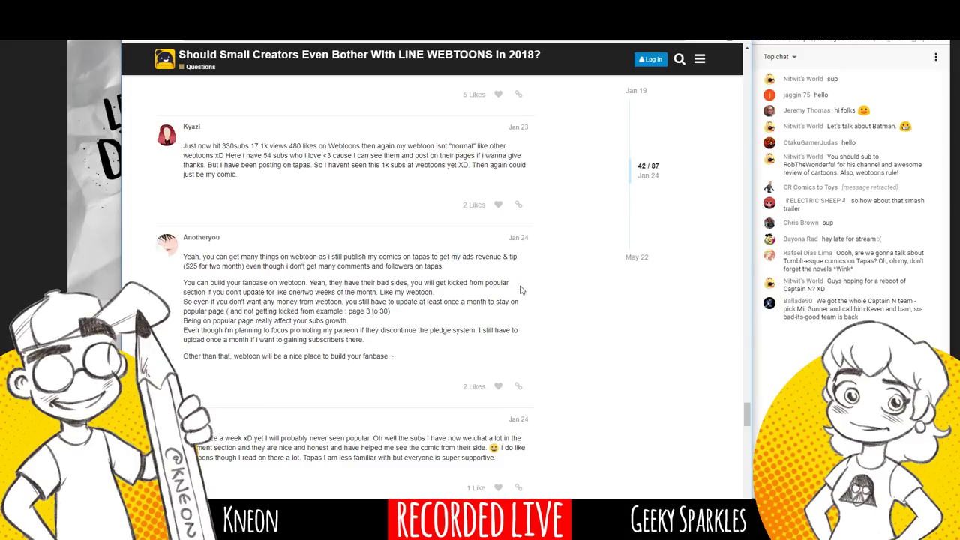
Reread the January 20 to 24 replies around posts 40 to 42 and switch to the blank page in Clip Studio Paint.
scroll(524, 285, up, 2)
scroll(524, 285, up, 2)
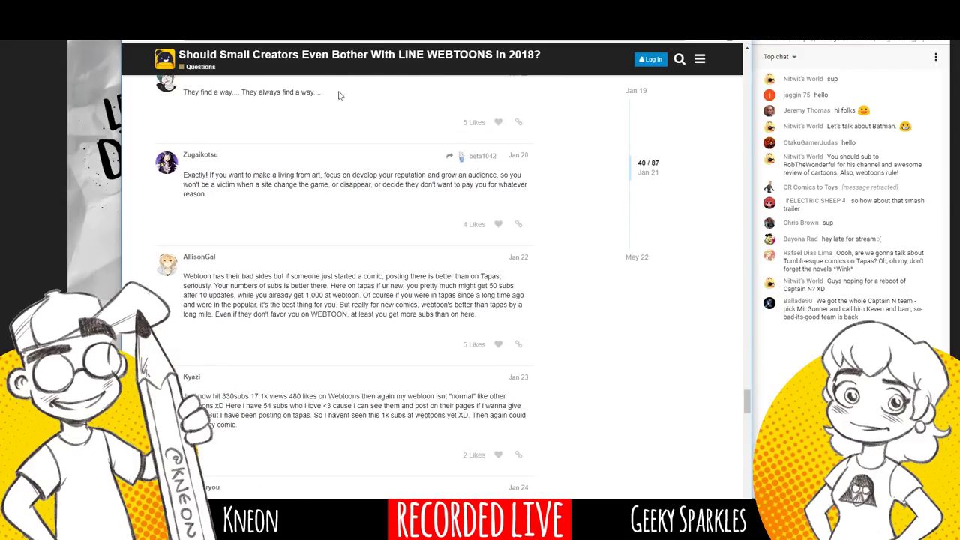
scroll(524, 285, down, 4)
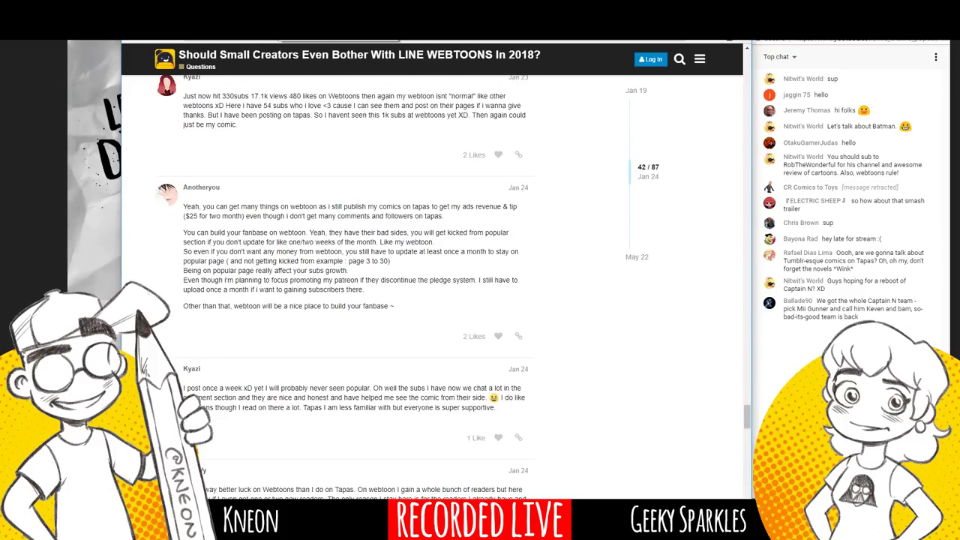
key(ctrl+Tab)
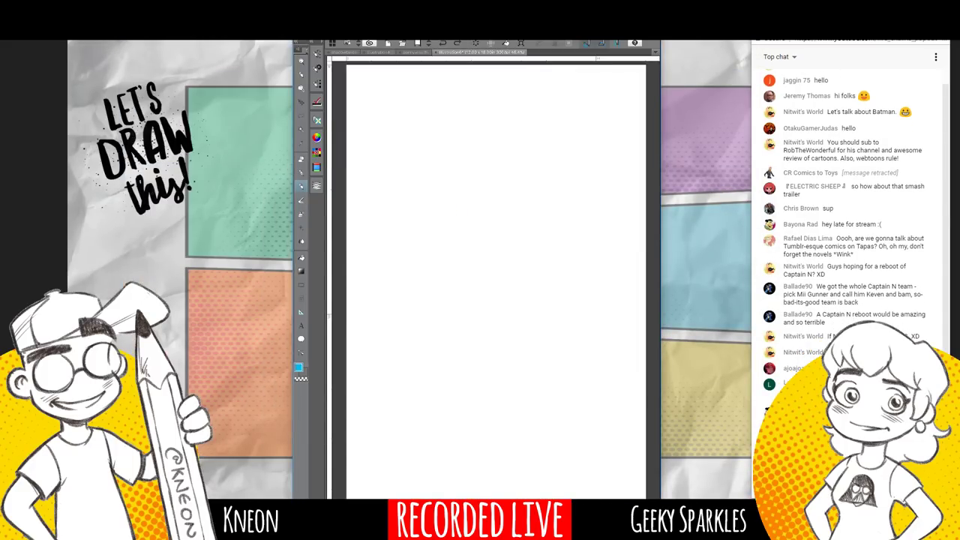
mouse_move(461, 189)
mouse_down()
mouse_move(508, 178)
mouse_move(538, 194)
mouse_up()
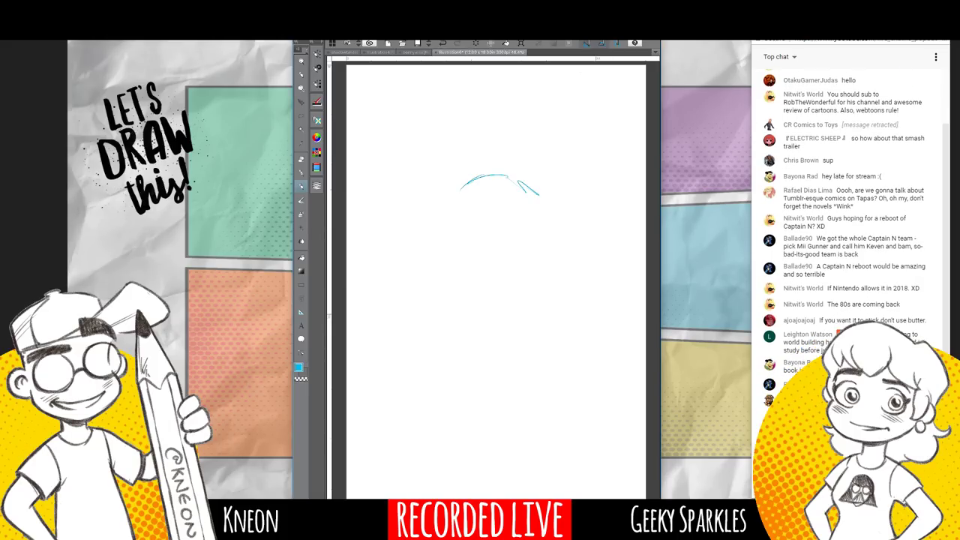
key(ctrl+z)
key(ctrl+z)
key(ctrl+z)
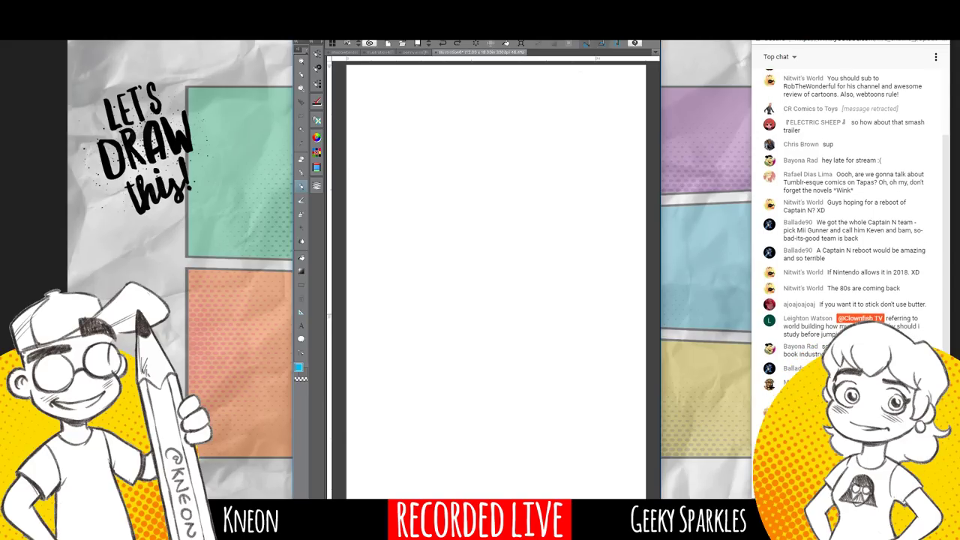
drag(449, 193, 471, 178)
key(ctrl+z)
Check the colour wheel and swatches and the layer list, hiding each palette again.
click(316, 152)
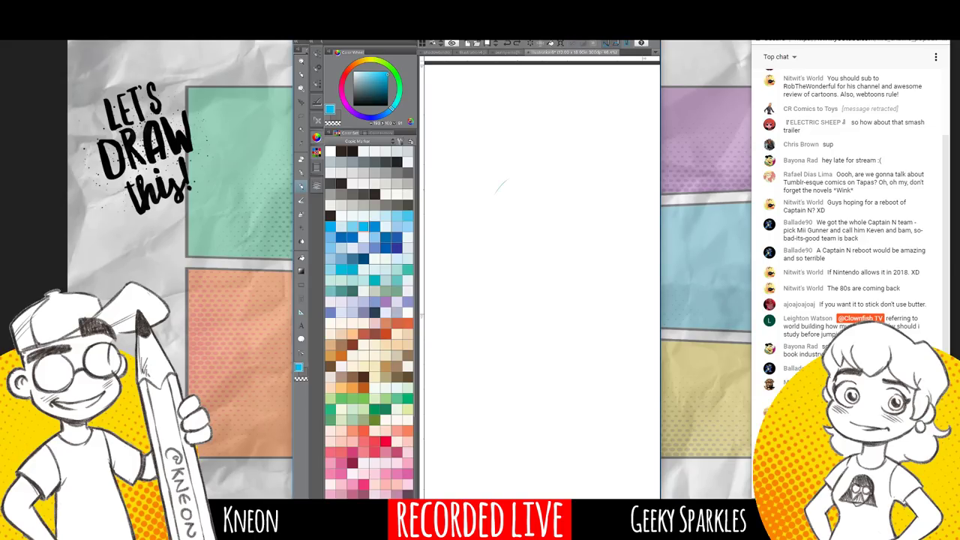
key(Tab)
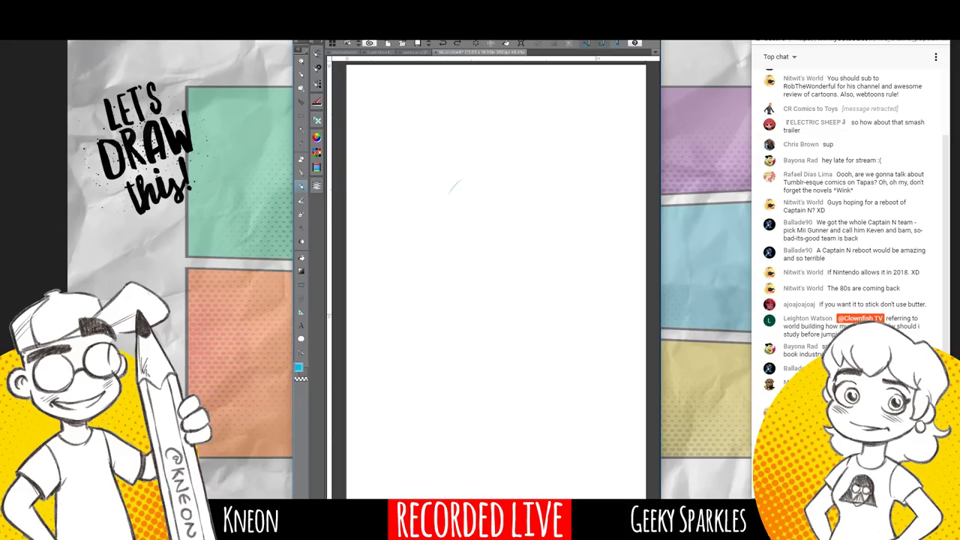
click(317, 186)
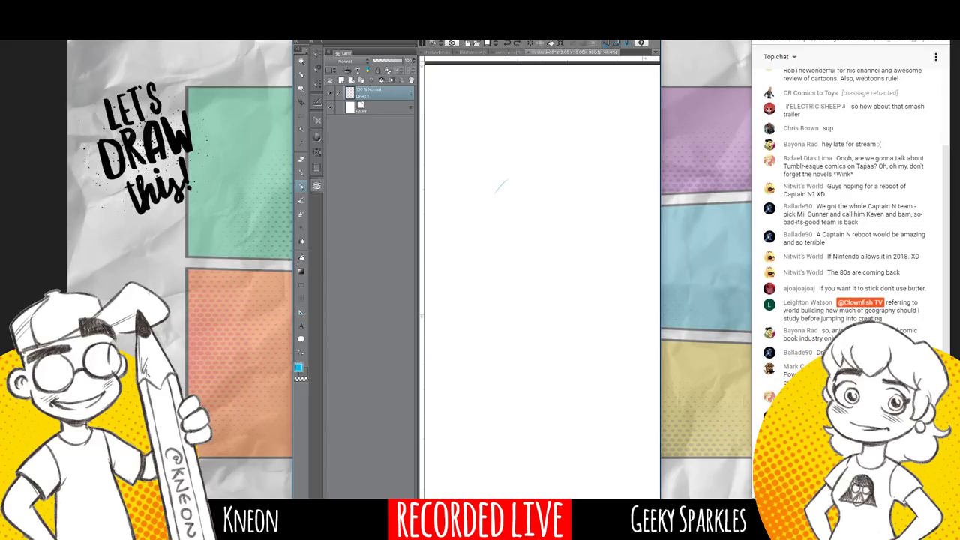
key(F7)
Sketch a standing figure's head, neck, broad torso and hips in blue, with the first thigh below.
mouse_move(468, 179)
mouse_down()
mouse_move(471, 154)
mouse_move(502, 140)
mouse_move(512, 160)
mouse_move(470, 185)
mouse_move(488, 200)
mouse_move(506, 187)
mouse_up()
mouse_move(512, 149)
mouse_down()
mouse_move(505, 189)
mouse_move(485, 199)
mouse_move(470, 182)
mouse_move(500, 184)
mouse_move(496, 197)
mouse_move(438, 234)
mouse_move(463, 279)
mouse_up()
drag(450, 219, 438, 262)
mouse_move(456, 214)
mouse_down()
mouse_move(509, 208)
mouse_move(519, 259)
mouse_move(494, 283)
mouse_move(448, 284)
mouse_move(452, 295)
mouse_move(505, 306)
mouse_move(453, 307)
mouse_move(488, 332)
mouse_move(496, 304)
mouse_move(444, 348)
mouse_move(465, 402)
mouse_move(483, 392)
mouse_move(480, 340)
mouse_move(522, 394)
mouse_up()
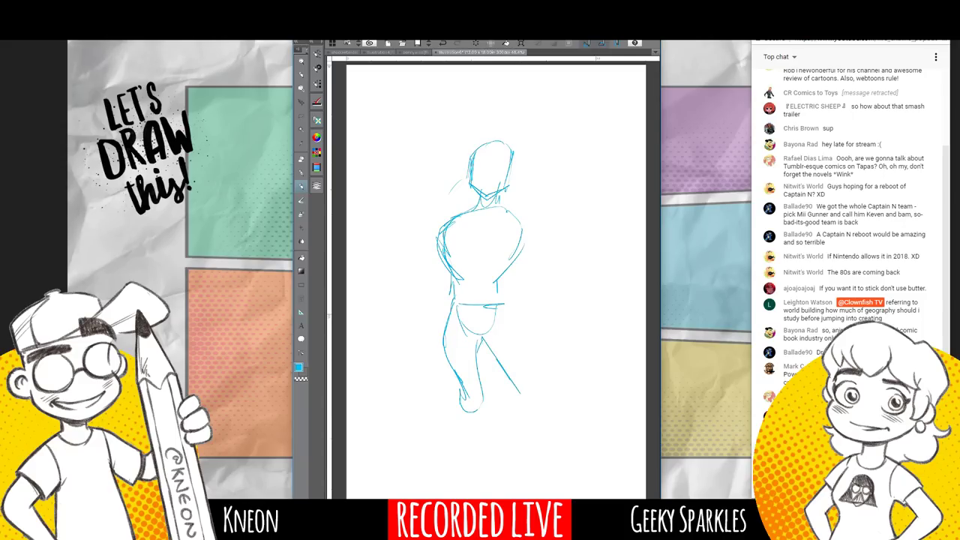
Sketch the figure's second thigh and knee, and reinforce the outlines of the other leg and the waist.
mouse_move(505, 303)
mouse_down()
mouse_move(535, 388)
mouse_move(529, 398)
mouse_up()
mouse_move(482, 339)
mouse_down()
mouse_move(516, 395)
mouse_move(528, 374)
mouse_move(507, 306)
mouse_move(534, 372)
mouse_up()
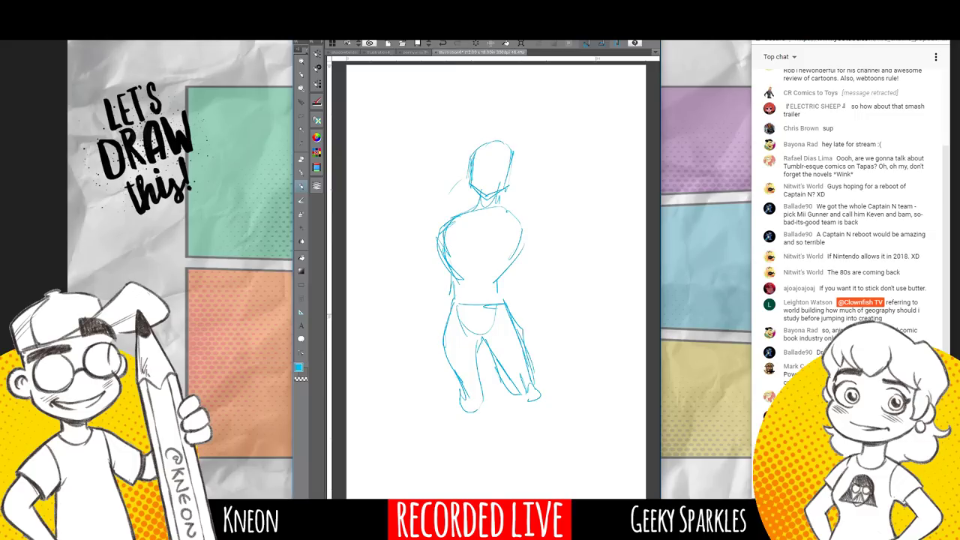
drag(454, 315, 447, 369)
drag(477, 400, 462, 415)
drag(451, 367, 459, 388)
mouse_move(454, 281)
mouse_down()
mouse_move(455, 298)
mouse_move(502, 306)
mouse_move(499, 293)
mouse_up()
mouse_move(518, 255)
mouse_down()
mouse_move(502, 293)
mouse_move(516, 261)
mouse_up()
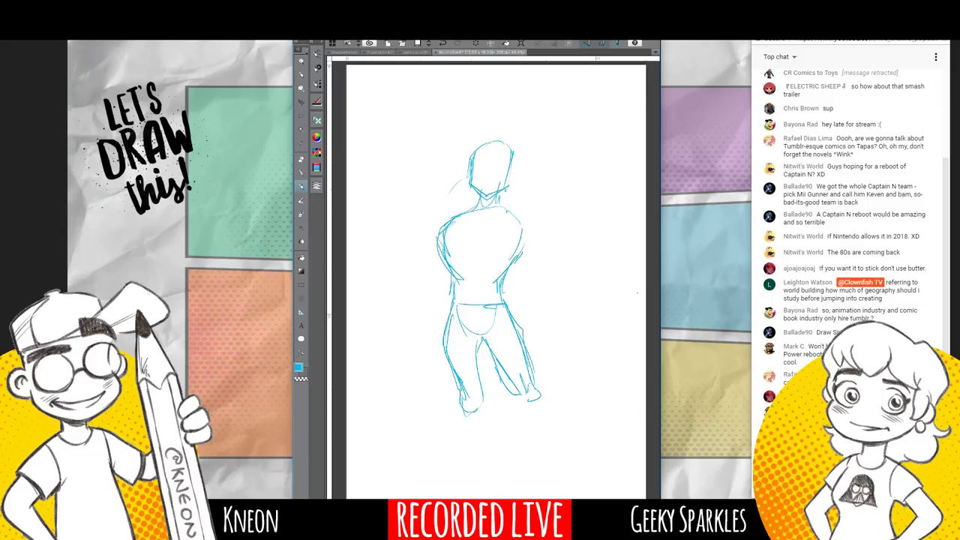
Sketch both shoulders and a bent arm on the page's left side with its hand resting on the hip.
mouse_move(515, 212)
mouse_down()
mouse_move(541, 232)
mouse_move(535, 245)
mouse_up()
drag(450, 218, 391, 289)
drag(391, 289, 425, 305)
drag(409, 268, 393, 297)
mouse_move(429, 271)
mouse_down()
mouse_move(411, 296)
mouse_move(439, 304)
mouse_move(441, 324)
mouse_up()
drag(442, 259, 430, 277)
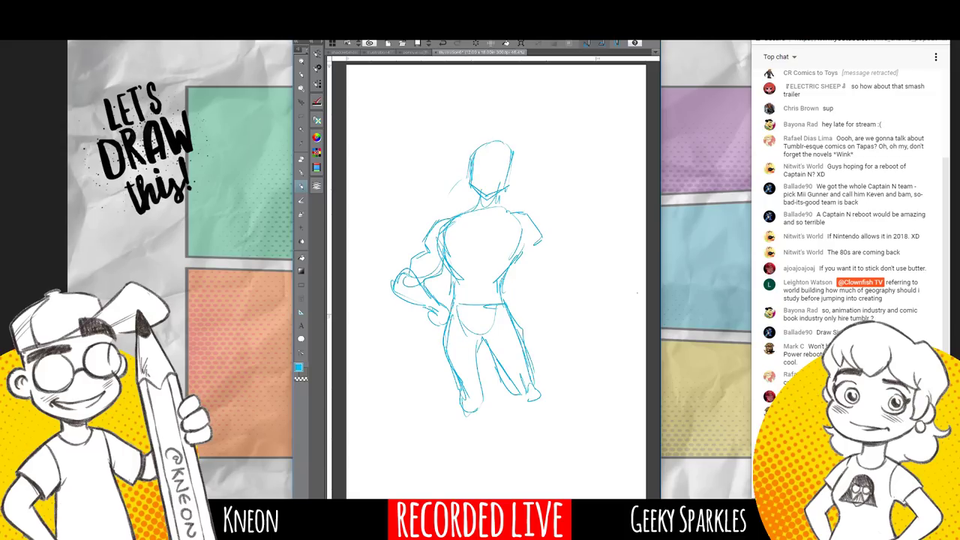
drag(435, 223, 423, 244)
Sketch the bent arm on the page's right side, with its elbow out and a fist at the hip.
mouse_move(522, 241)
mouse_down()
mouse_move(521, 259)
mouse_move(539, 279)
mouse_move(545, 250)
mouse_move(564, 264)
mouse_move(506, 314)
mouse_move(532, 327)
mouse_move(531, 303)
mouse_up()
drag(554, 268, 539, 278)
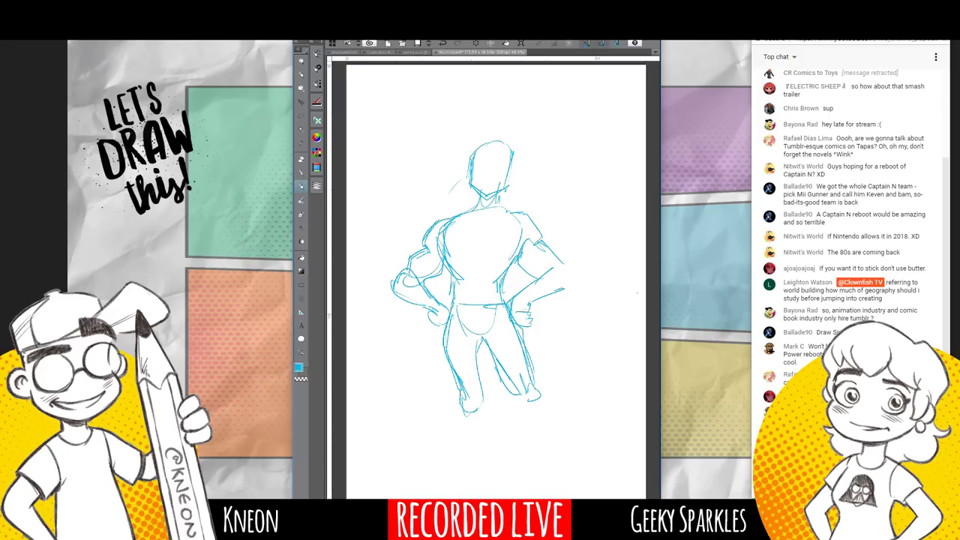
mouse_move(551, 244)
mouse_down()
mouse_move(571, 267)
mouse_move(566, 287)
mouse_up()
Draw the collar line across the upper chest and a vertical centre line down the abdomen.
mouse_move(442, 215)
mouse_down()
mouse_move(433, 225)
mouse_move(525, 210)
mouse_move(538, 223)
mouse_move(517, 253)
mouse_up()
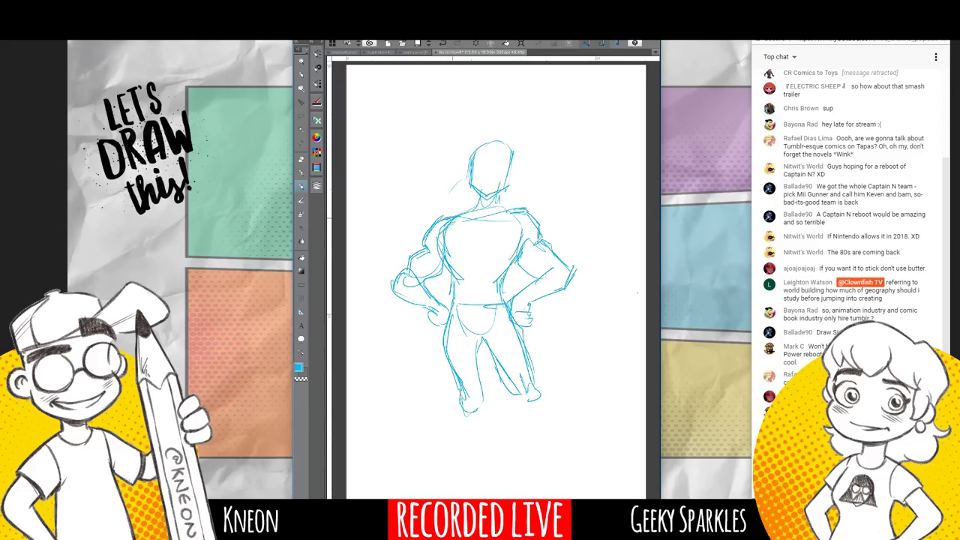
mouse_move(456, 215)
mouse_down()
mouse_move(475, 205)
mouse_move(517, 213)
mouse_up()
drag(477, 277, 478, 320)
Draw both lower legs and feet below the knees in a wide, planted stance.
mouse_move(484, 394)
mouse_down()
mouse_move(491, 435)
mouse_move(475, 461)
mouse_up()
drag(490, 423, 480, 475)
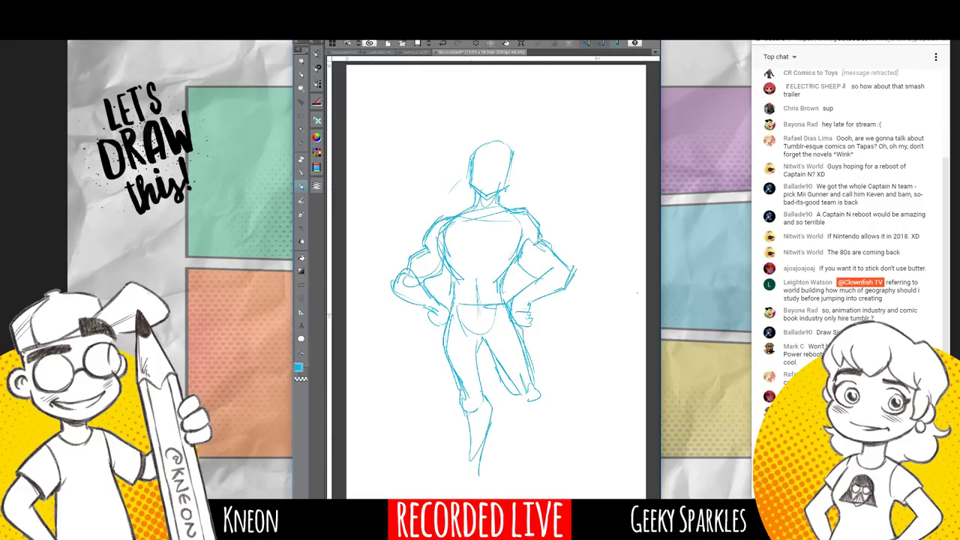
mouse_move(470, 443)
mouse_down()
mouse_move(455, 474)
mouse_move(430, 488)
mouse_move(479, 486)
mouse_move(478, 466)
mouse_up()
drag(537, 386, 555, 427)
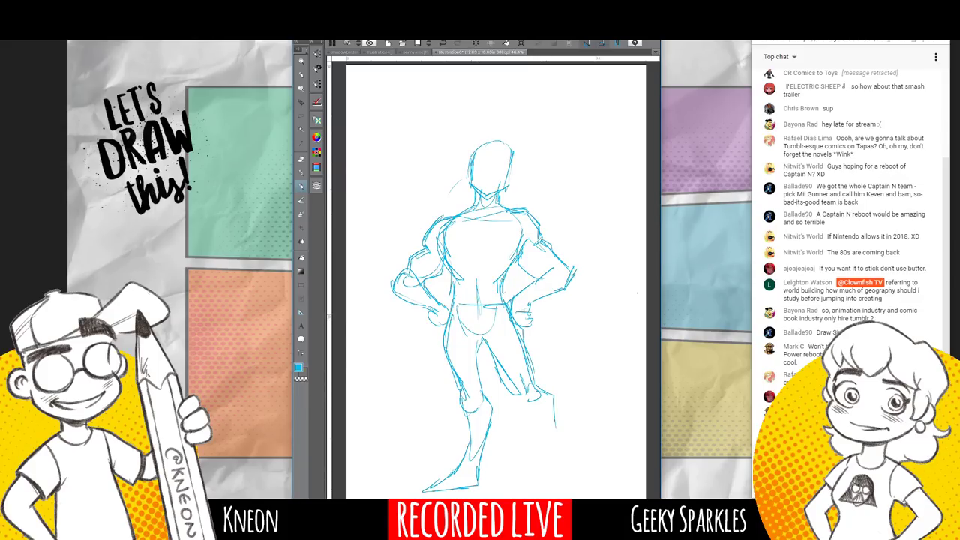
mouse_move(519, 399)
mouse_down()
mouse_move(544, 448)
mouse_move(567, 466)
mouse_move(553, 480)
mouse_move(557, 496)
mouse_up()
drag(567, 462, 590, 494)
drag(564, 457, 575, 471)
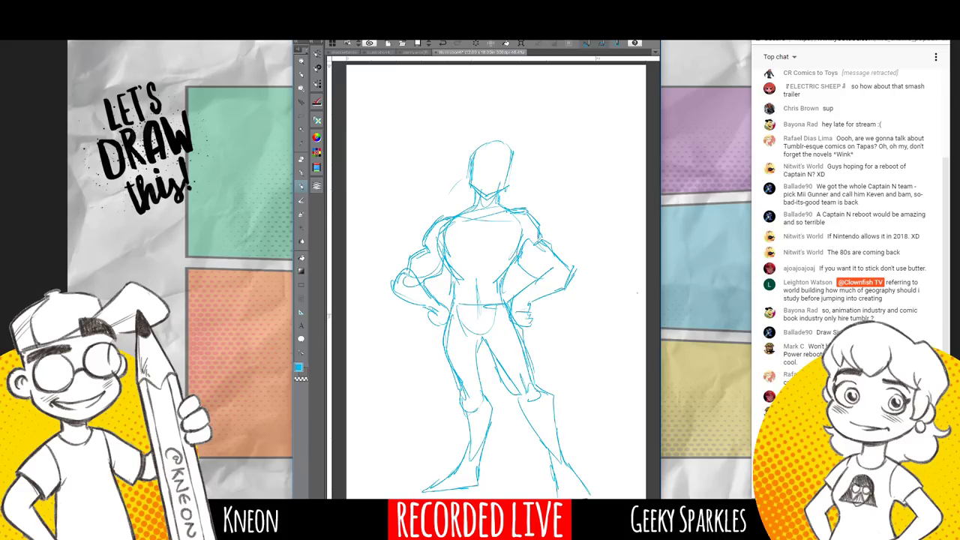
Refine the foot and calf on the page's left side and add a band across each shin.
mouse_move(452, 475)
mouse_down()
mouse_move(437, 485)
mouse_move(471, 487)
mouse_move(437, 490)
mouse_move(464, 490)
mouse_up()
drag(465, 419, 468, 444)
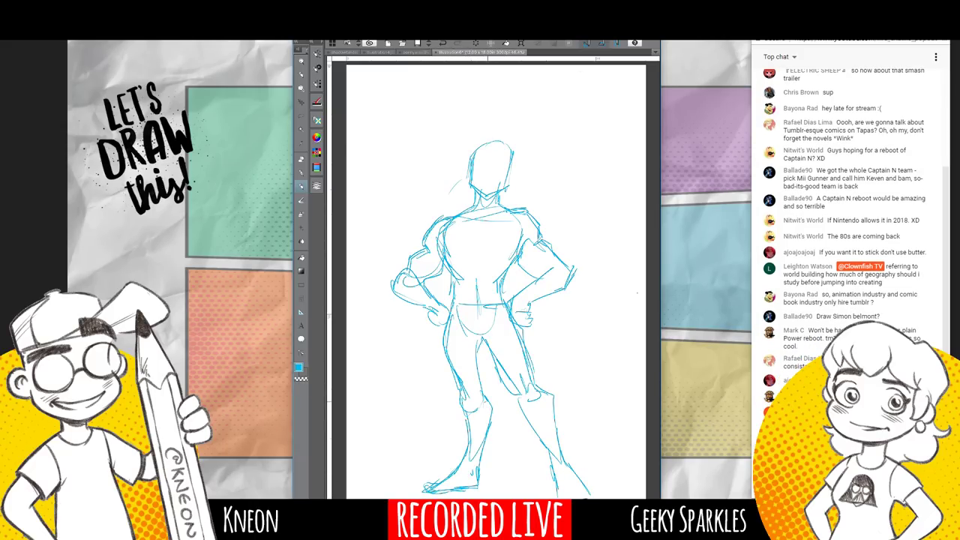
drag(485, 398, 491, 410)
drag(488, 429, 483, 452)
drag(465, 434, 561, 431)
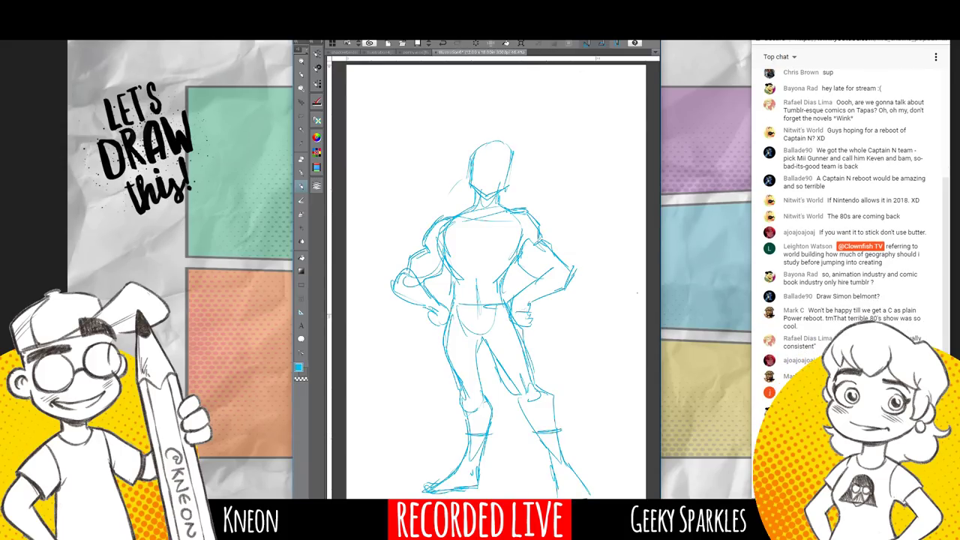
Refine the face and elbow, and replace the forearm on the page's right side with one raised beside the head, pointing up.
mouse_move(471, 169)
mouse_down()
mouse_move(477, 180)
mouse_move(473, 156)
mouse_move(495, 140)
mouse_move(507, 174)
mouse_up()
drag(409, 263, 389, 283)
key(e)
mouse_move(546, 273)
mouse_down()
mouse_move(517, 299)
mouse_move(522, 315)
mouse_move(571, 284)
mouse_move(566, 259)
mouse_move(546, 244)
mouse_move(558, 244)
mouse_move(568, 291)
mouse_move(542, 244)
mouse_move(540, 264)
mouse_move(563, 266)
mouse_move(545, 248)
mouse_move(570, 276)
mouse_move(558, 257)
mouse_move(562, 193)
mouse_move(577, 269)
mouse_move(545, 196)
mouse_move(553, 169)
mouse_up()
key(p)
mouse_move(555, 173)
mouse_down()
mouse_move(555, 159)
mouse_move(574, 223)
mouse_move(527, 275)
mouse_move(510, 318)
mouse_move(524, 339)
mouse_up()
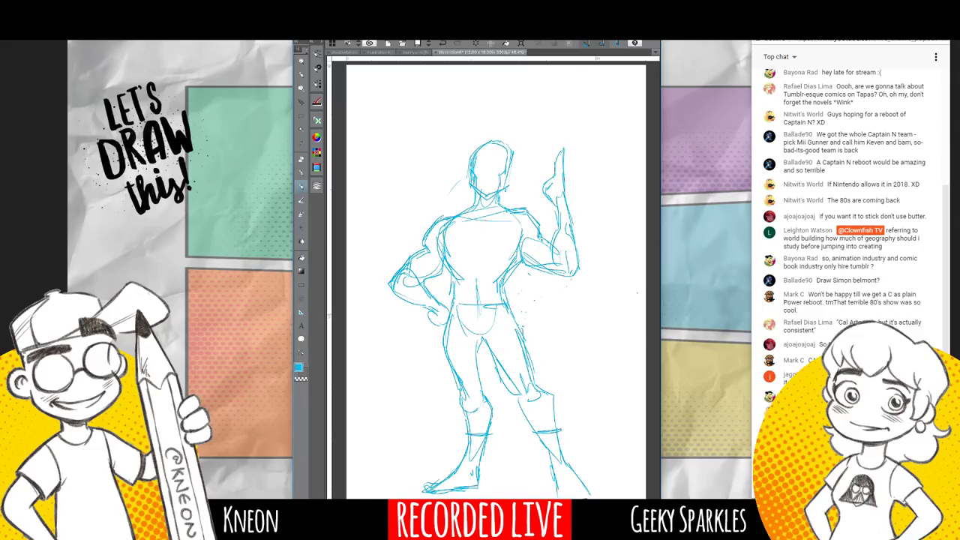
Search Google in a new browser tab for "kneont ravager" and open the giant mecha drawing's DeviantArt page.
key(alt+Tab)
key(ctrl+t)
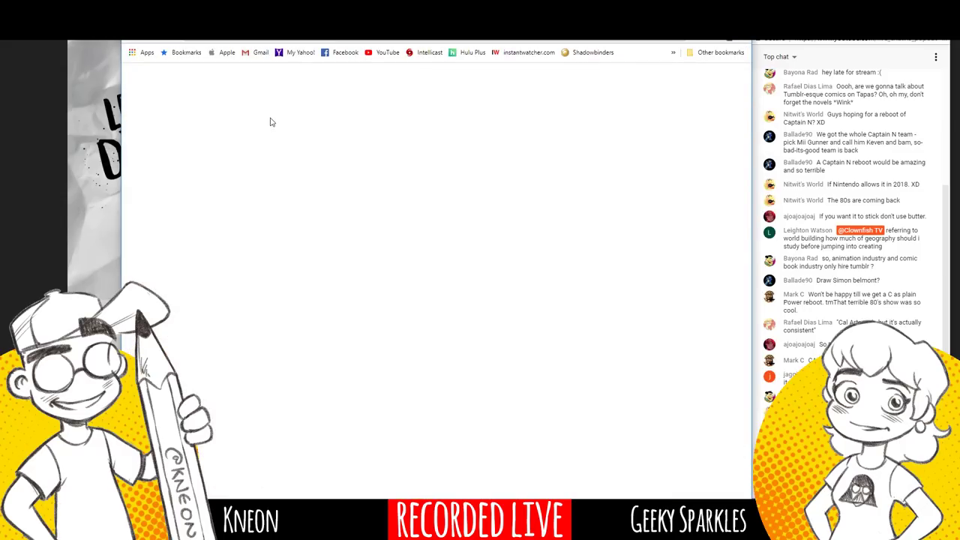
text(kneont ravager)
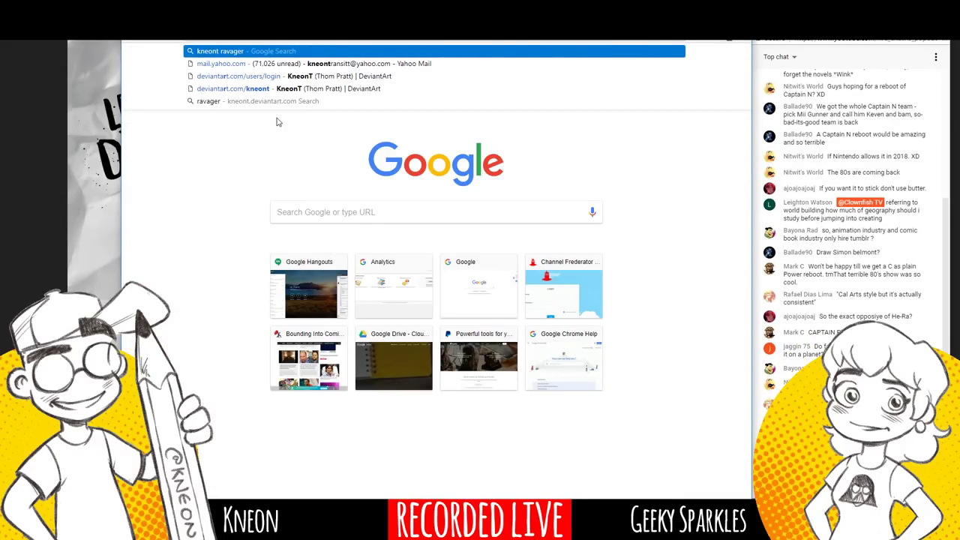
key(Return)
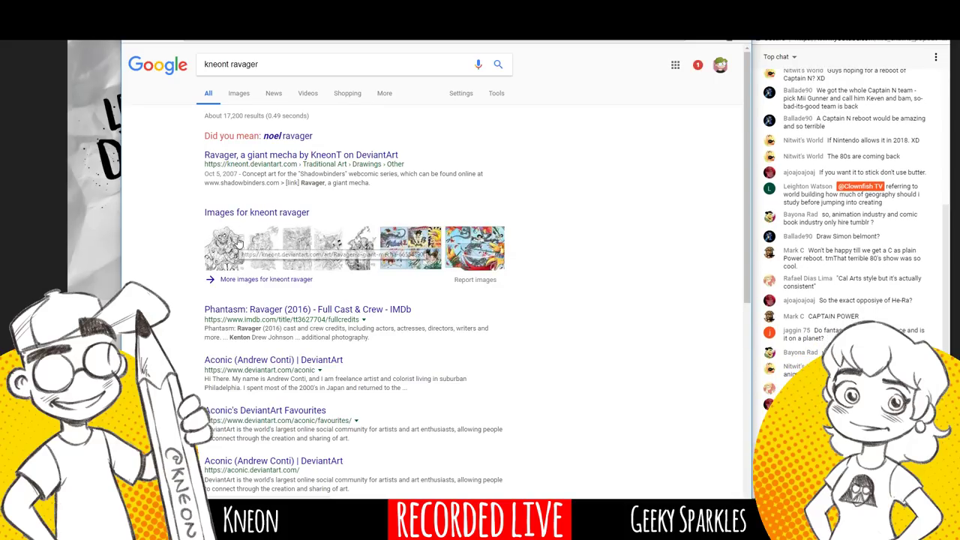
click(242, 240)
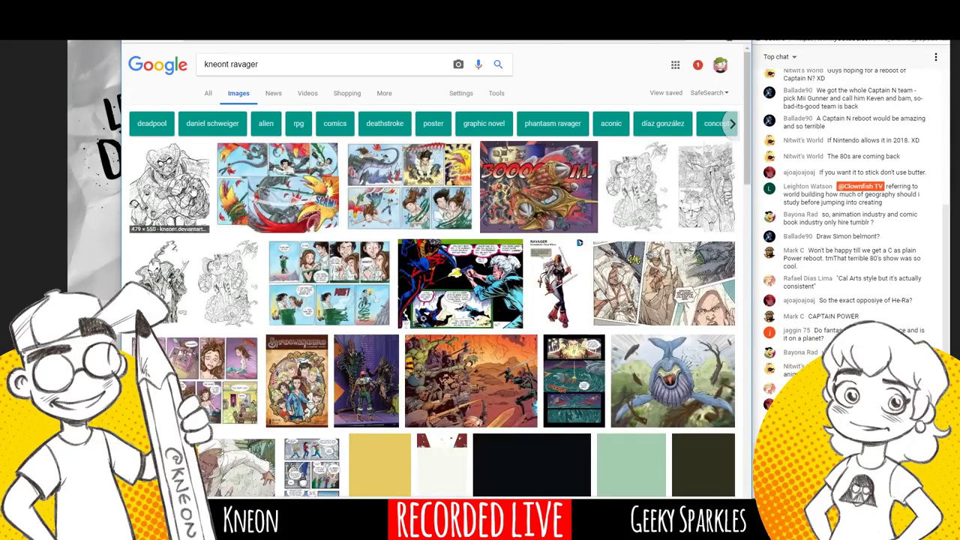
click(197, 206)
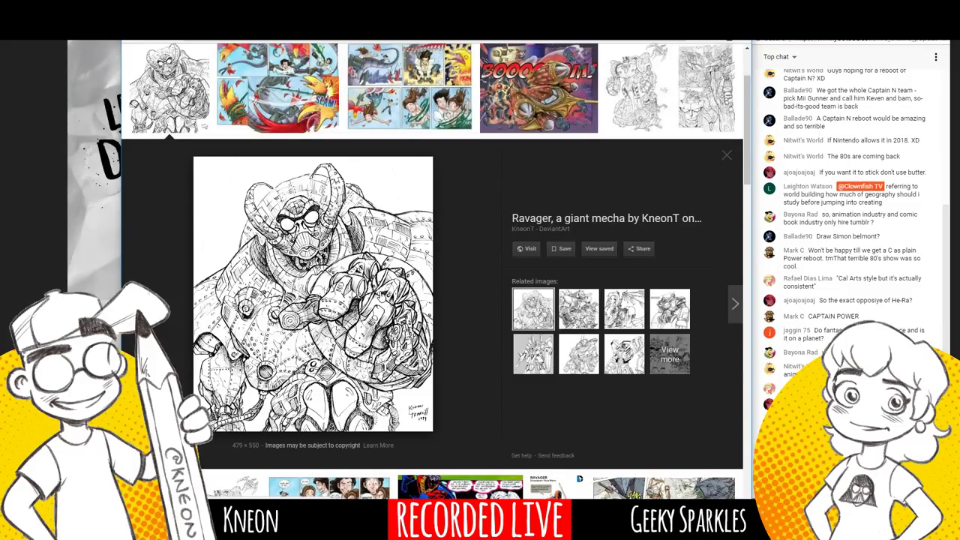
click(381, 295)
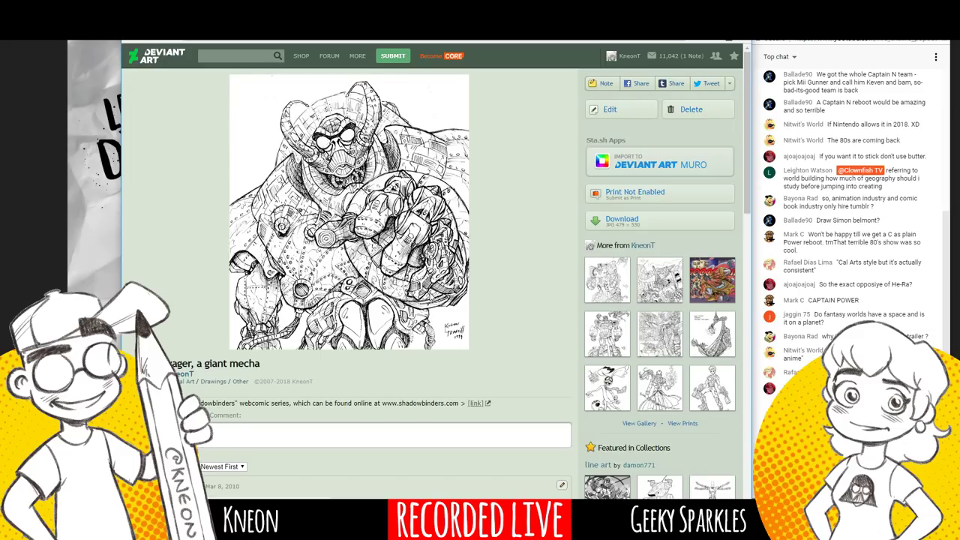
View the Organic Control Tower and Transformers Armada 4 of 6 drawings, returning to the Ravager page after each.
click(723, 330)
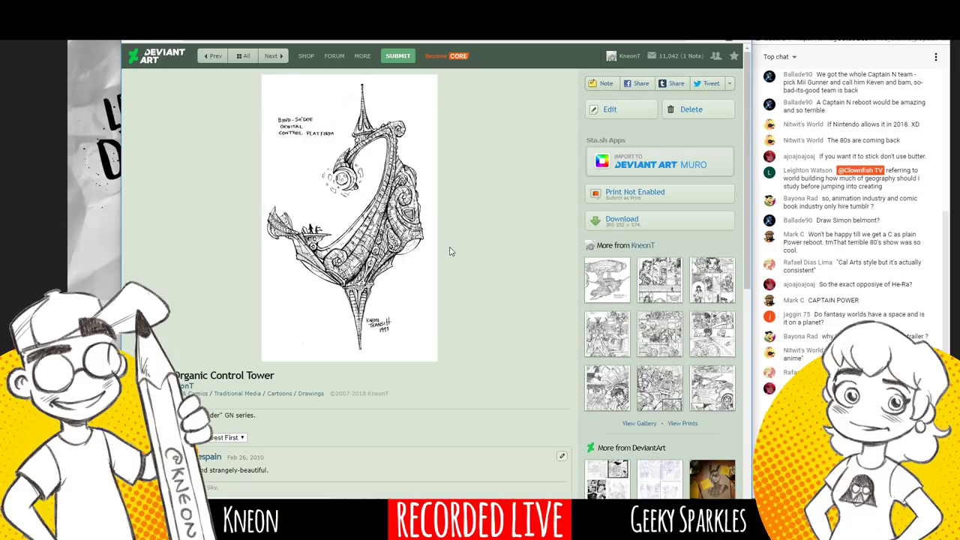
click(131, 39)
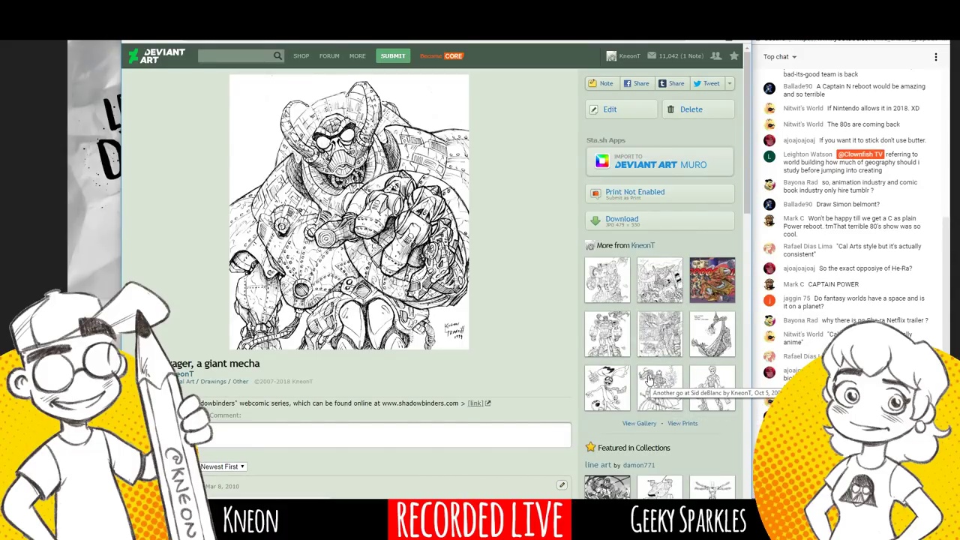
drag(659, 373, 669, 377)
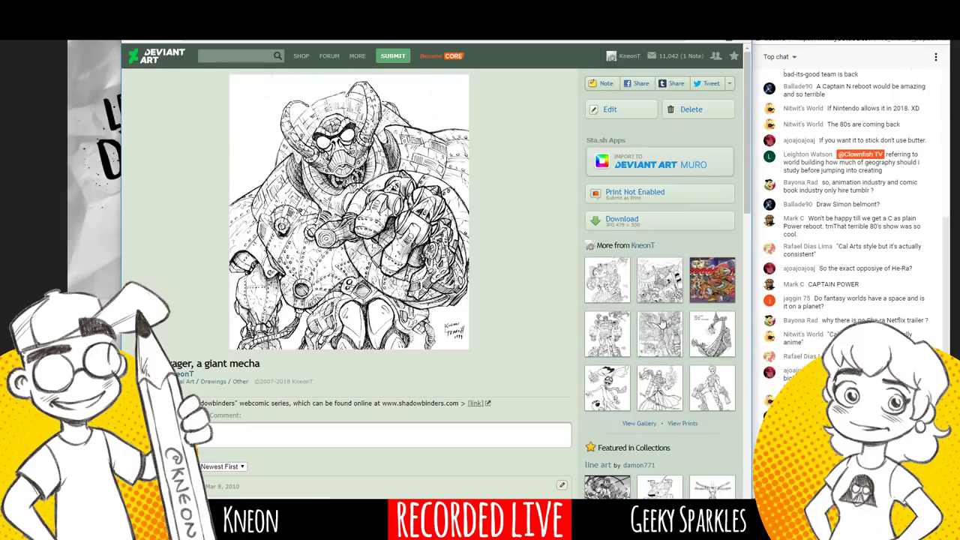
click(665, 344)
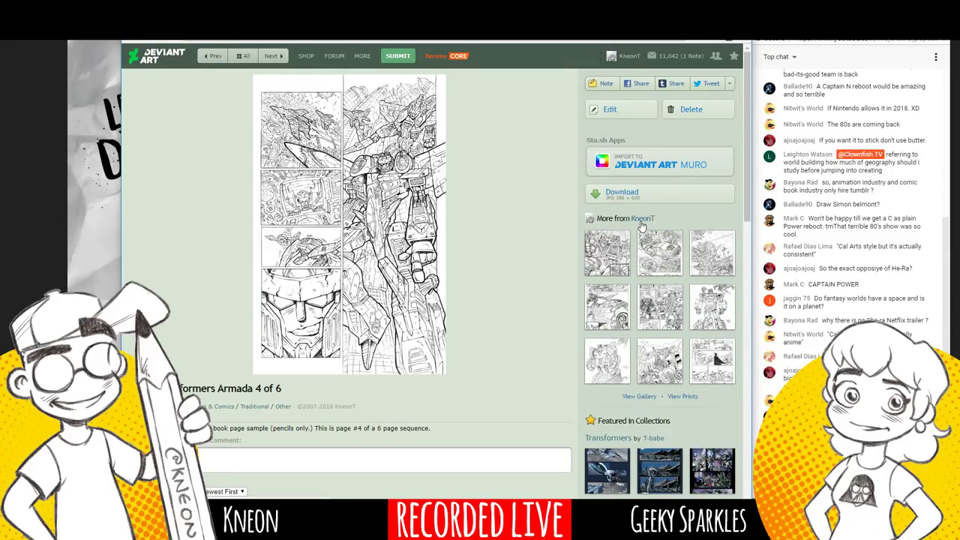
click(129, 42)
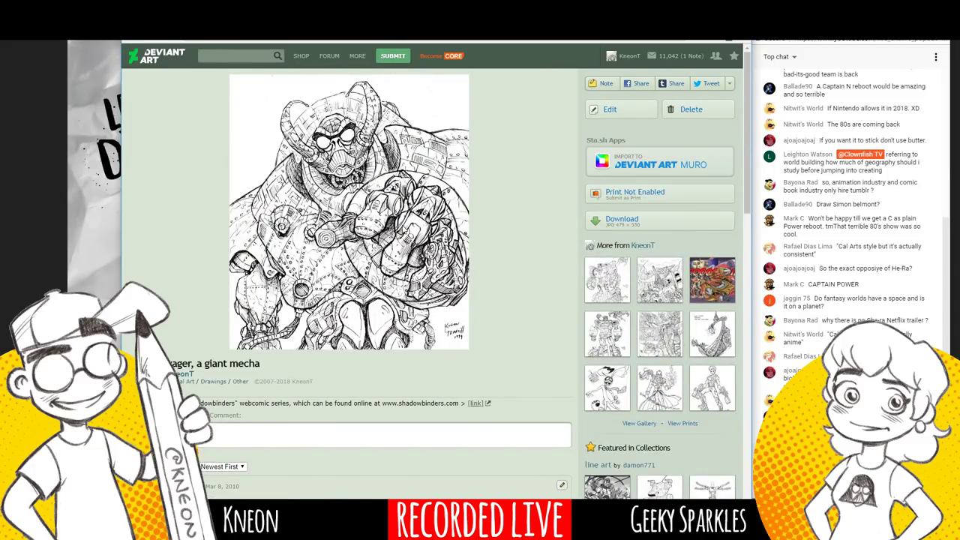
View the Organic Control Tower, True North airship and Reaper Cyborg drawings, and go back to the image search preview.
click(712, 343)
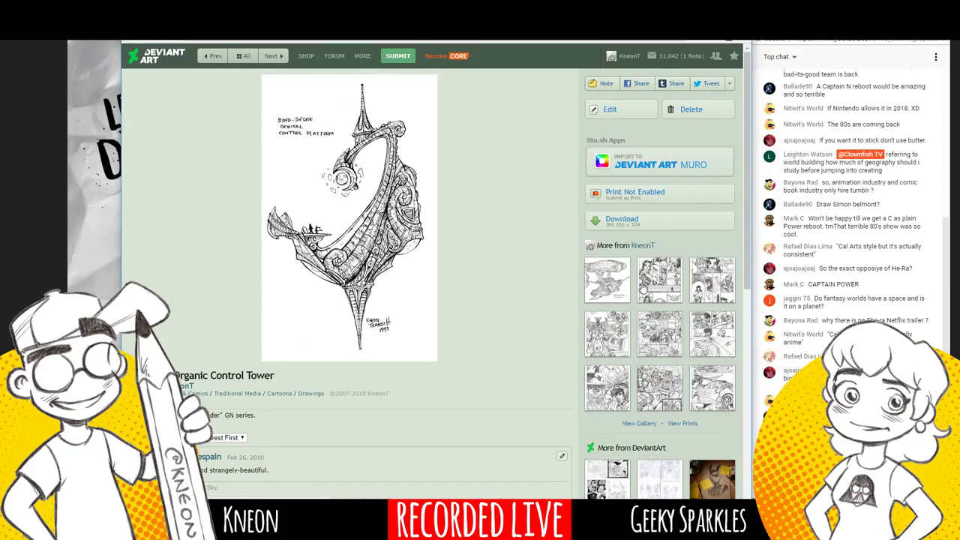
click(618, 286)
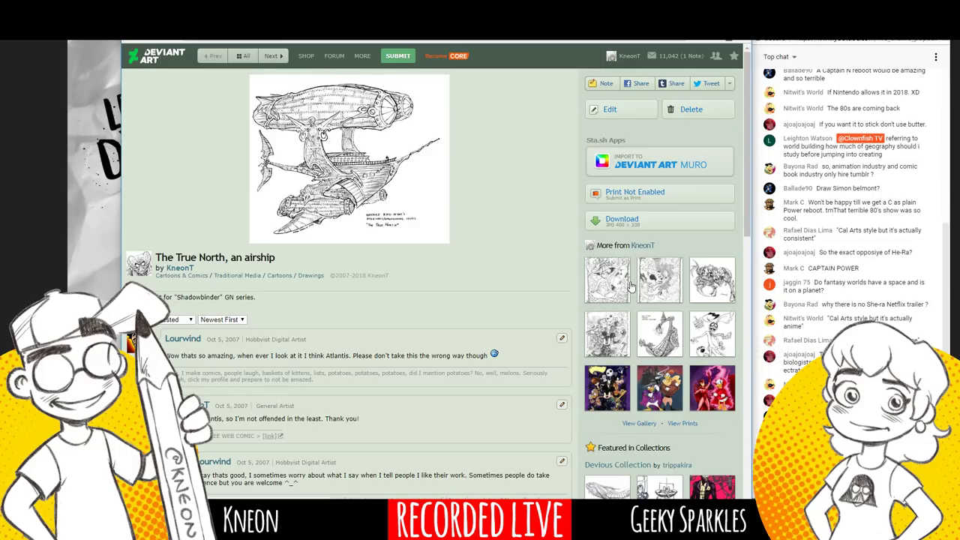
click(709, 297)
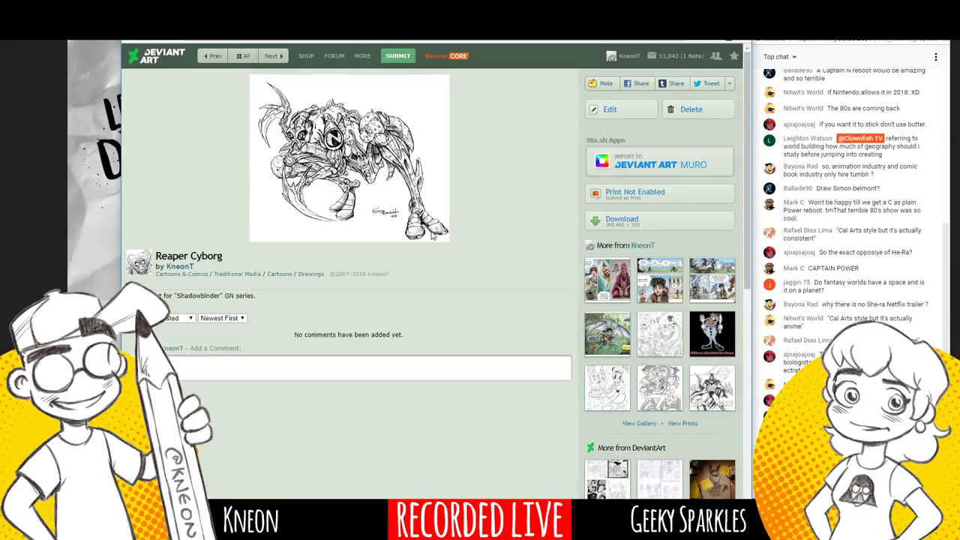
key(ctrl+Tab)
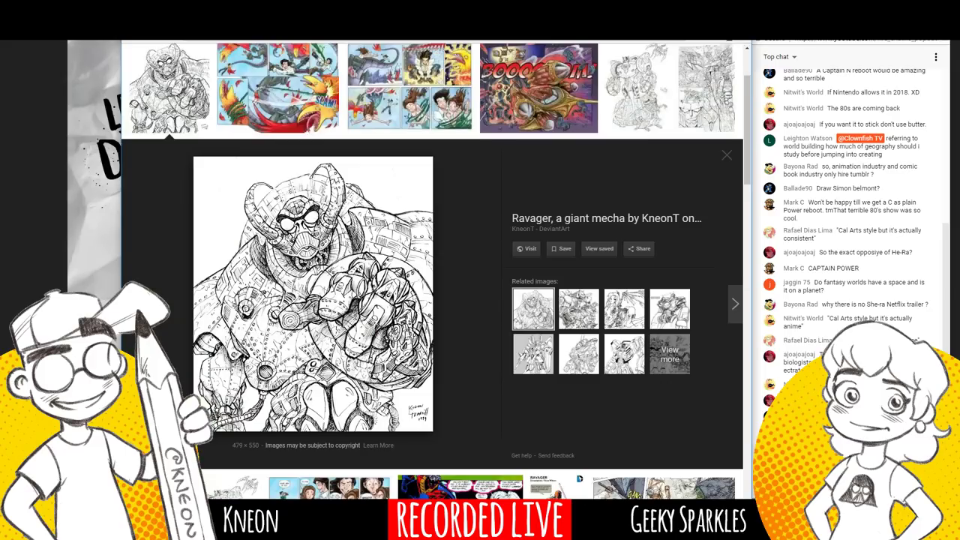
View the Shadowbinders Chapter 6 / Page 2 comic on Tapas, and return to the figure sketch in Clip Studio Paint.
key(ctrl+Tab)
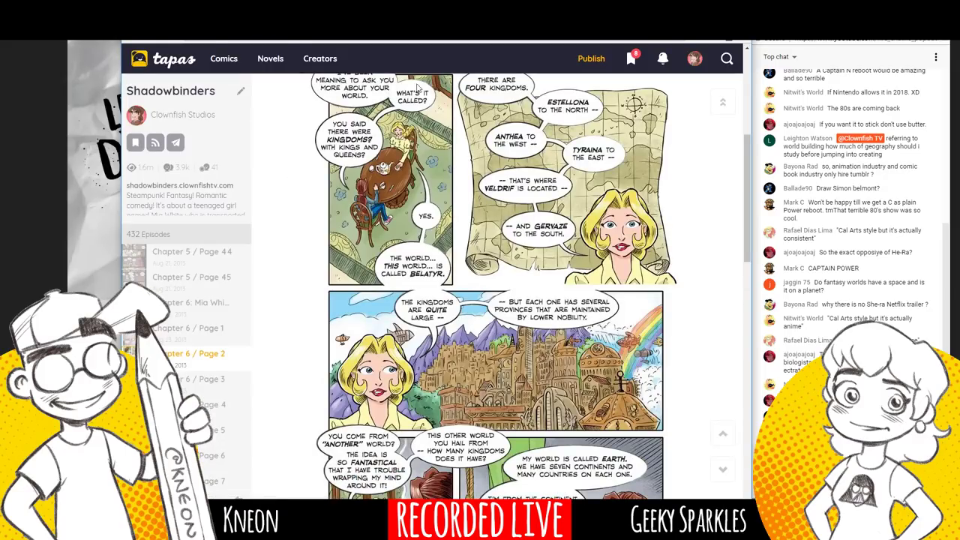
key(ctrl+Tab)
key(ctrl+shift+Tab)
key(alt+Tab)
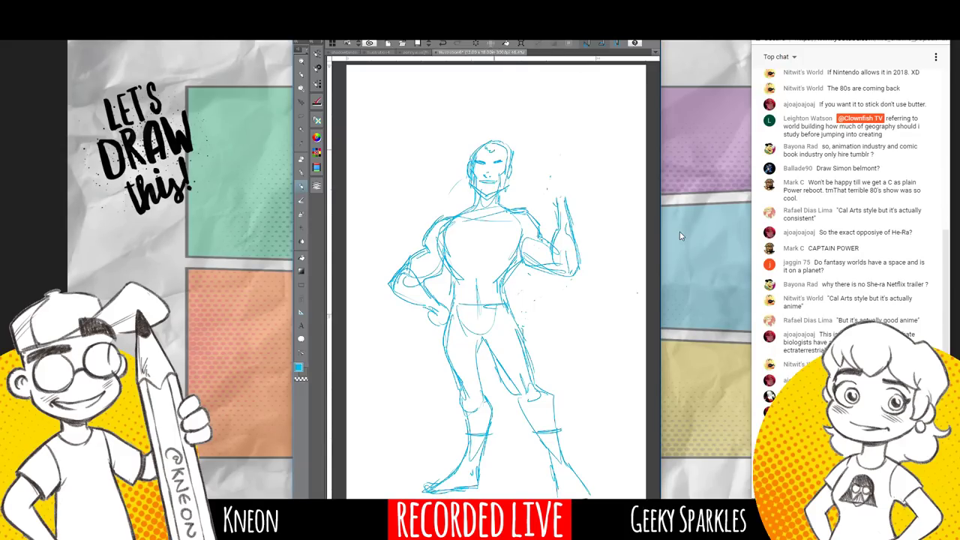
Sketch the figure's hair, sunglasses and cigarette, a star-fronted T-shirt, wristbands, a belt and a gun in the raised hand.
mouse_move(475, 146)
mouse_down()
mouse_move(471, 153)
mouse_move(484, 139)
mouse_up()
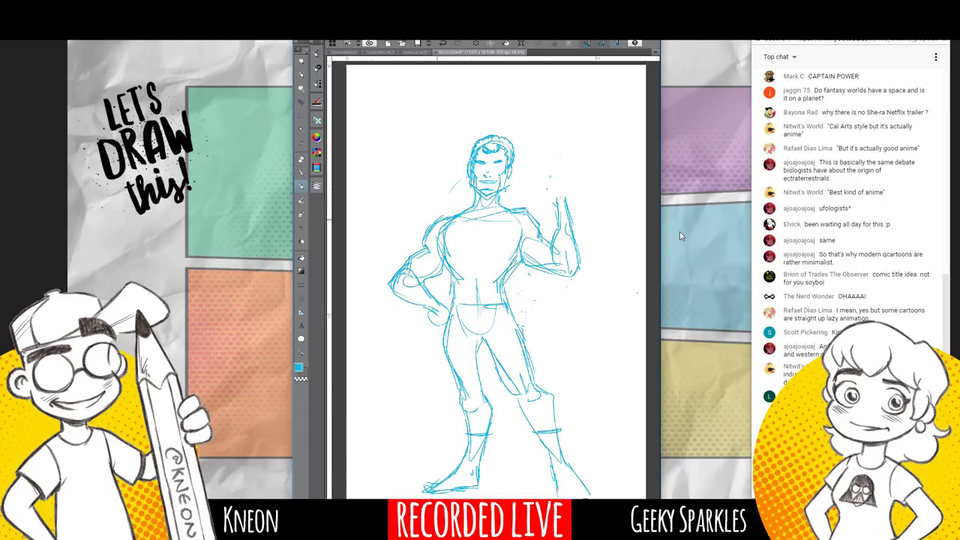
drag(432, 225, 447, 214)
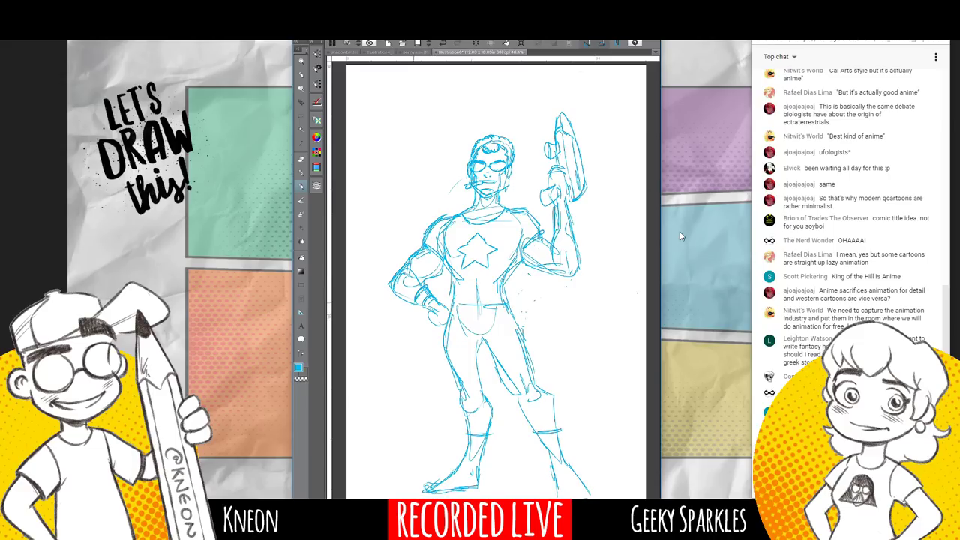
drag(556, 224, 569, 226)
mouse_move(454, 303)
mouse_down()
mouse_move(512, 300)
mouse_move(501, 301)
mouse_move(495, 278)
mouse_move(519, 240)
mouse_up()
drag(504, 252, 524, 245)
drag(443, 246, 460, 259)
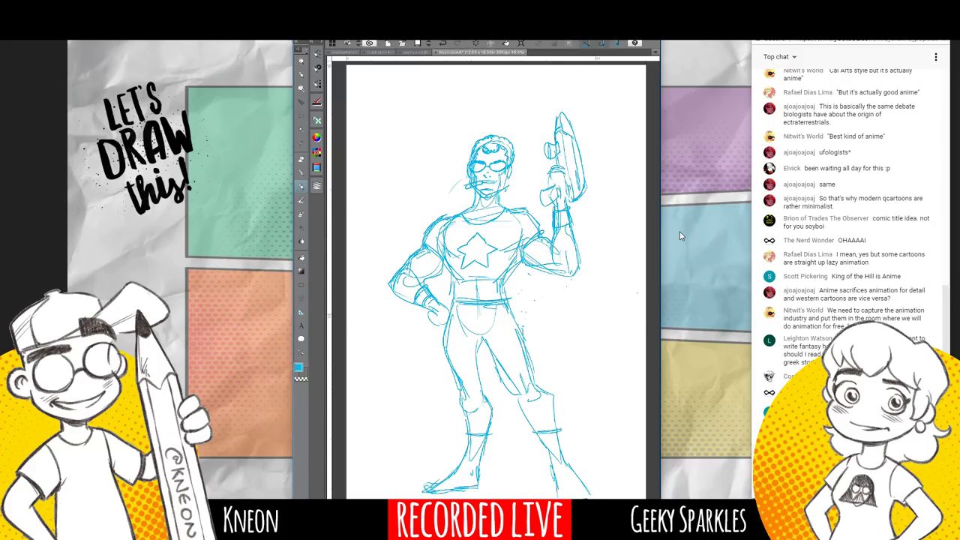
drag(470, 222, 494, 224)
Select the figure's head, scale it down slightly over the neck, and clear the selection.
key(m)
mouse_move(493, 126)
mouse_down()
mouse_move(462, 177)
mouse_move(519, 192)
mouse_move(492, 126)
mouse_move(523, 132)
mouse_up()
key(ctrl+t)
drag(491, 167, 492, 170)
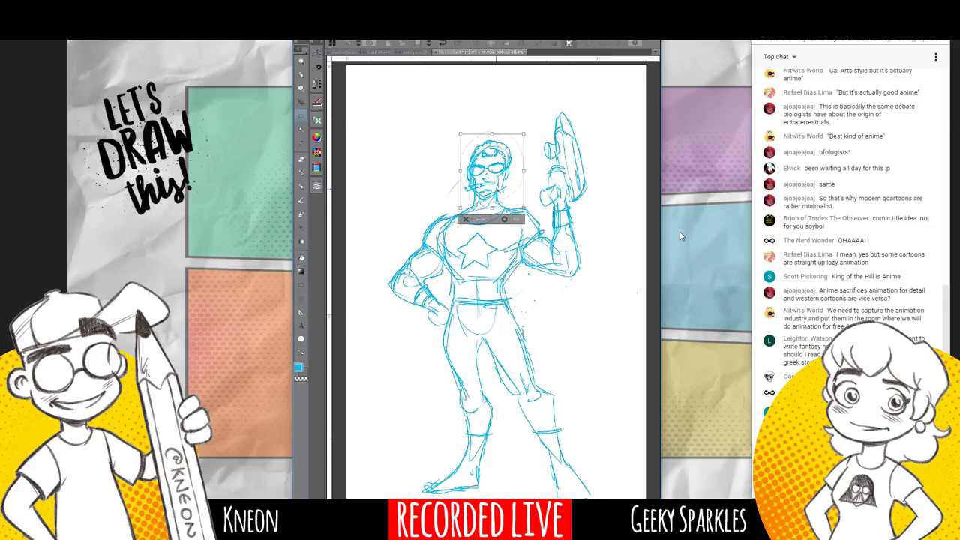
click(504, 219)
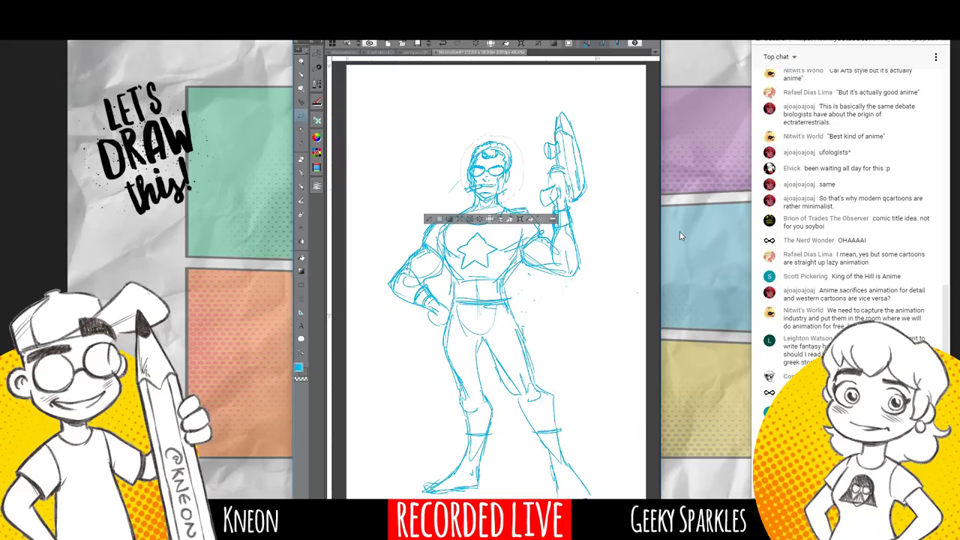
key(ctrl+d)
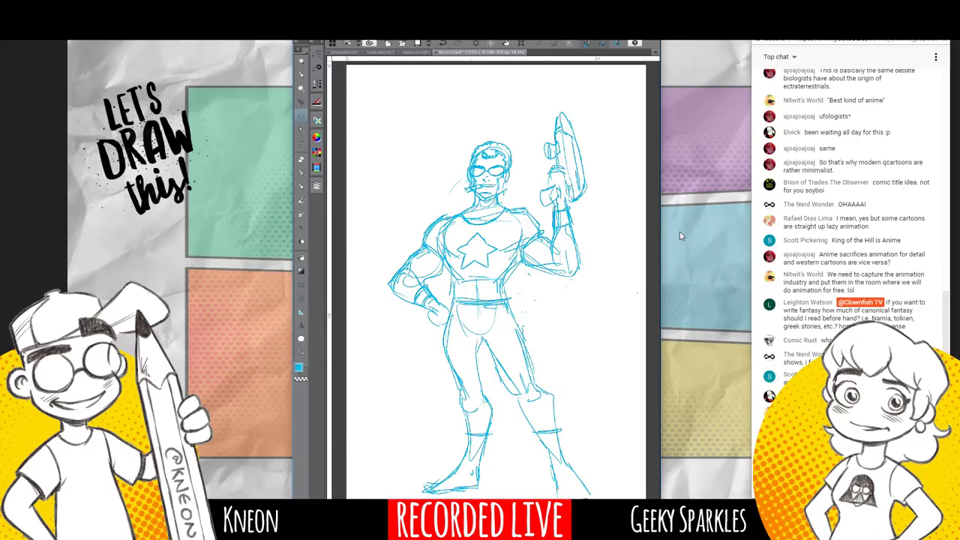
key(ctrl+z)
key(ctrl+d)
Shade the sunglass lenses, and sketch a ground shadow under one foot and front details on the other.
key(p)
key(b)
drag(475, 197, 468, 208)
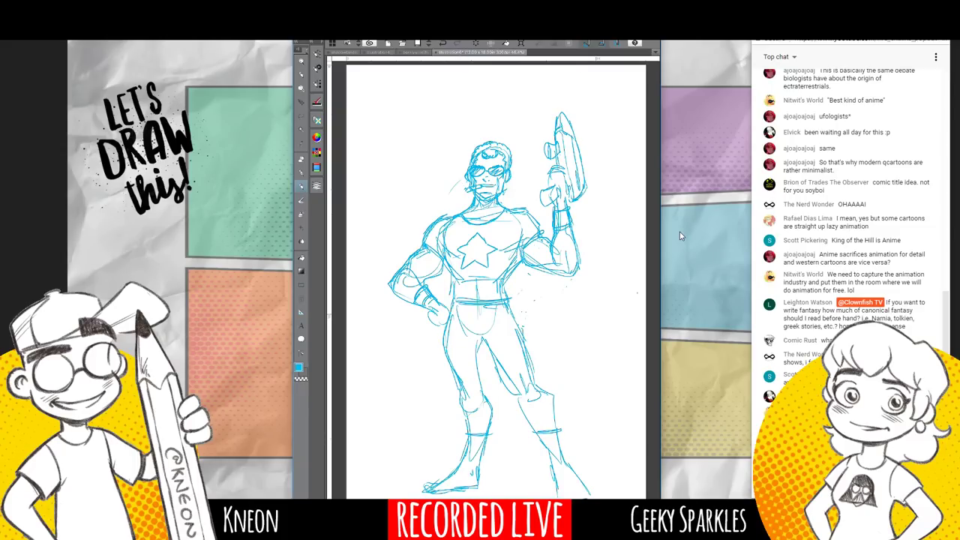
mouse_move(417, 494)
mouse_down()
mouse_move(468, 491)
mouse_move(458, 494)
mouse_up()
drag(431, 495, 484, 488)
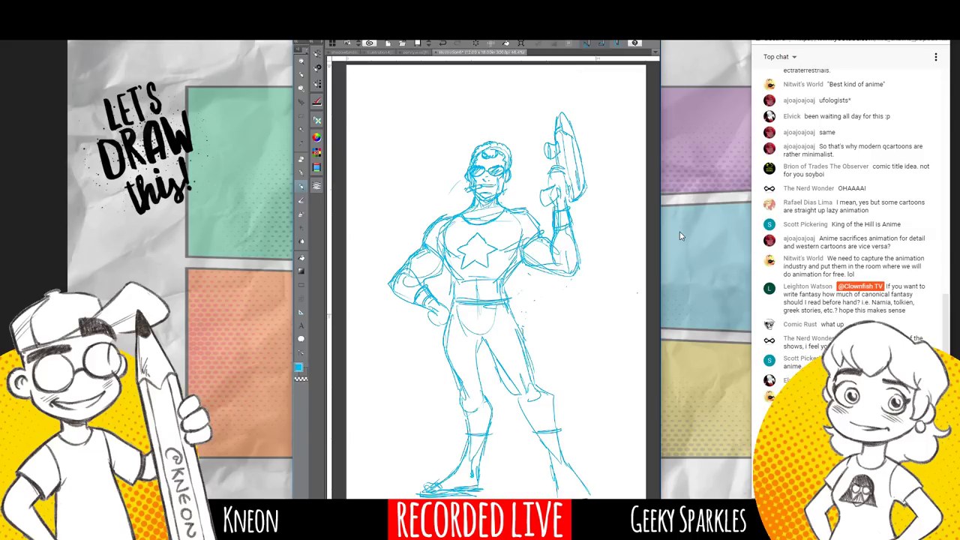
mouse_move(568, 492)
mouse_down()
mouse_move(589, 498)
mouse_move(571, 491)
mouse_up()
drag(567, 490, 576, 476)
Sketch jagged cuffs around both lower legs, and refine the waist, hip and thigh contours.
drag(534, 428, 555, 431)
drag(463, 432, 559, 430)
mouse_move(449, 317)
mouse_down()
mouse_move(459, 306)
mouse_move(516, 320)
mouse_move(480, 334)
mouse_up()
drag(483, 307, 483, 329)
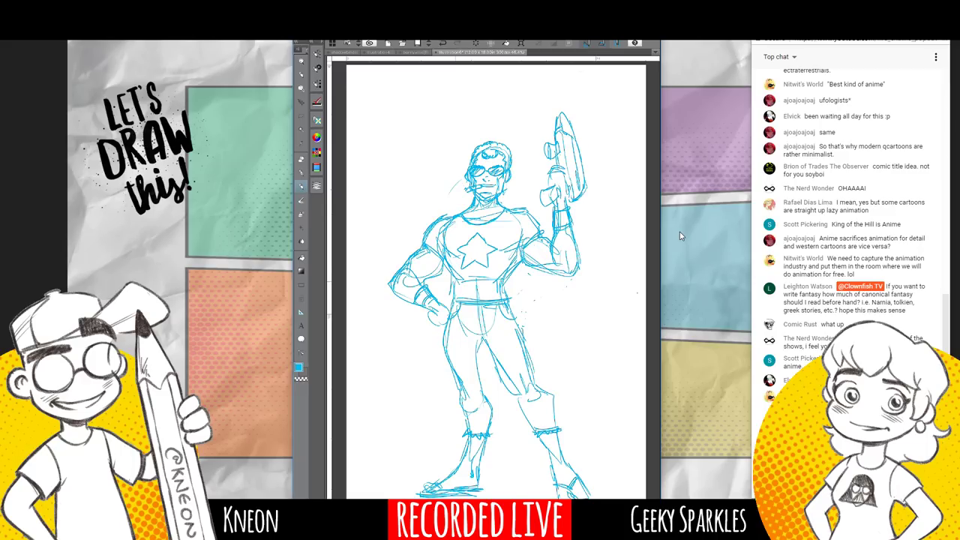
drag(454, 293, 450, 300)
drag(508, 301, 522, 341)
drag(453, 369, 461, 394)
Draw smoke curling up from the cigarette, and refine the hair, chest, gun hand and forearms.
mouse_move(463, 186)
mouse_down()
mouse_move(455, 197)
mouse_move(464, 193)
mouse_move(447, 163)
mouse_move(454, 85)
mouse_move(451, 189)
mouse_up()
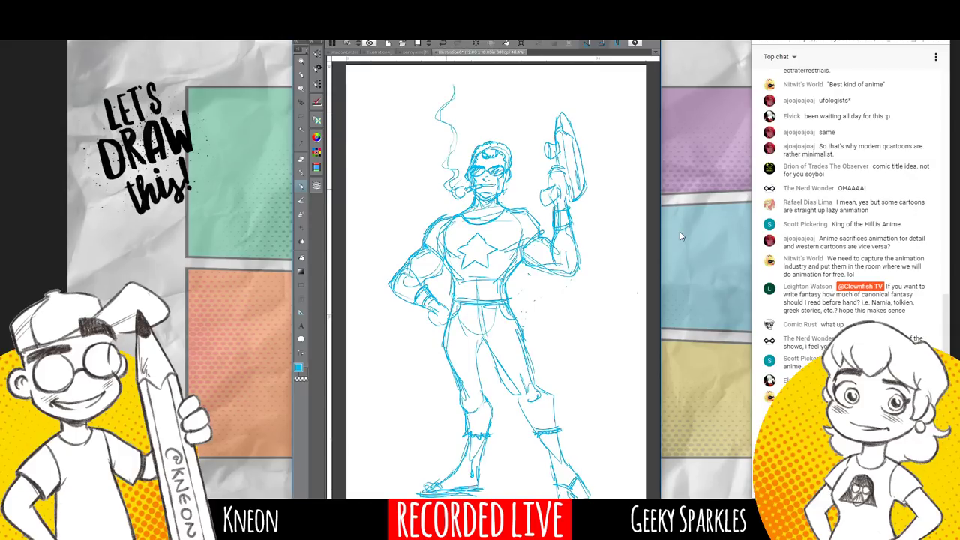
drag(472, 153, 481, 143)
drag(457, 248, 479, 233)
drag(547, 185, 565, 183)
drag(578, 246, 574, 274)
drag(428, 284, 445, 304)
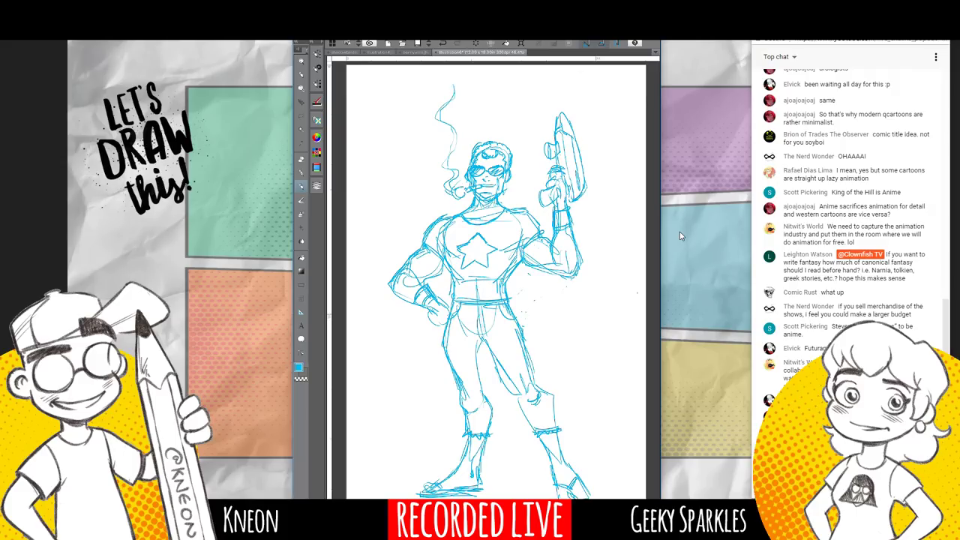
Reinforce the neckline and shoulder contours, and add fold lines across the shirt around the star.
key(e)
key(p)
drag(460, 212, 441, 218)
drag(502, 212, 522, 208)
mouse_move(464, 213)
mouse_down()
mouse_move(472, 220)
mouse_move(504, 207)
mouse_up()
mouse_move(476, 236)
mouse_down()
mouse_move(475, 248)
mouse_move(448, 244)
mouse_up()
drag(523, 231, 506, 254)
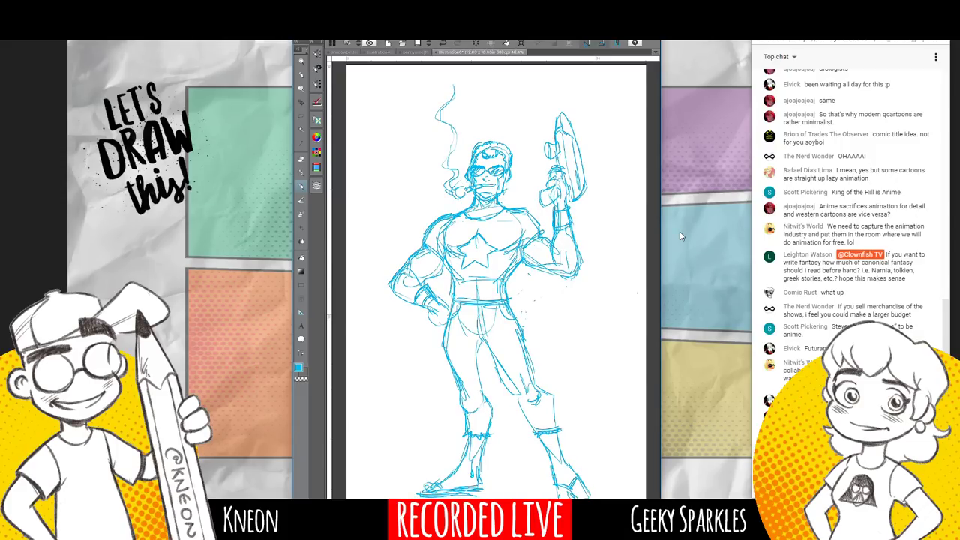
Lower the sketch layer's opacity to 57% and add a new layer above it for inking.
scroll(495, 279, up, 3)
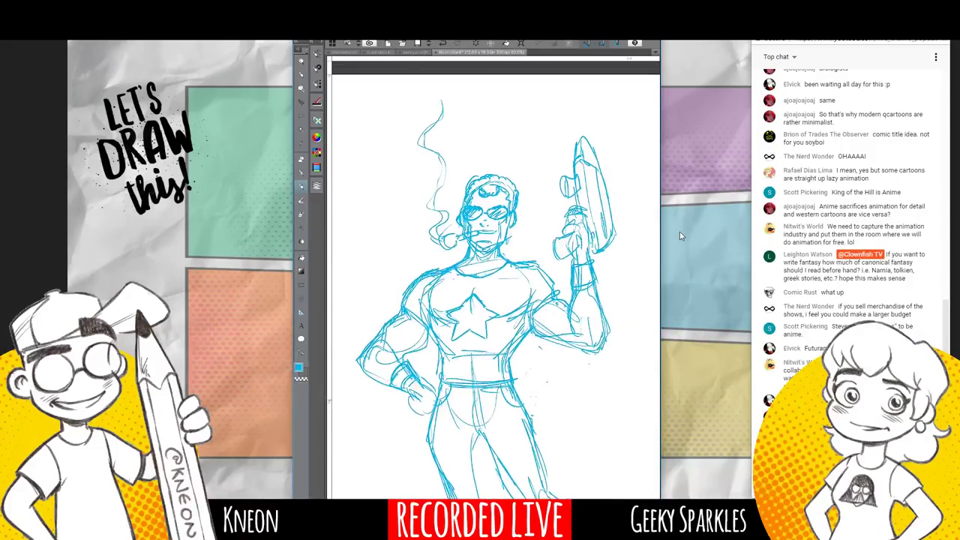
scroll(495, 279, up, 1)
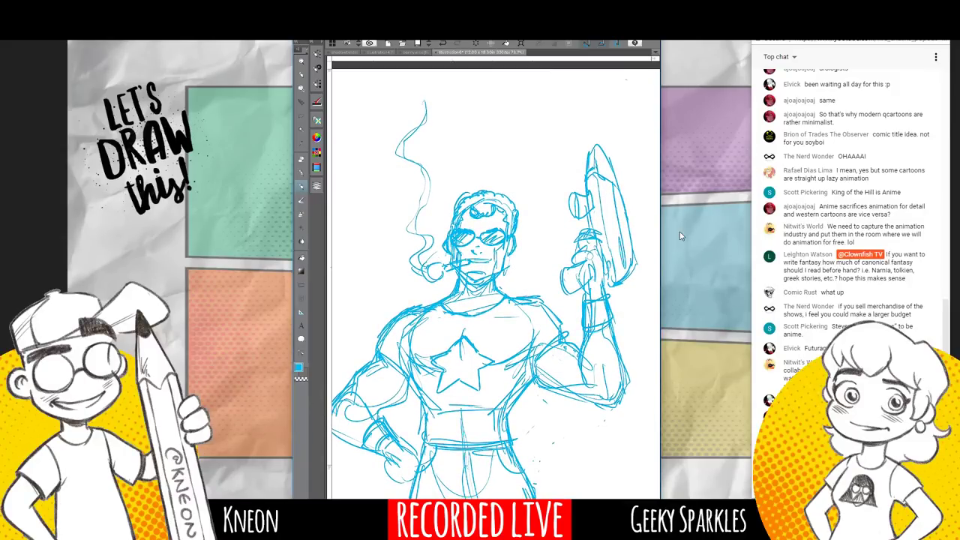
scroll(495, 279, down, 1)
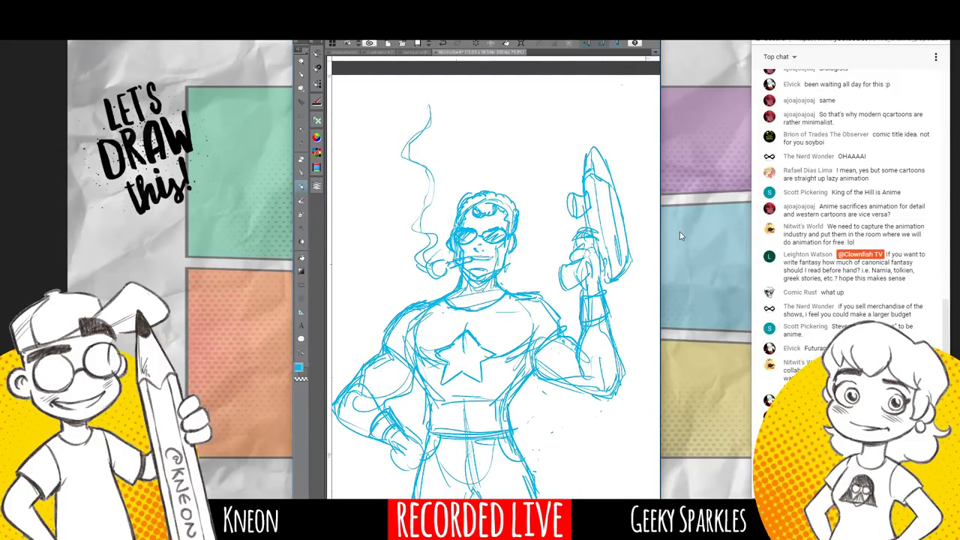
key(F7)
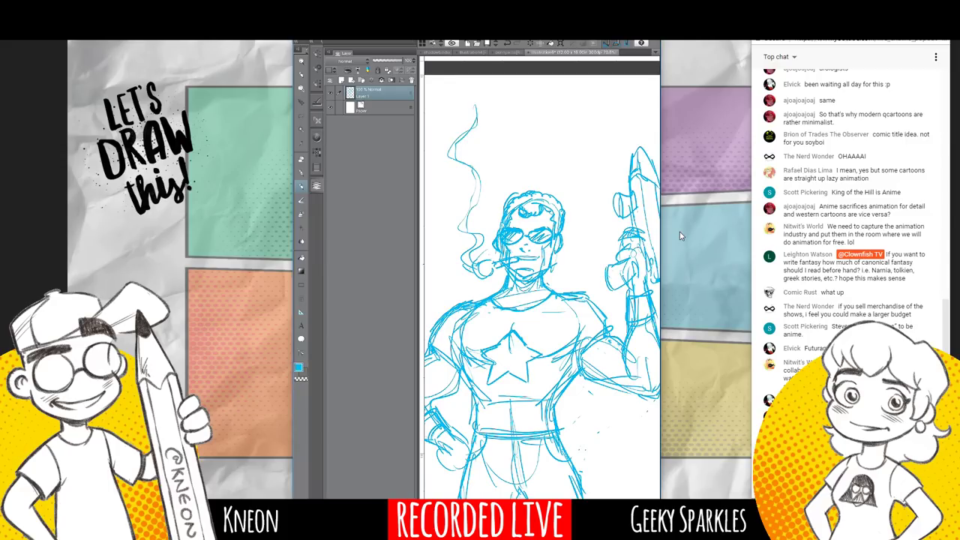
drag(401, 61, 389, 60)
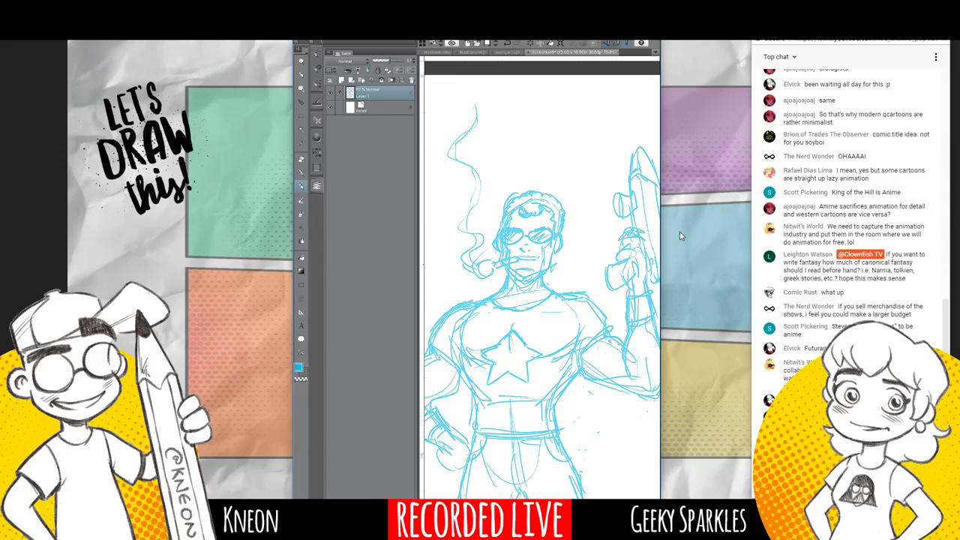
key(ctrl+shift+n)
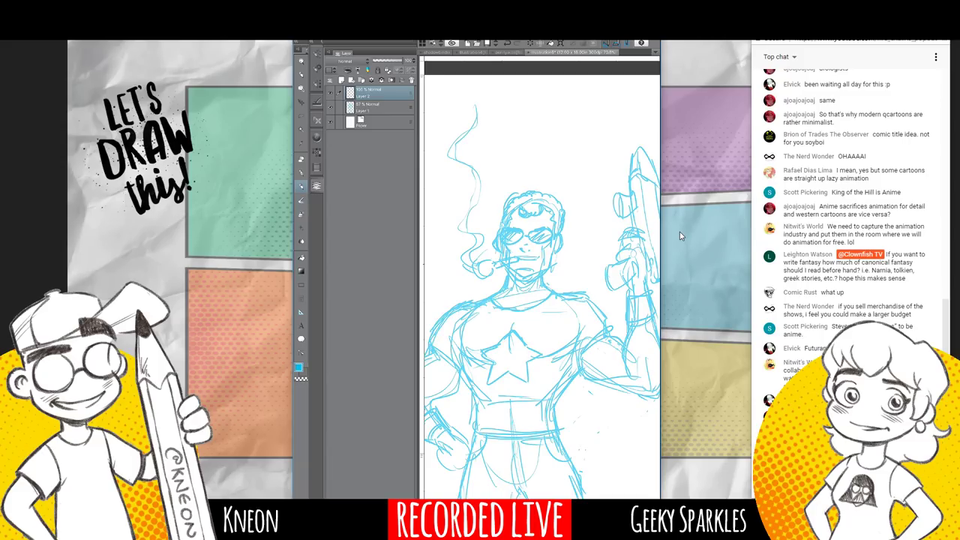
Choose a near-black drawing colour from the Copic Marker colour set.
key(F6)
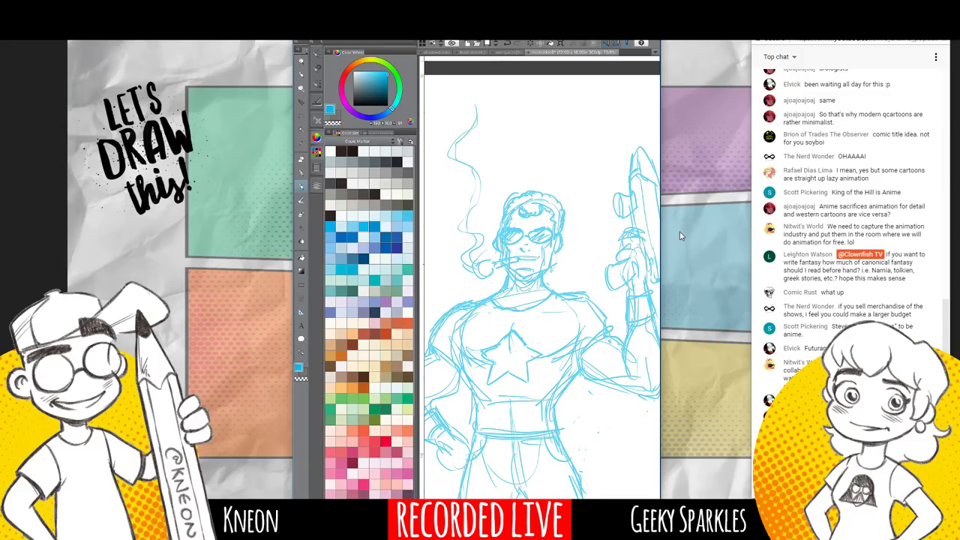
click(342, 151)
click(352, 150)
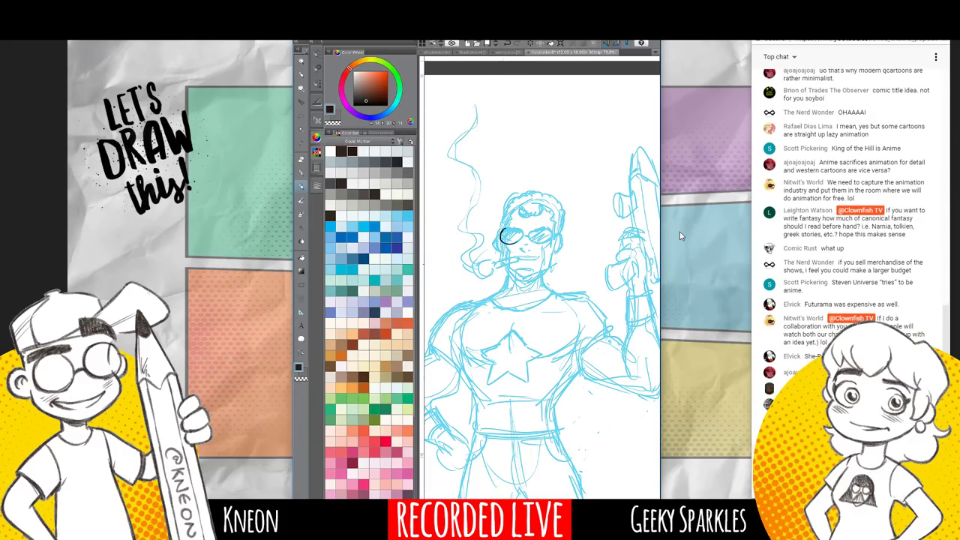
mouse_move(504, 231)
mouse_down()
mouse_move(521, 237)
mouse_move(500, 240)
mouse_up()
key(ctrl+z)
key(ctrl+z)
key(ctrl+z)
key(ctrl+z)
key(ctrl+z)
key(ctrl+z)
mouse_move(516, 229)
mouse_down()
mouse_move(501, 230)
mouse_move(499, 243)
mouse_up()
key(p)
drag(502, 230, 499, 235)
key(ctrl+z)
Switch to the G-pen, set its brush size to 15, and try out strokes on the sunglass lens.
key(p)
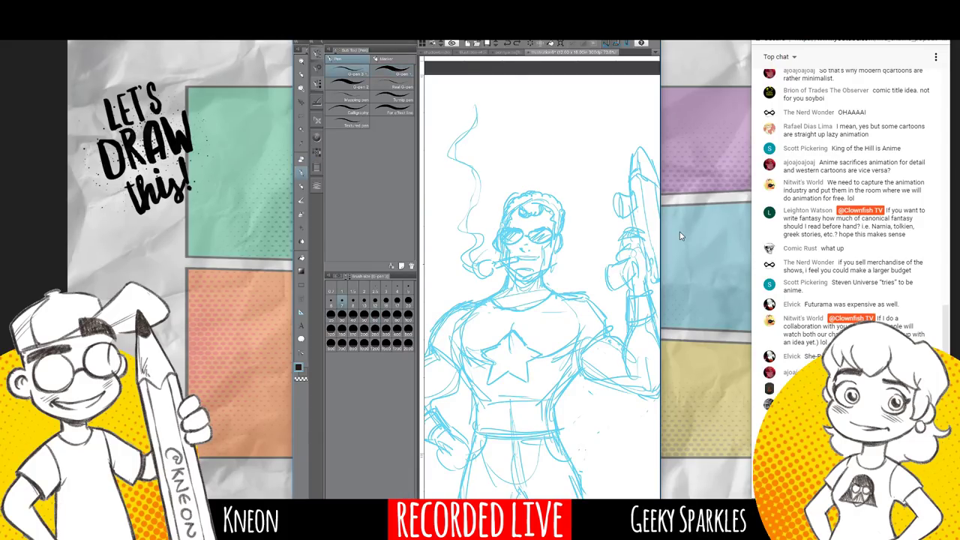
drag(500, 232, 499, 238)
key(ctrl+z)
key(])
mouse_move(502, 231)
mouse_down()
mouse_move(501, 241)
mouse_move(515, 245)
mouse_up()
key(ctrl+z)
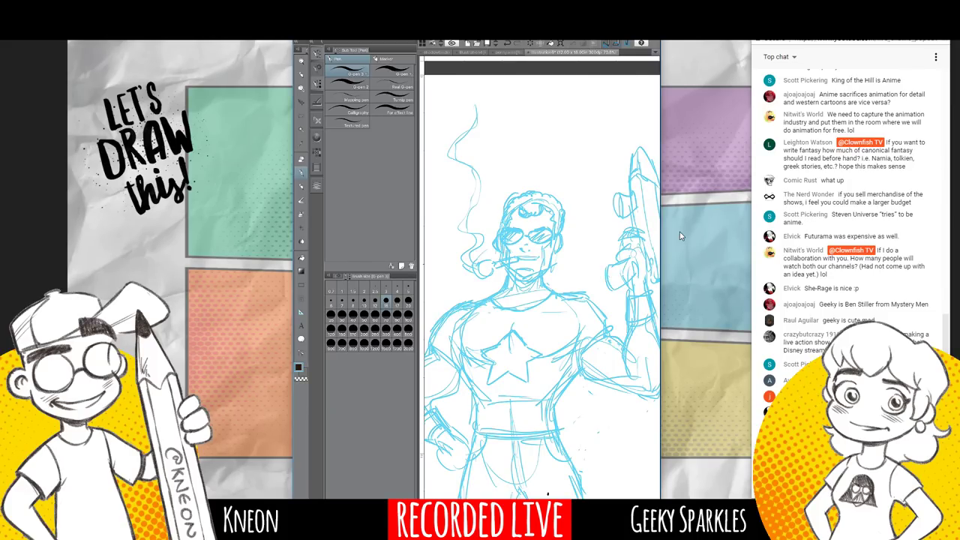
Ink the sunglasses, nose and forehead curl, and hatch the lenses with dark shading.
drag(499, 232, 527, 238)
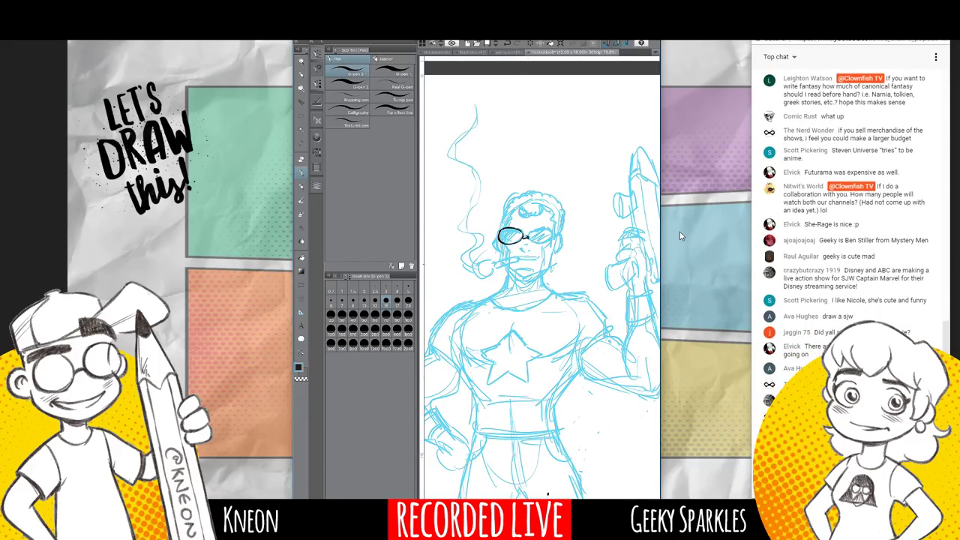
mouse_move(529, 240)
mouse_down()
mouse_move(551, 244)
mouse_move(547, 229)
mouse_up()
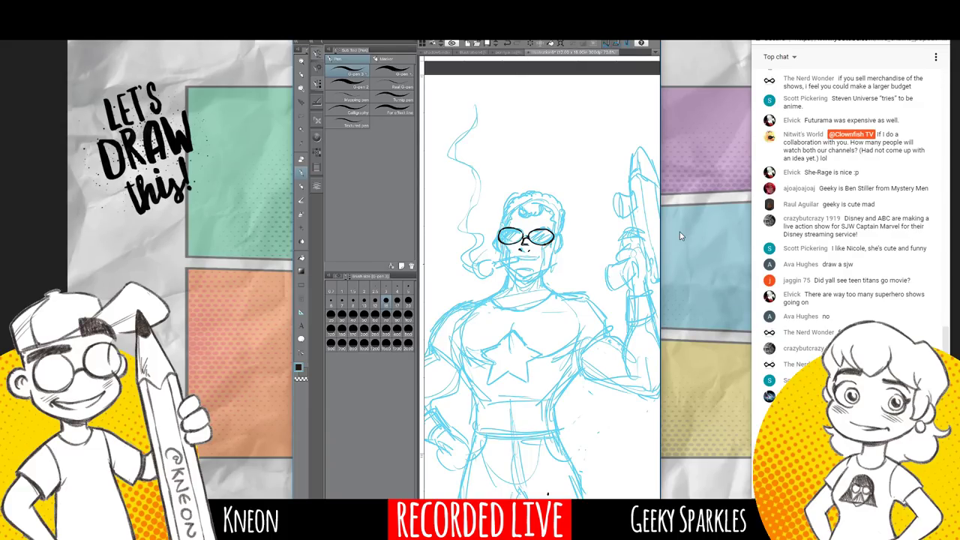
drag(518, 214, 534, 213)
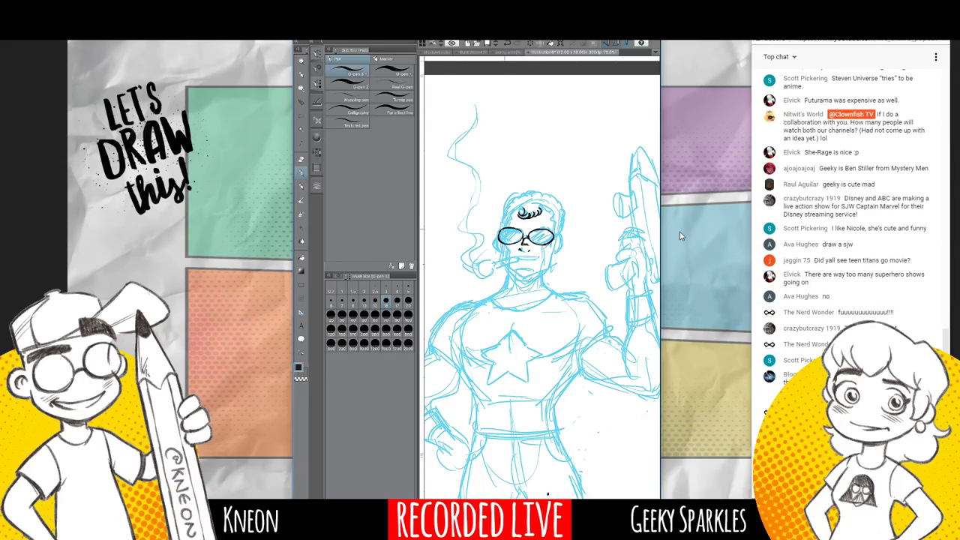
drag(499, 235, 555, 238)
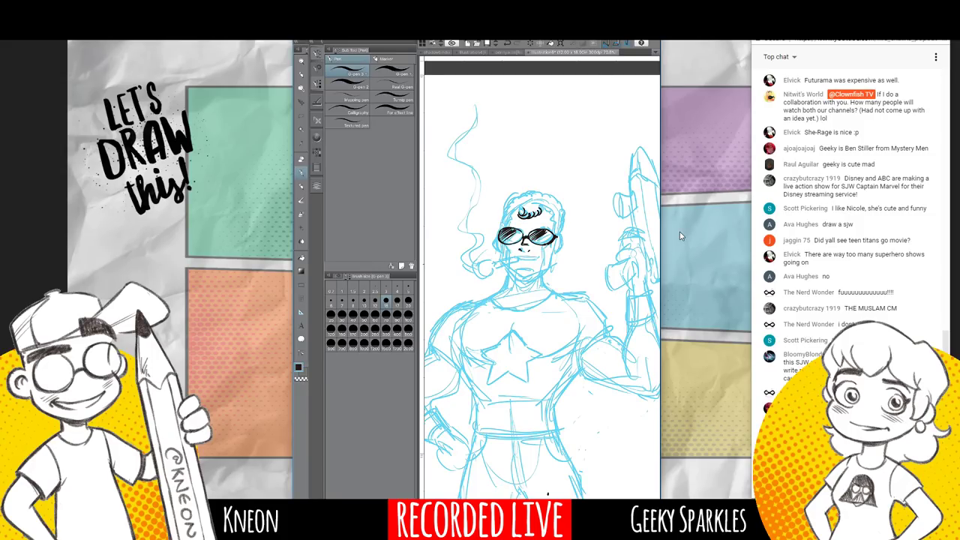
Set the G-pen brush size to 12, and ink the eyebrows, mouth and hair outline.
key(e)
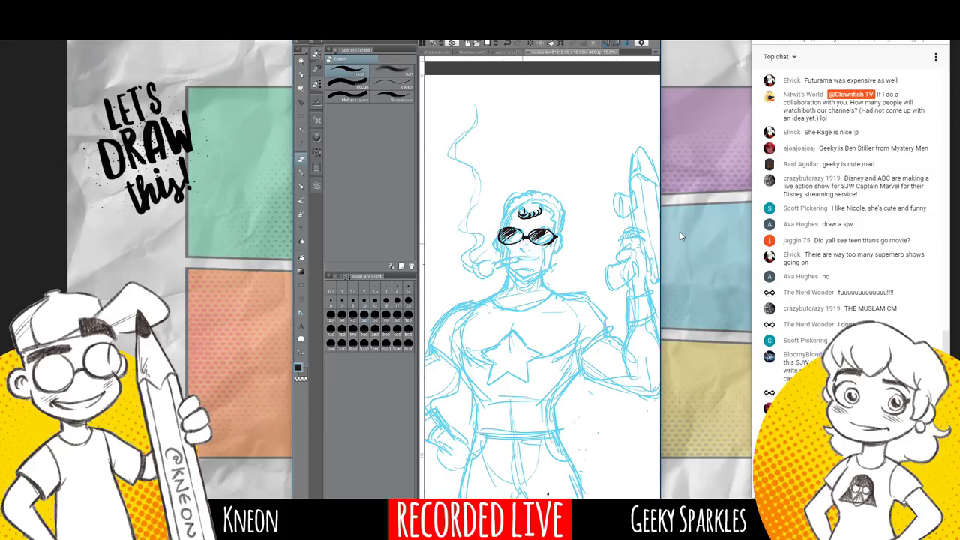
key(p)
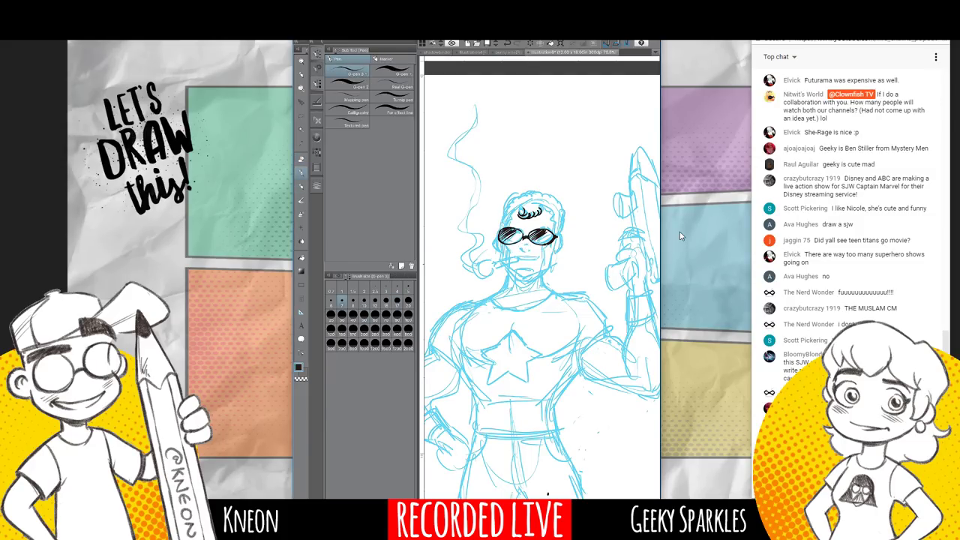
key(])
key(])
key(])
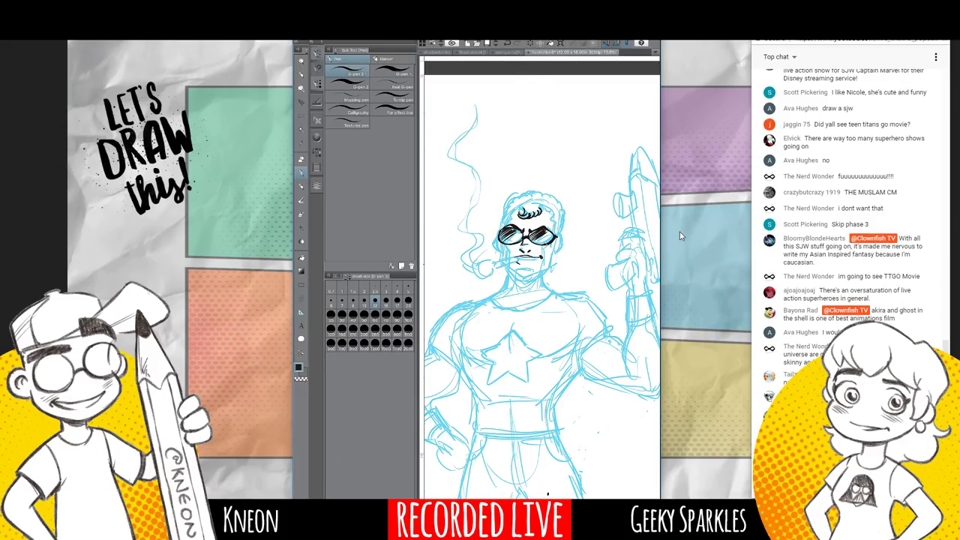
drag(525, 264, 537, 259)
drag(550, 215, 554, 223)
key(ctrl+z)
mouse_move(508, 200)
mouse_down()
mouse_move(521, 193)
mouse_move(559, 203)
mouse_move(557, 233)
mouse_up()
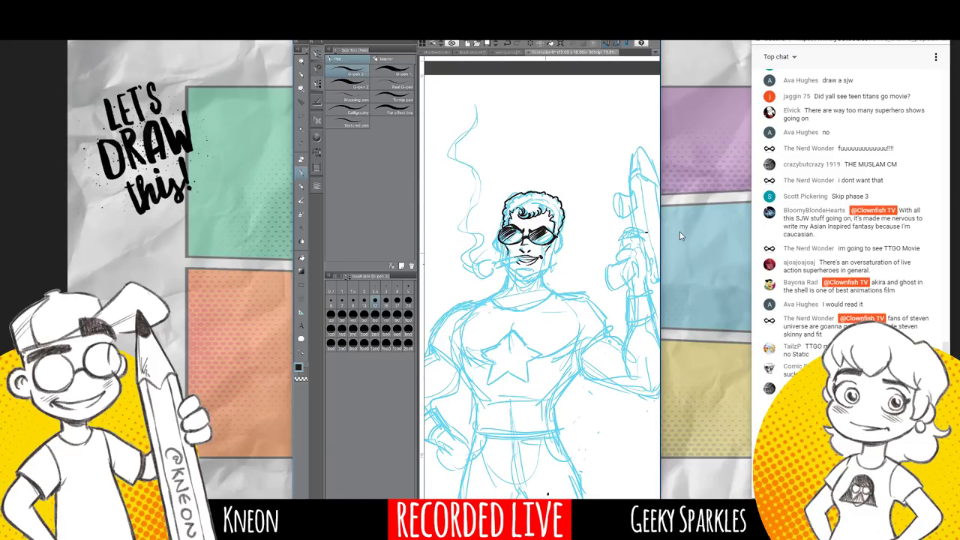
Ink the jawline, chin and ear to complete the outline of the face.
mouse_move(516, 267)
mouse_down()
mouse_move(528, 269)
mouse_move(517, 277)
mouse_up()
drag(555, 245, 551, 263)
key(ctrl+z)
key(ctrl+z)
key(e)
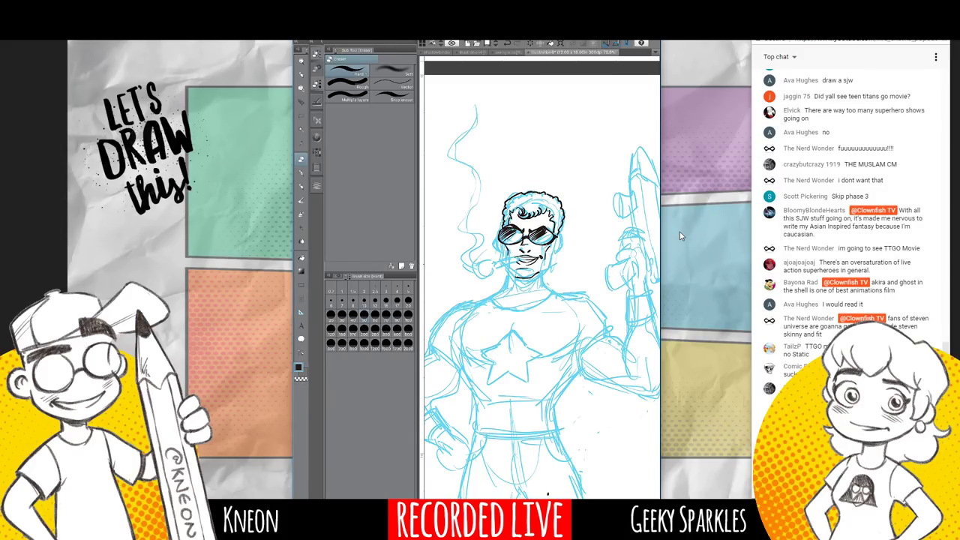
key(p)
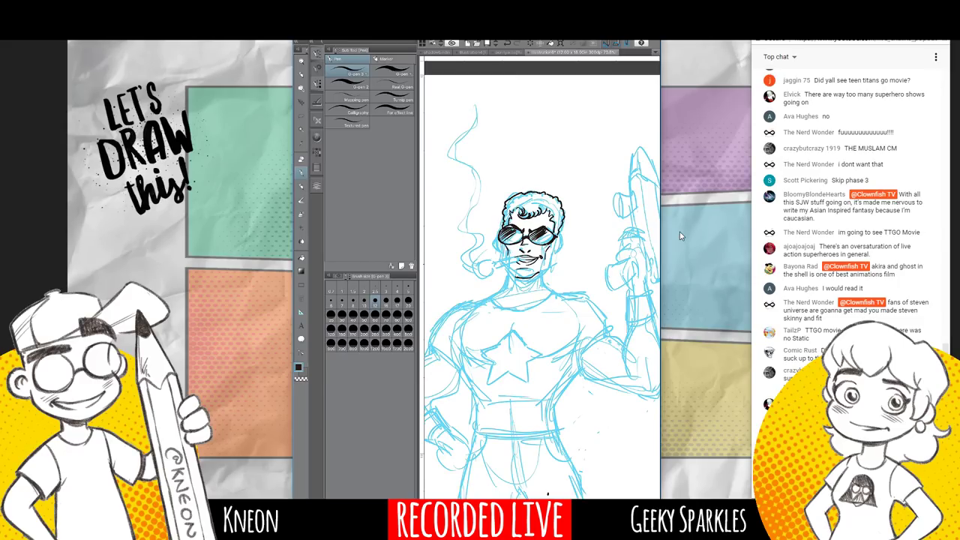
drag(554, 244, 549, 264)
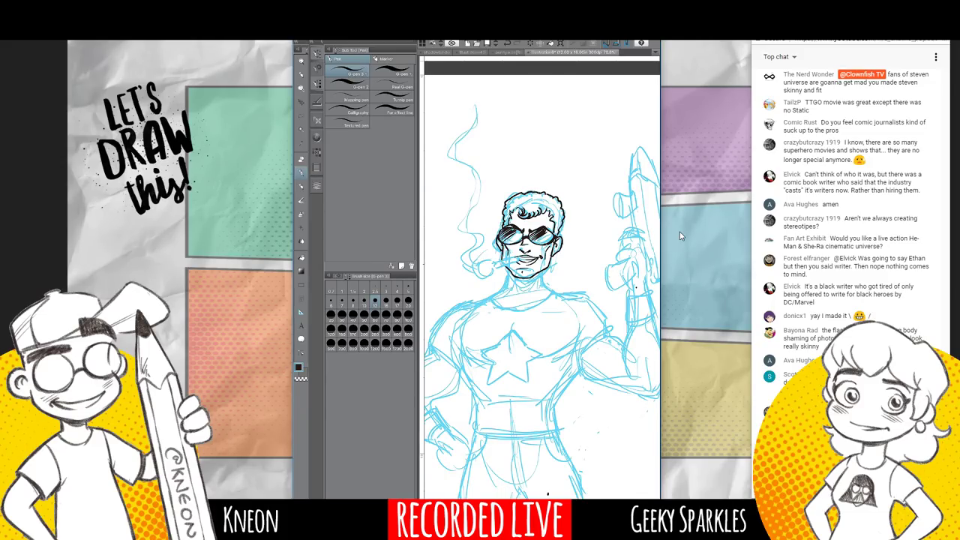
Enlarge the G-pen brush to size 12 and thicken the ink along the top of the hair.
key(e)
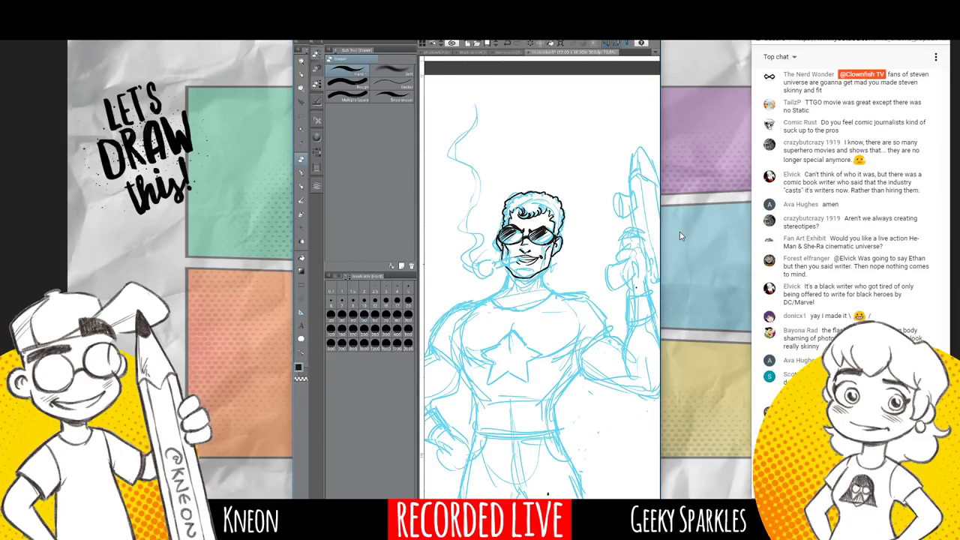
key(p)
key(])
key(])
key(])
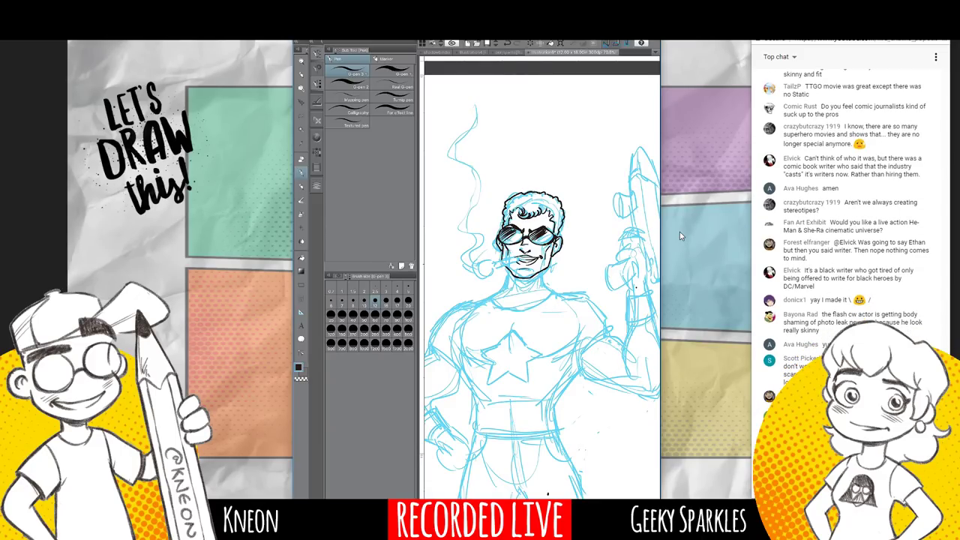
drag(528, 192, 537, 191)
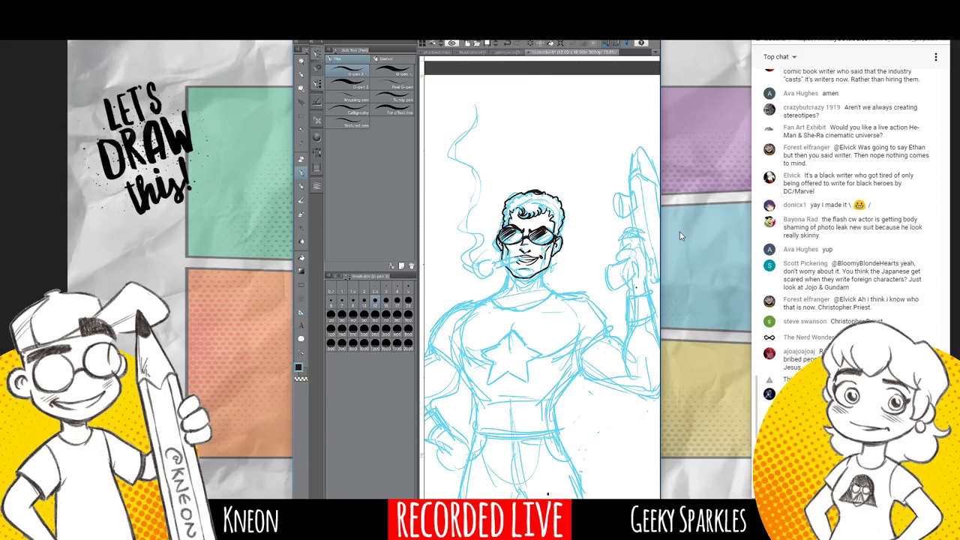
Ink the neck below the jaw, the cigar in the mouth and the curved shirt collar.
mouse_move(541, 271)
mouse_down()
mouse_move(543, 285)
mouse_move(495, 295)
mouse_move(524, 293)
mouse_move(542, 273)
mouse_up()
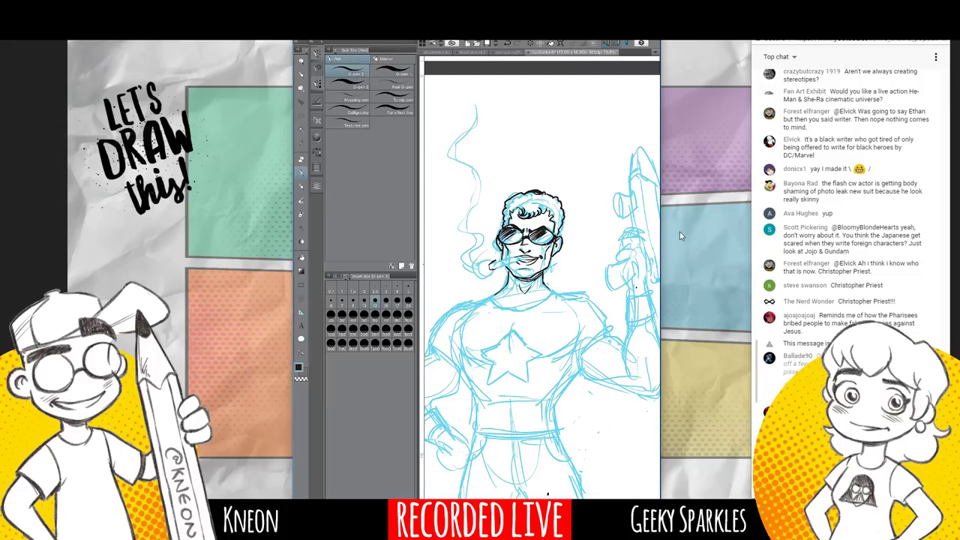
drag(500, 260, 515, 262)
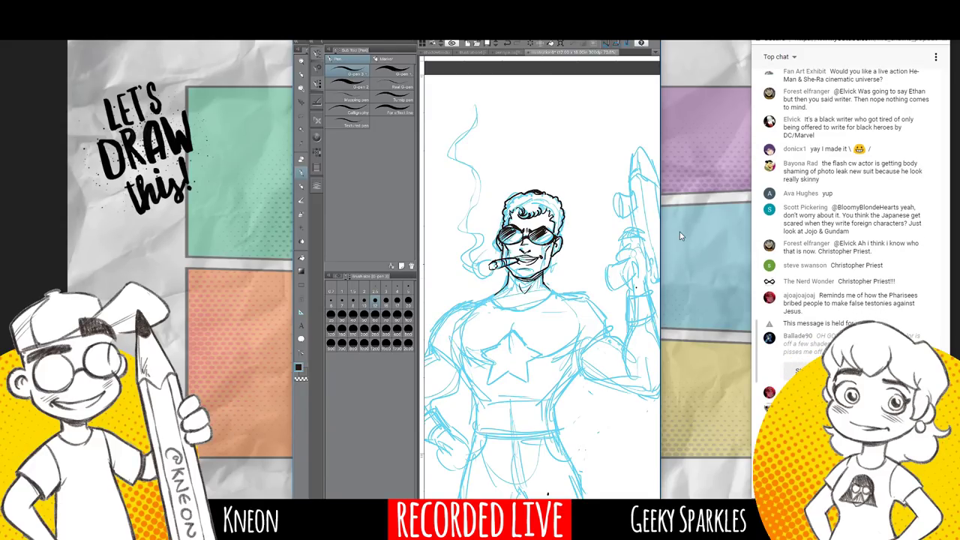
mouse_move(492, 309)
mouse_down()
mouse_move(551, 296)
mouse_move(546, 303)
mouse_up()
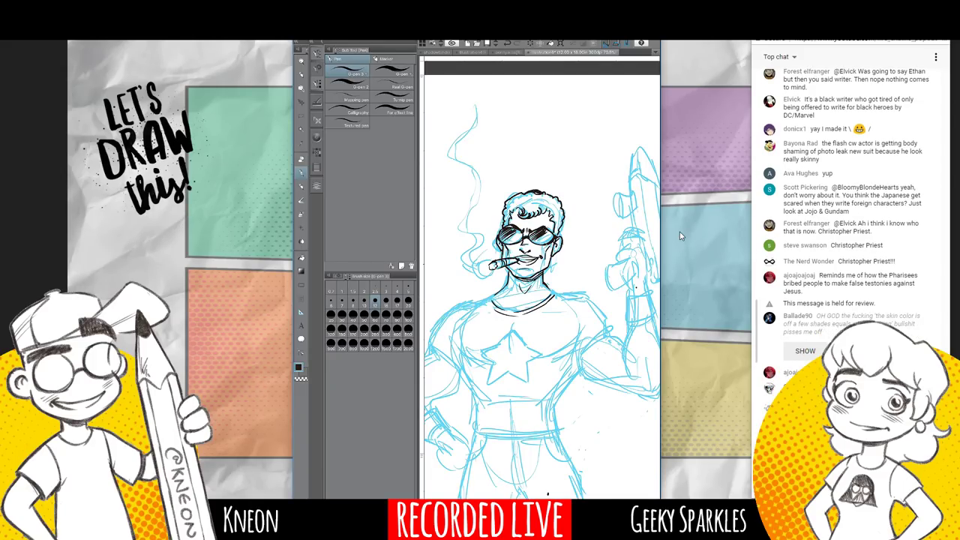
Return to the G-pen, raise its brush size to 12, and ink the top contours of both shoulders.
key(e)
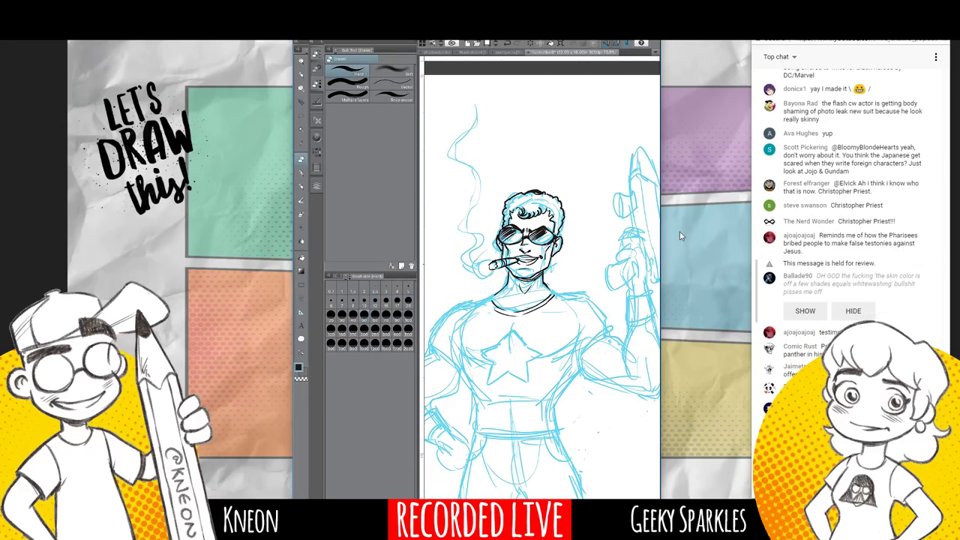
key(p)
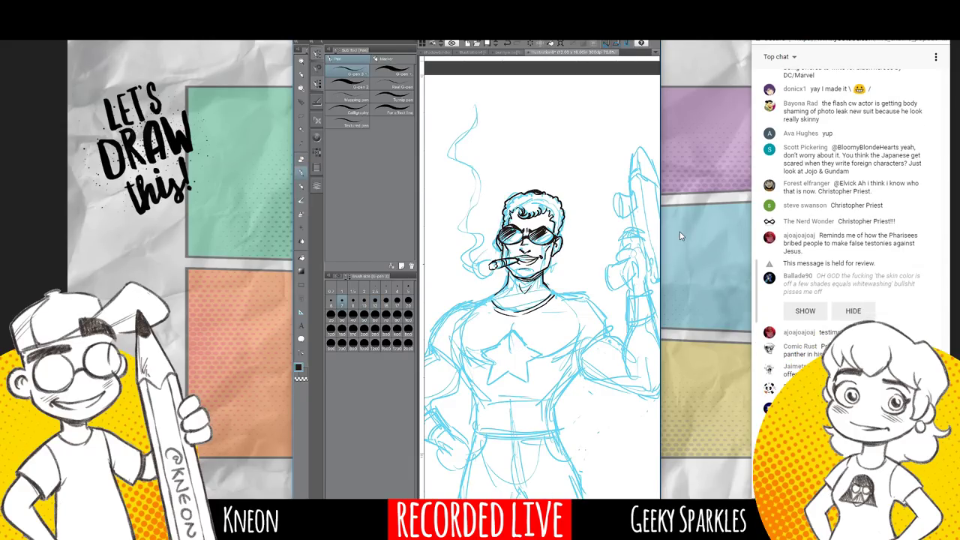
key(])
key(])
key(])
key(Tab)
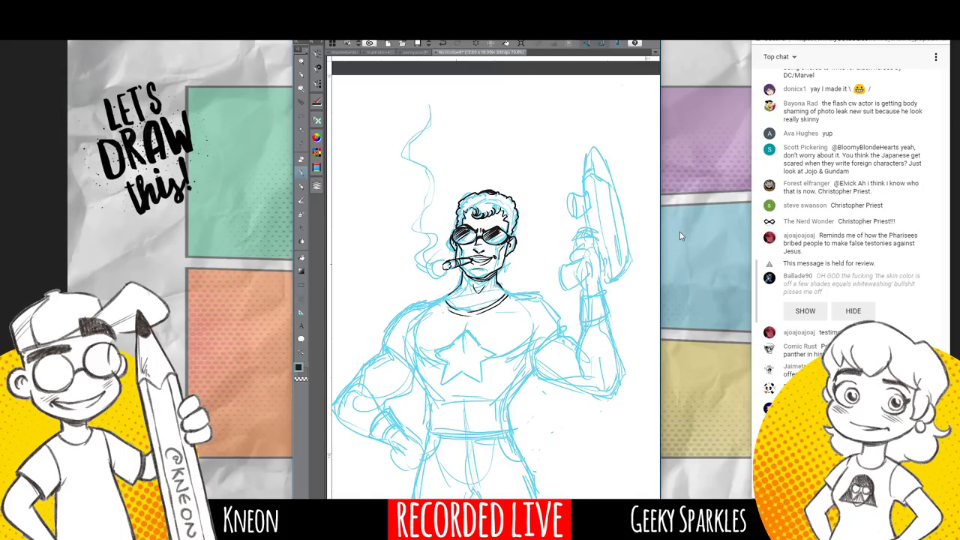
mouse_move(409, 308)
mouse_down()
mouse_move(385, 334)
mouse_move(416, 305)
mouse_move(446, 297)
mouse_up()
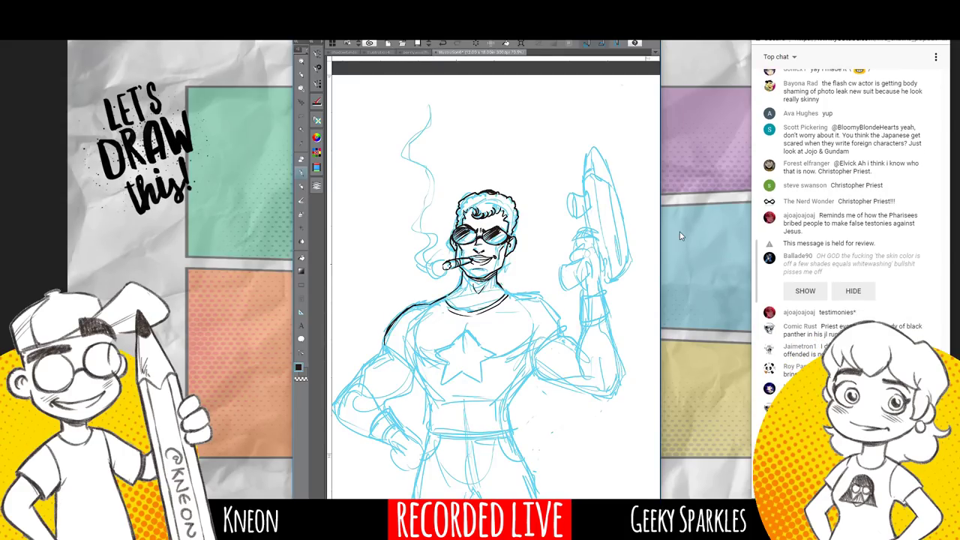
drag(501, 286, 556, 311)
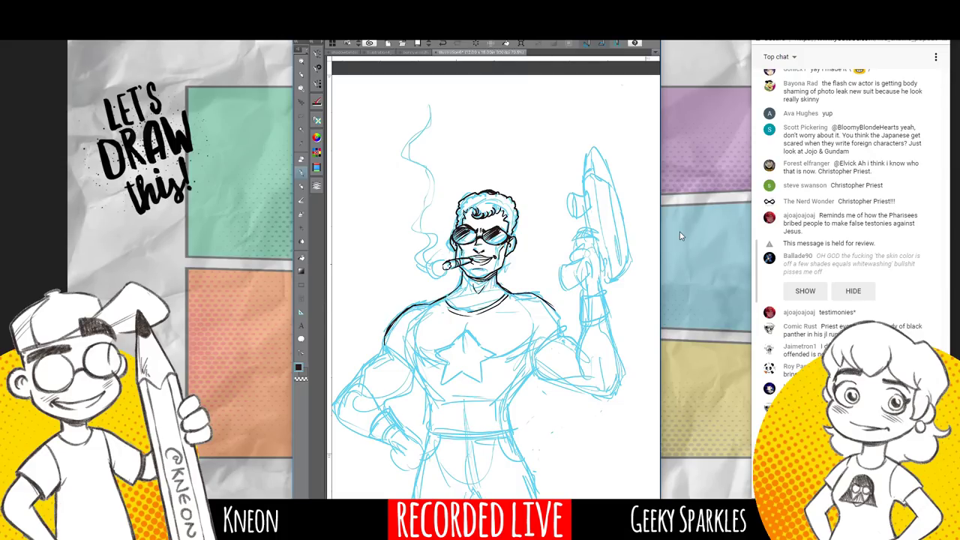
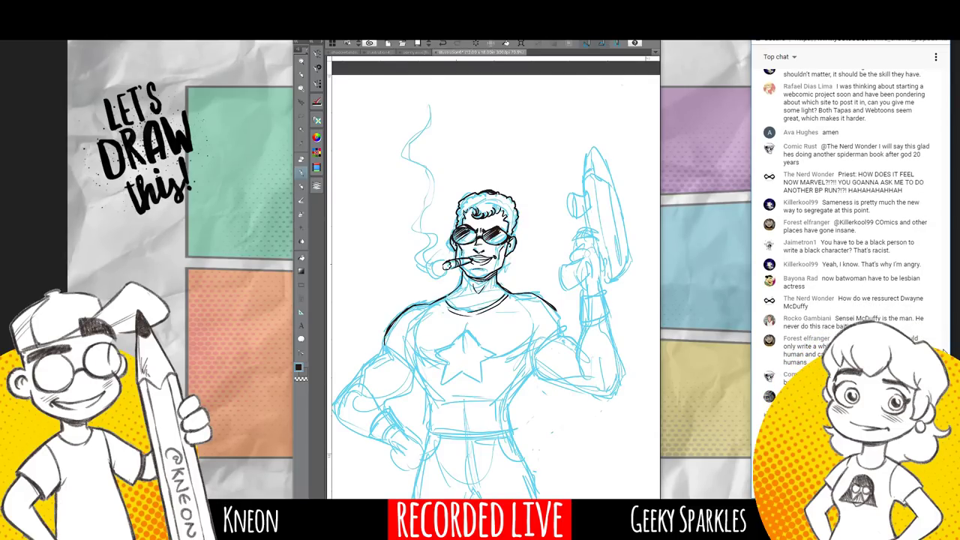
Ink the lower contours of the pectorals across the chest, redoing the stroke on the gun-arm side.
mouse_move(412, 345)
mouse_down()
mouse_move(415, 362)
mouse_move(426, 363)
mouse_up()
mouse_move(424, 360)
mouse_down()
mouse_move(438, 368)
mouse_move(522, 352)
mouse_up()
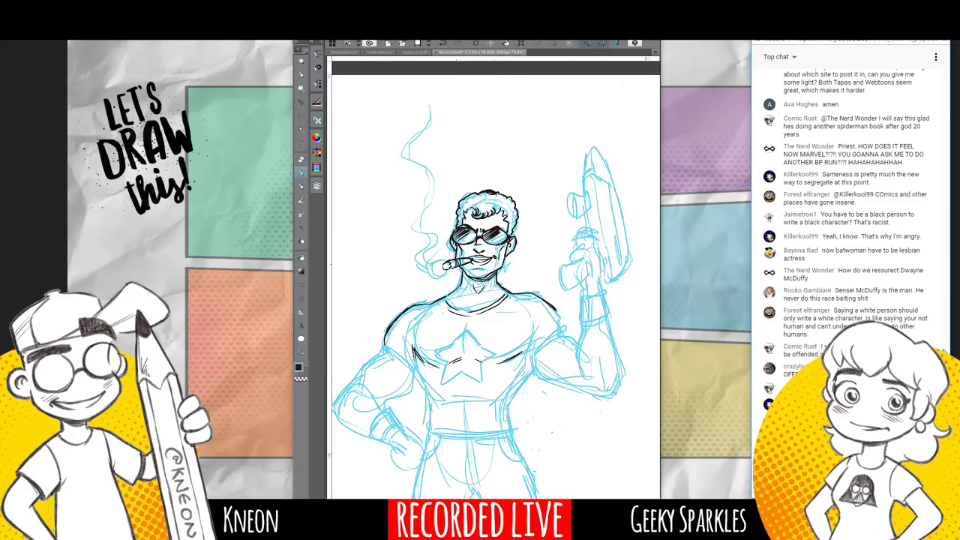
key(ctrl+z)
drag(501, 362, 523, 351)
Ink both sides of the torso down to the waist and the shirt's bottom hem.
mouse_move(415, 372)
mouse_down()
mouse_move(430, 396)
mouse_move(426, 431)
mouse_up()
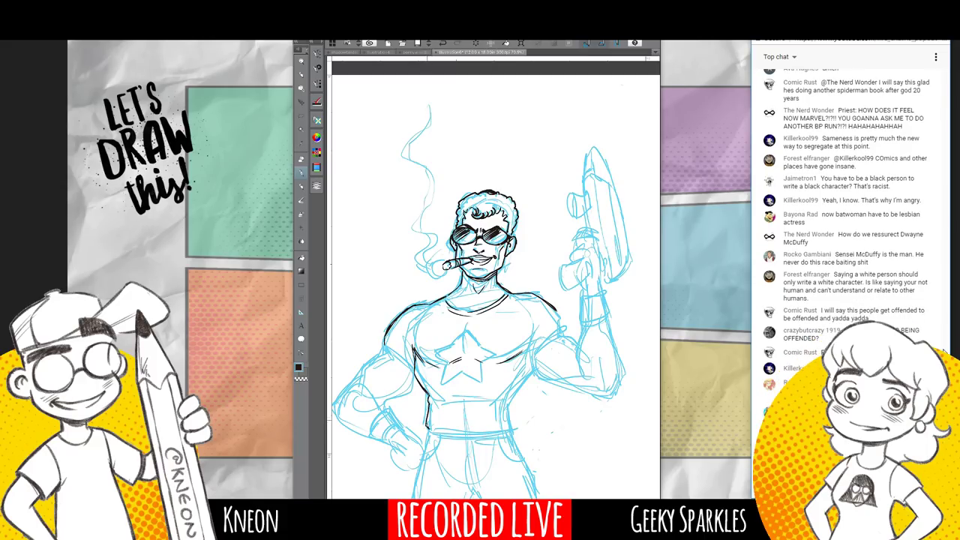
drag(513, 396, 508, 426)
mouse_move(523, 388)
mouse_down()
mouse_move(514, 396)
mouse_move(528, 382)
mouse_move(524, 389)
mouse_up()
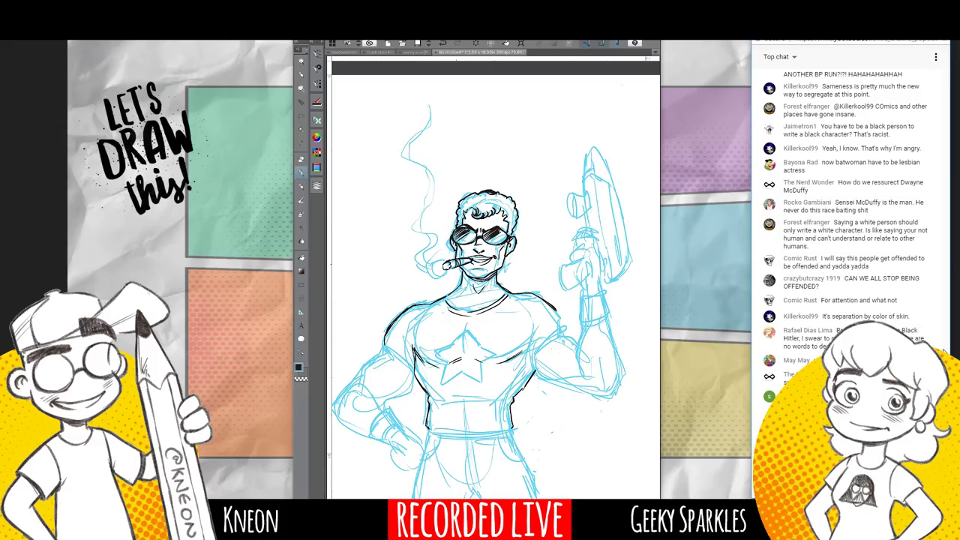
drag(437, 430, 507, 428)
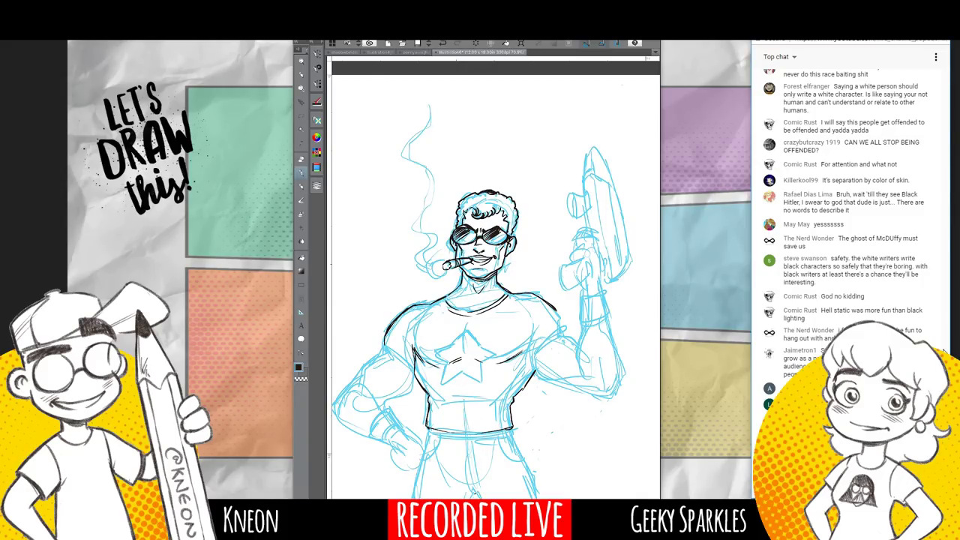
key(e)
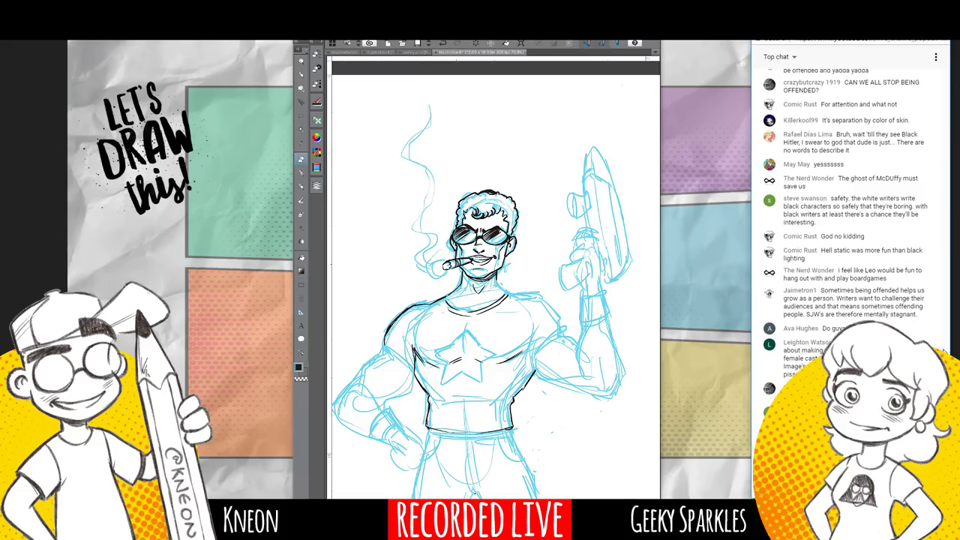
key(b)
key(p)
key(Tab)
key(Tab)
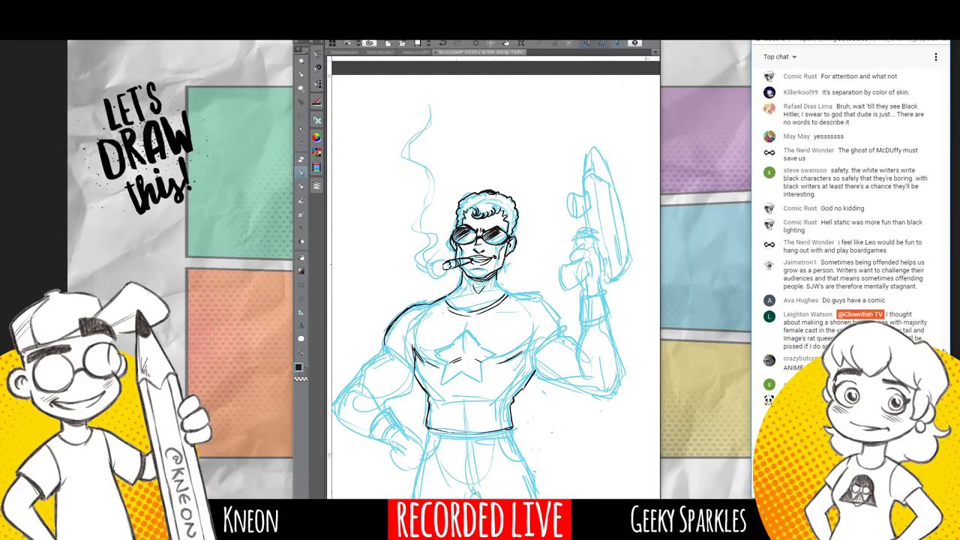
Set the G-pen brush size to 12, and ink the gun arm's sleeve, the star's upper point, and the hem and collar details.
key(Tab)
click(375, 302)
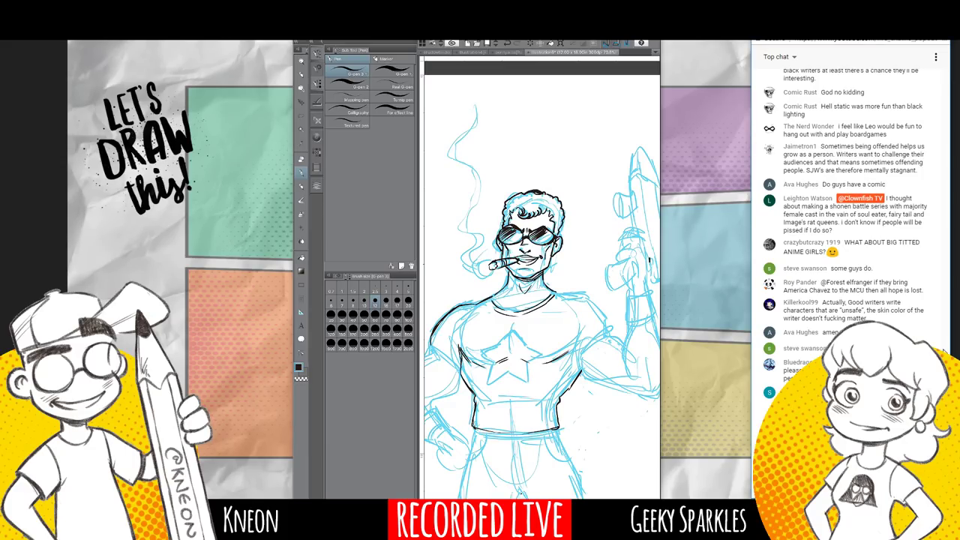
key(e)
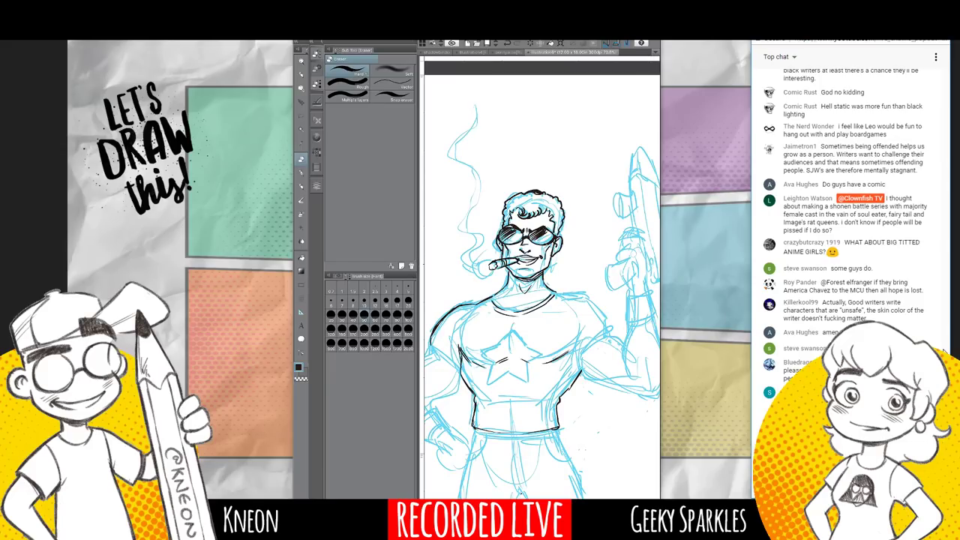
key(p)
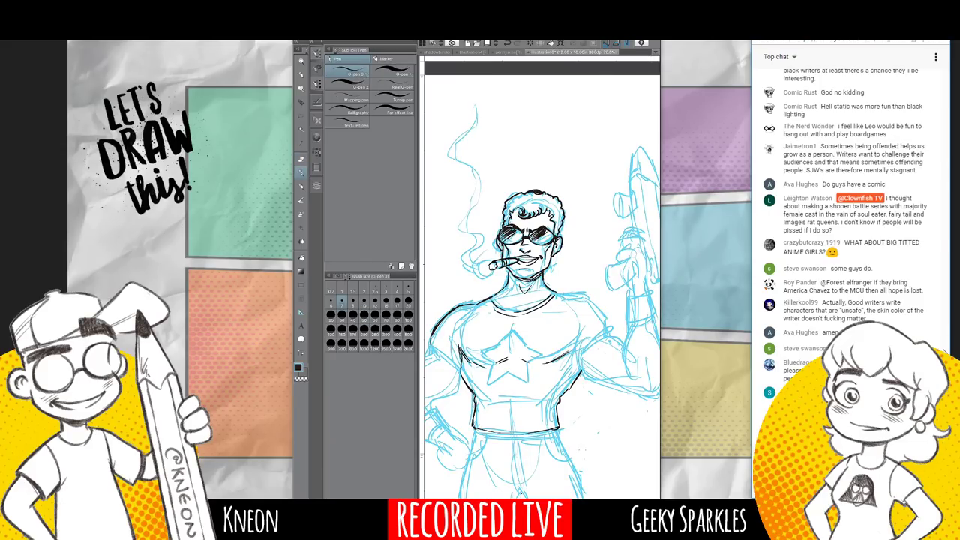
click(375, 302)
mouse_move(585, 300)
mouse_down()
mouse_move(608, 327)
mouse_move(578, 349)
mouse_up()
mouse_move(458, 327)
mouse_down()
mouse_move(462, 349)
mouse_move(509, 328)
mouse_up()
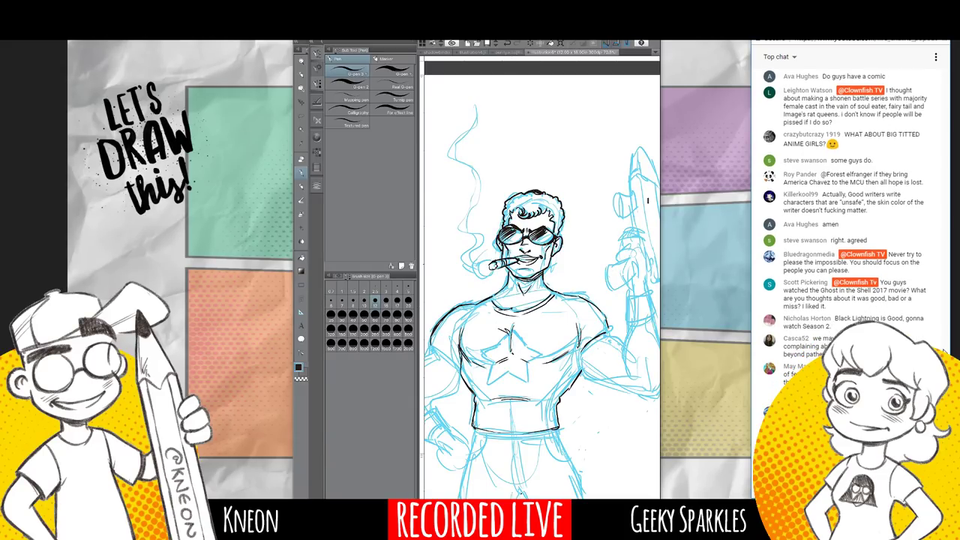
drag(506, 430, 520, 429)
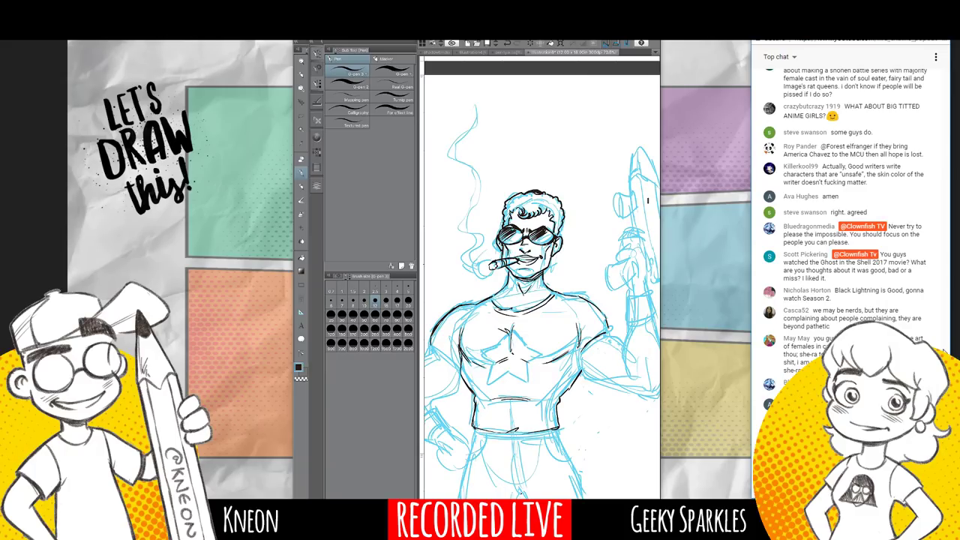
drag(562, 299, 578, 296)
key(Tab)
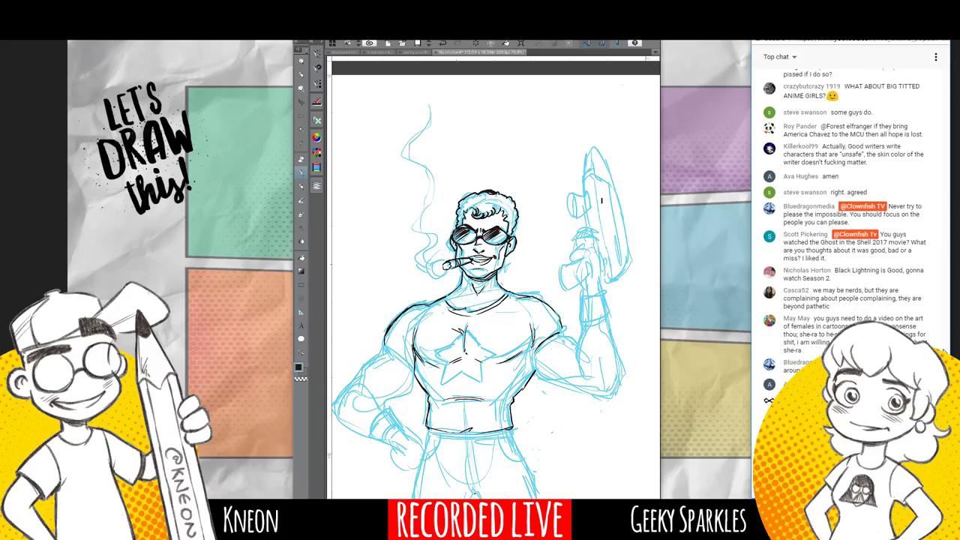
Ink the cuffs of both sleeves and the shoulder folds, and erase excess ink around the hip-side shoulder.
drag(411, 342, 385, 365)
drag(536, 330, 561, 350)
drag(415, 320, 396, 342)
drag(534, 312, 546, 321)
key(e)
mouse_move(415, 322)
mouse_down()
mouse_move(395, 343)
mouse_move(386, 336)
mouse_move(419, 305)
mouse_up()
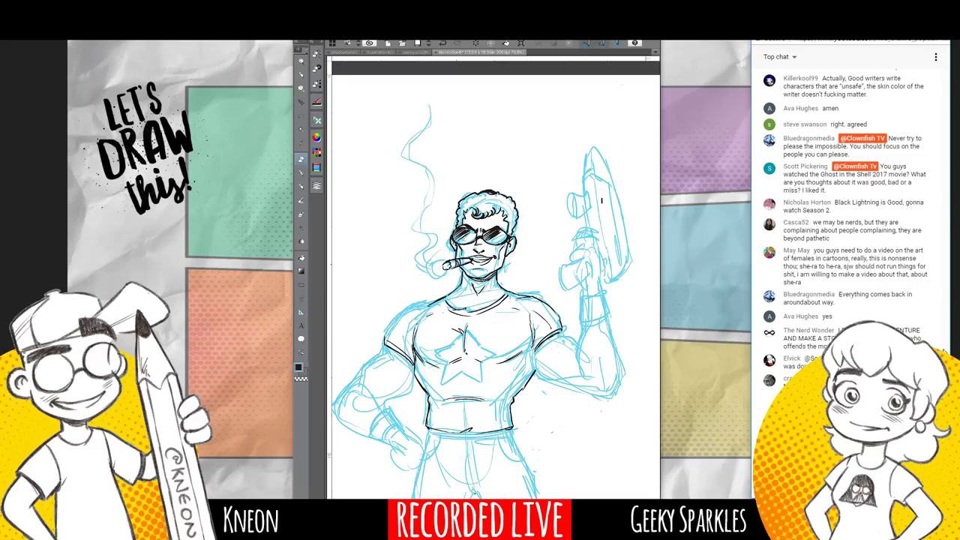
Set the G-pen brush size to 12, re-ink the hip-side shoulder contour, and hatch shading along the torso's side.
key(p)
drag(384, 335, 400, 314)
click(316, 185)
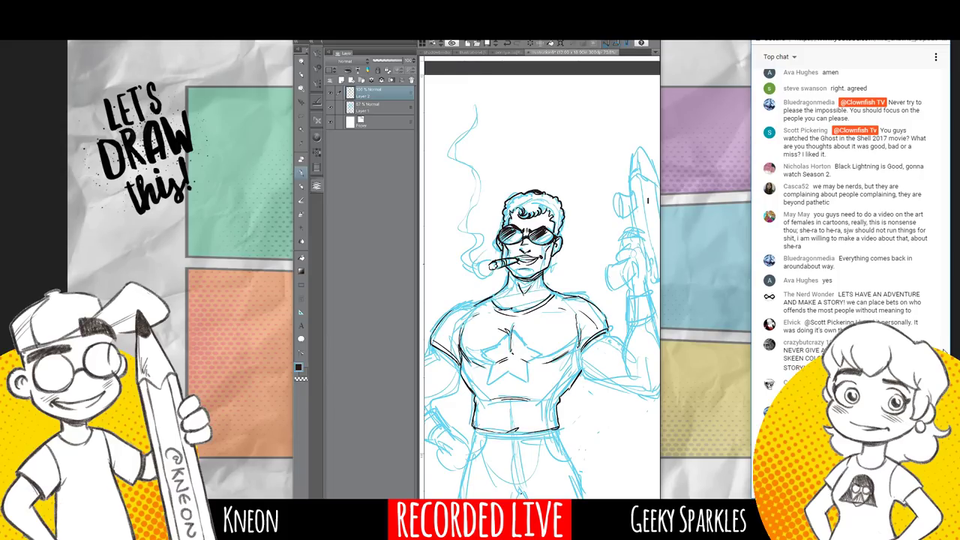
click(316, 101)
click(316, 101)
click(316, 83)
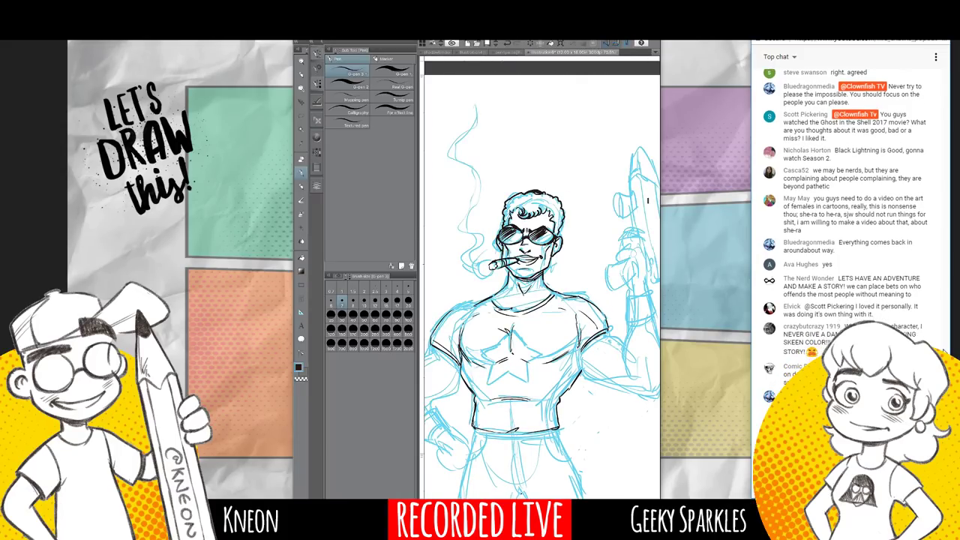
click(375, 300)
drag(433, 331, 454, 309)
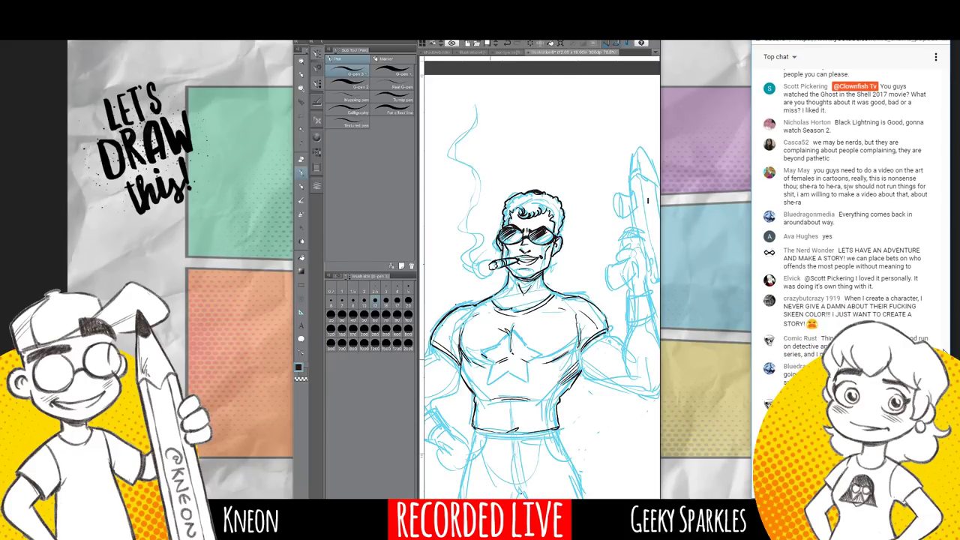
Ink the remaining edges of the star emblem on the chest.
drag(493, 365, 487, 385)
mouse_move(487, 384)
mouse_down()
mouse_move(507, 372)
mouse_move(528, 383)
mouse_up()
mouse_move(528, 383)
mouse_down()
mouse_move(526, 362)
mouse_move(500, 345)
mouse_move(512, 330)
mouse_move(538, 348)
mouse_move(529, 362)
mouse_up()
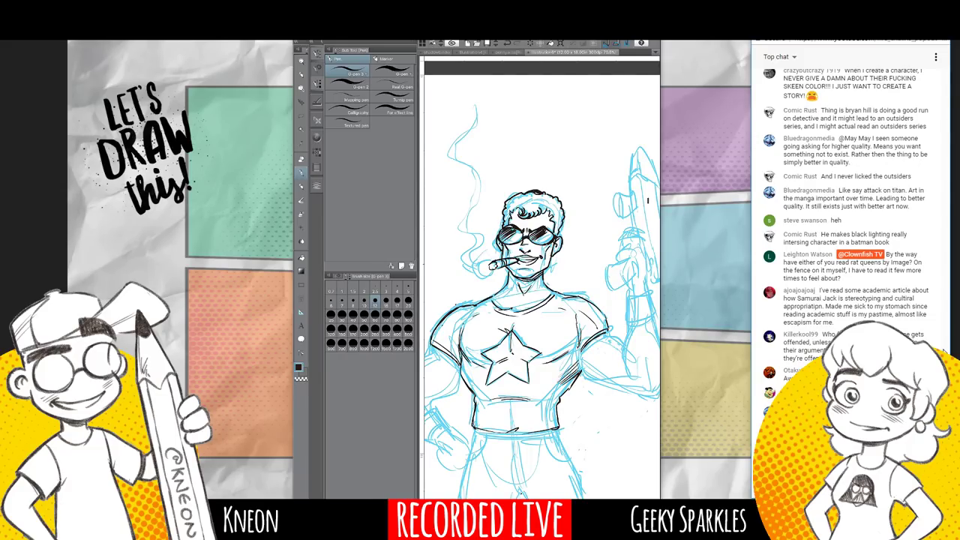
Ink the upper arm and elbow crease of the arm resting on the hip.
scroll(541, 285, up, 1)
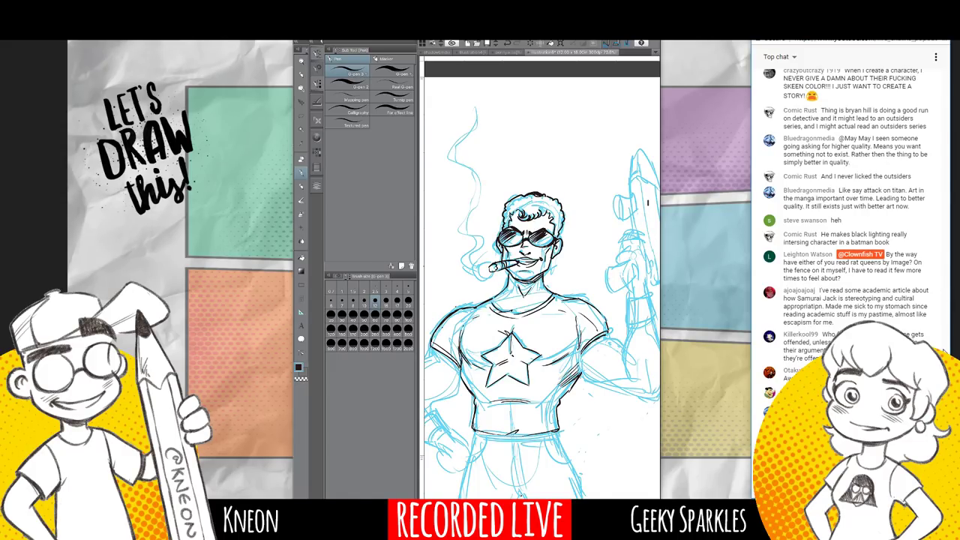
key(Tab)
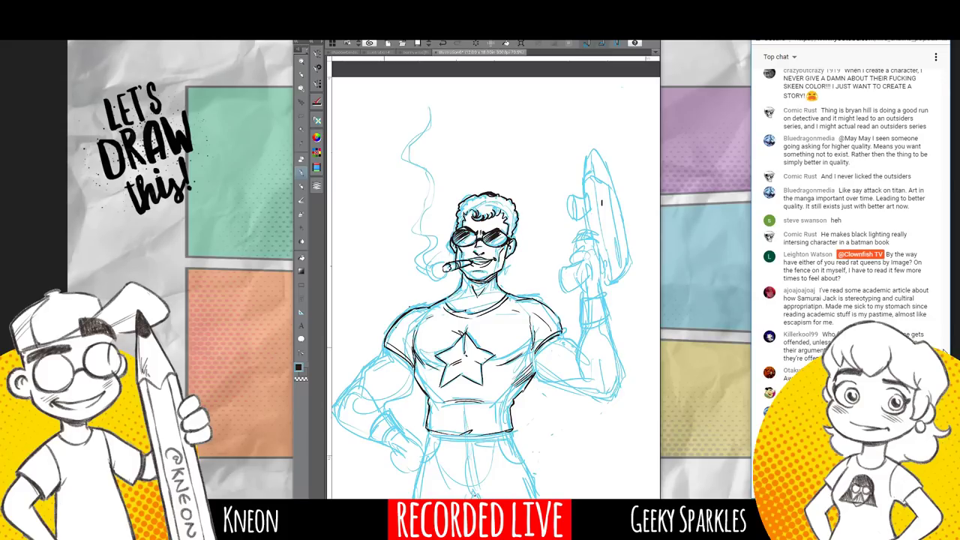
mouse_move(383, 351)
mouse_down()
mouse_move(359, 380)
mouse_move(412, 391)
mouse_move(365, 402)
mouse_move(385, 401)
mouse_up()
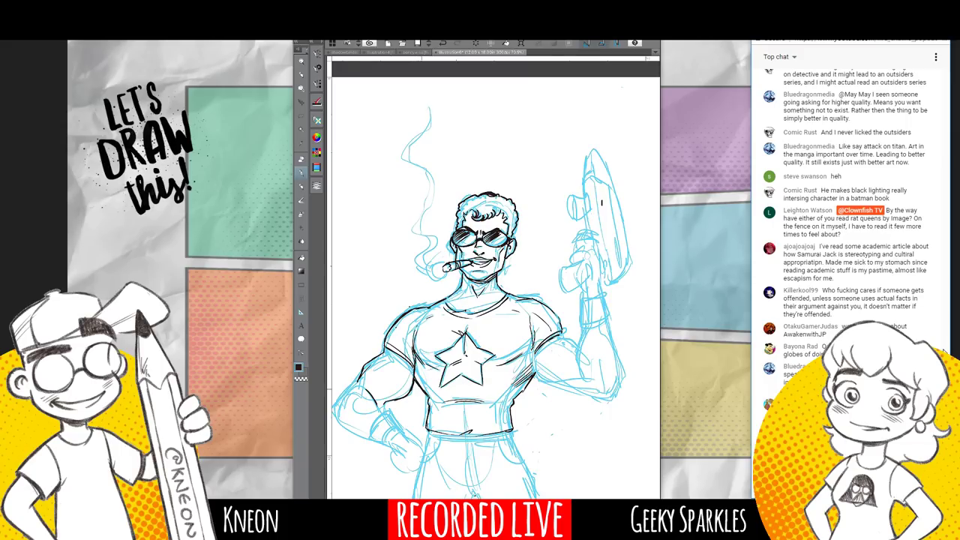
drag(429, 411, 424, 426)
Ink the upper arm, elbow and forearm contours of the raised gun arm.
mouse_move(564, 335)
mouse_down()
mouse_move(544, 346)
mouse_move(564, 343)
mouse_move(531, 375)
mouse_move(540, 380)
mouse_up()
drag(582, 328, 584, 381)
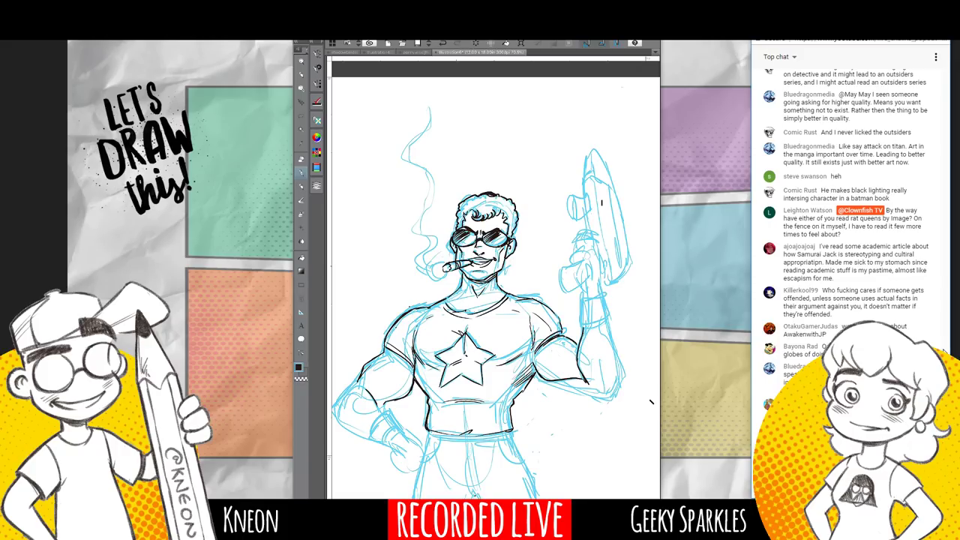
mouse_move(607, 318)
mouse_down()
mouse_move(620, 365)
mouse_move(611, 398)
mouse_up()
key(e)
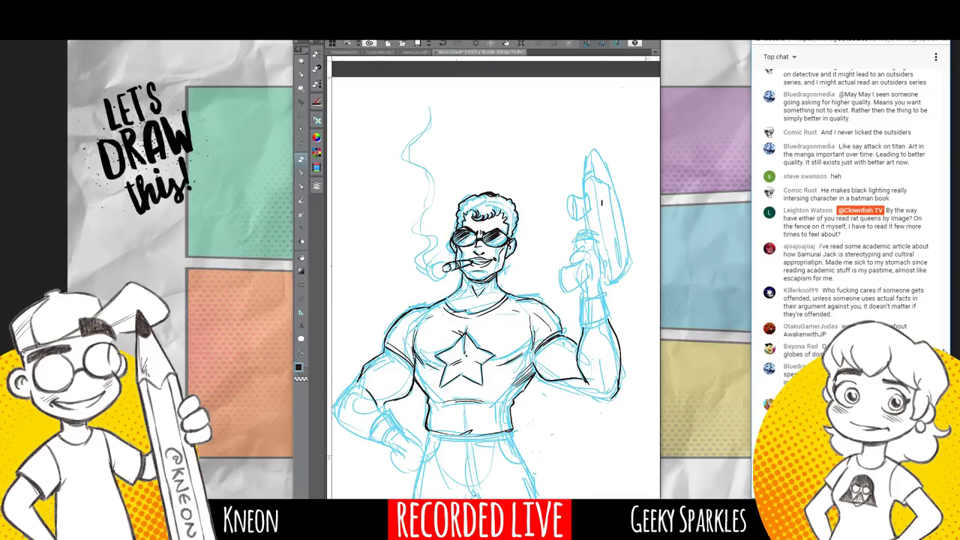
key(e)
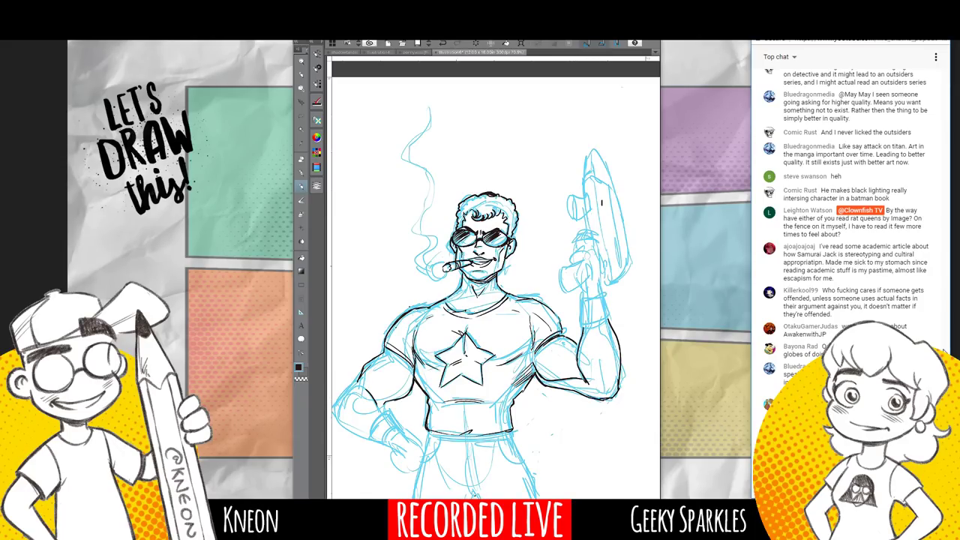
Ink the edges of the wristband on the raised gun arm, undoing and redrawing the first strokes.
mouse_move(589, 299)
mouse_down()
mouse_move(602, 296)
mouse_move(580, 313)
mouse_move(581, 329)
mouse_up()
drag(581, 330, 599, 328)
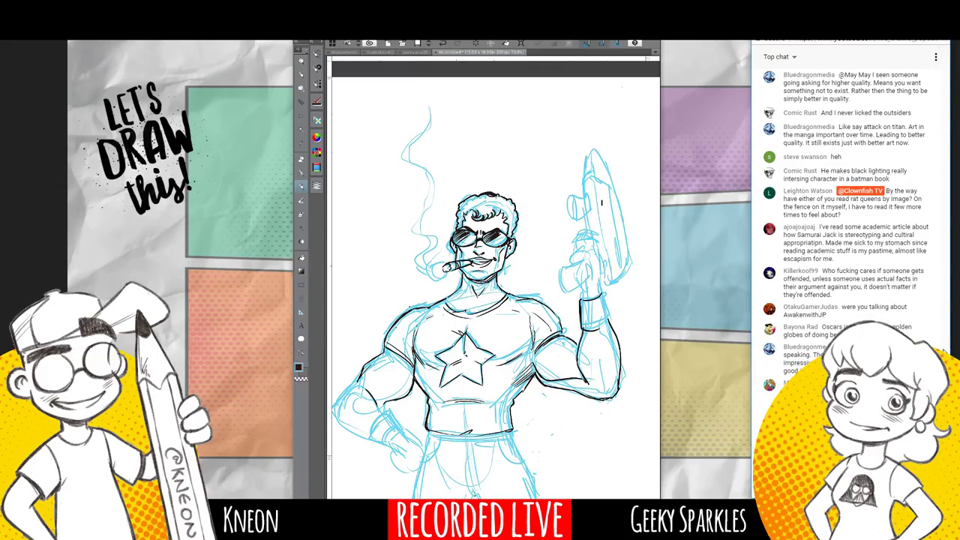
key(ctrl+z)
key(ctrl+z)
key(ctrl+z)
mouse_move(580, 303)
mouse_down()
mouse_move(580, 327)
mouse_move(602, 331)
mouse_up()
drag(607, 296, 606, 330)
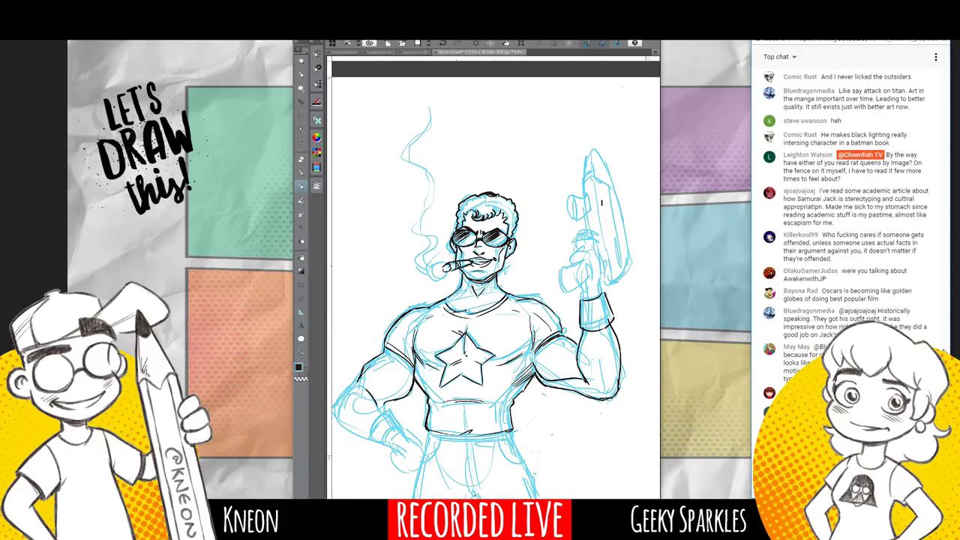
Ink the inner elbow and the start of the forearm on the arm resting on the hip, undoing stray strokes.
mouse_move(373, 386)
mouse_down()
mouse_move(359, 397)
mouse_move(396, 358)
mouse_up()
key(ctrl+z)
key(ctrl+z)
key(ctrl+z)
drag(368, 379, 366, 388)
key(e)
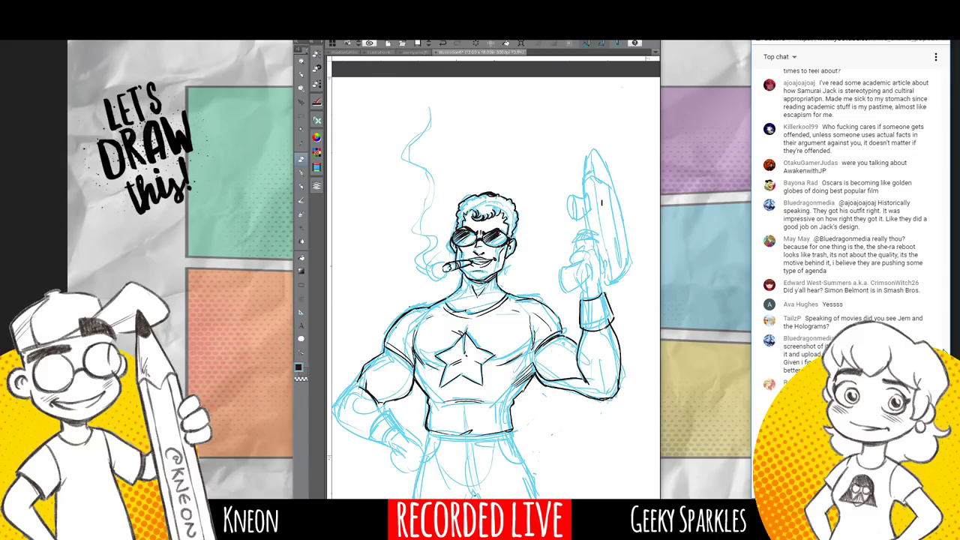
key(ctrl+z)
key(p)
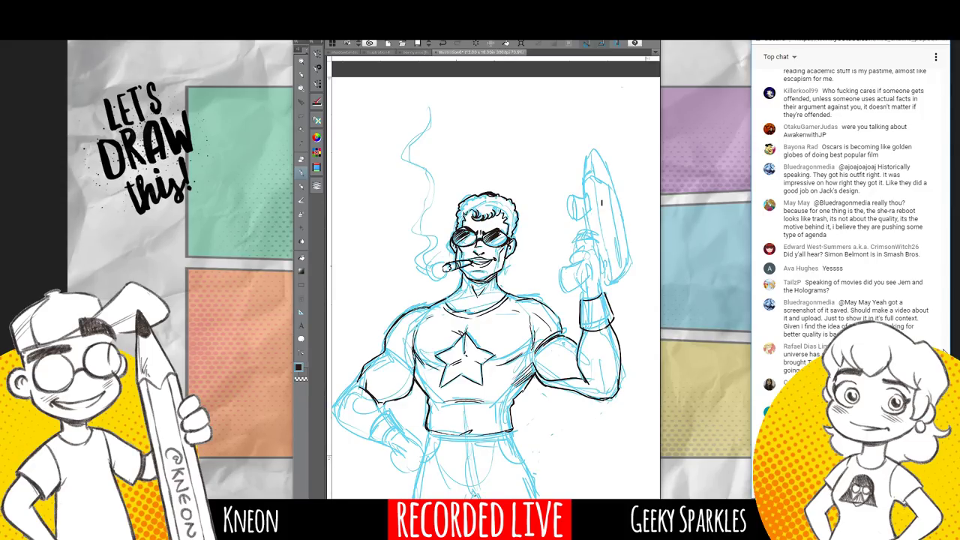
Try the alternative G-pen preset with test strokes on the blank canvas beside the smoke trail, and undo them.
key(Tab)
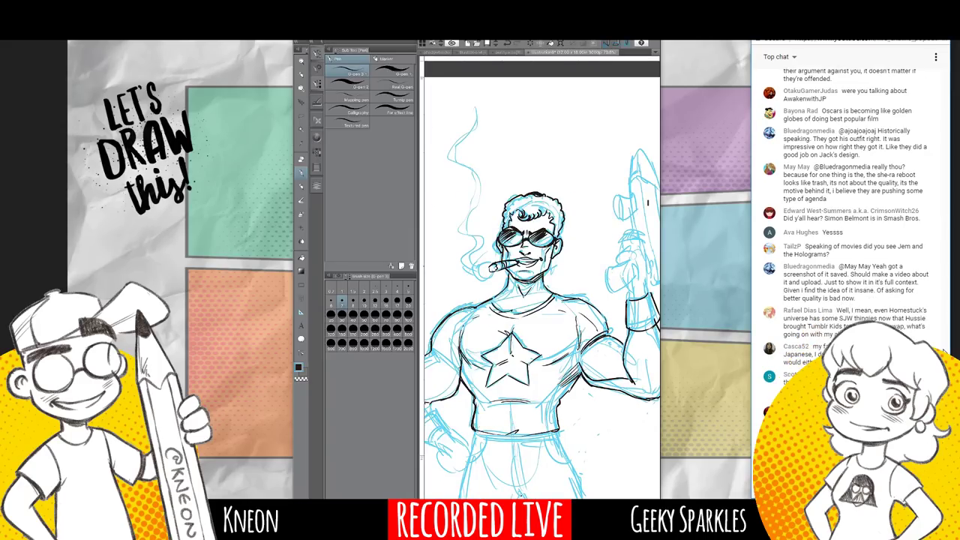
click(375, 301)
click(364, 302)
click(376, 300)
click(391, 71)
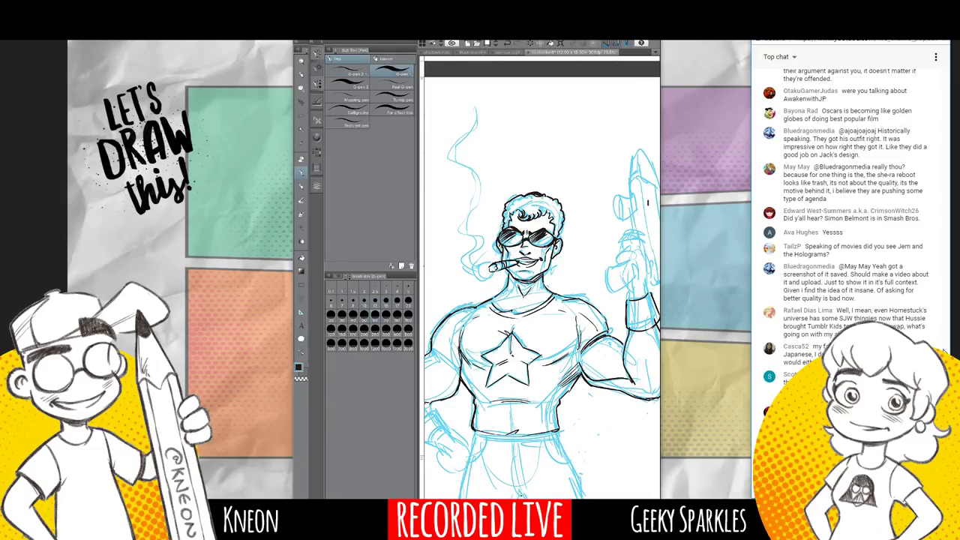
click(490, 170)
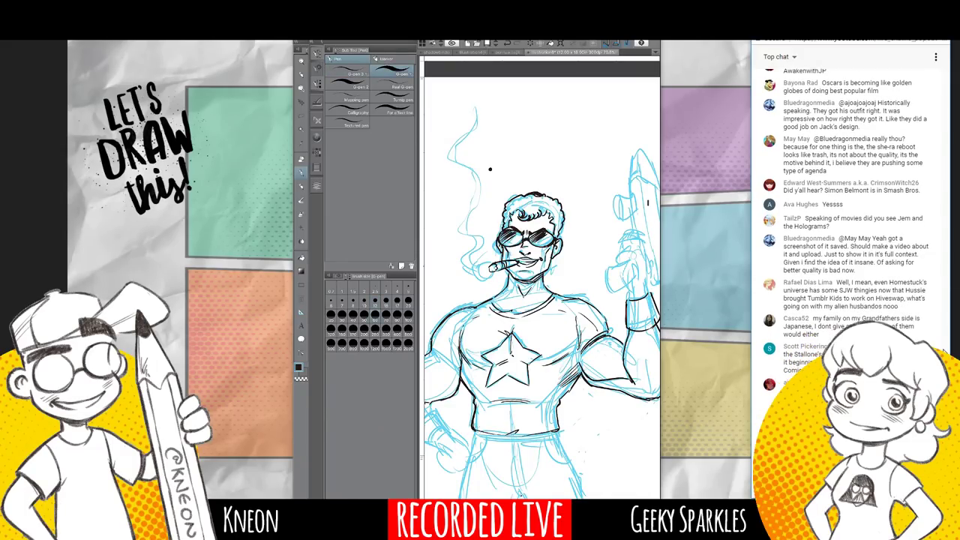
drag(498, 162, 492, 181)
drag(492, 180, 506, 164)
key(ctrl+z)
key(ctrl+z)
Return to the previous G-pen preset and set its brush size to 15.
click(347, 70)
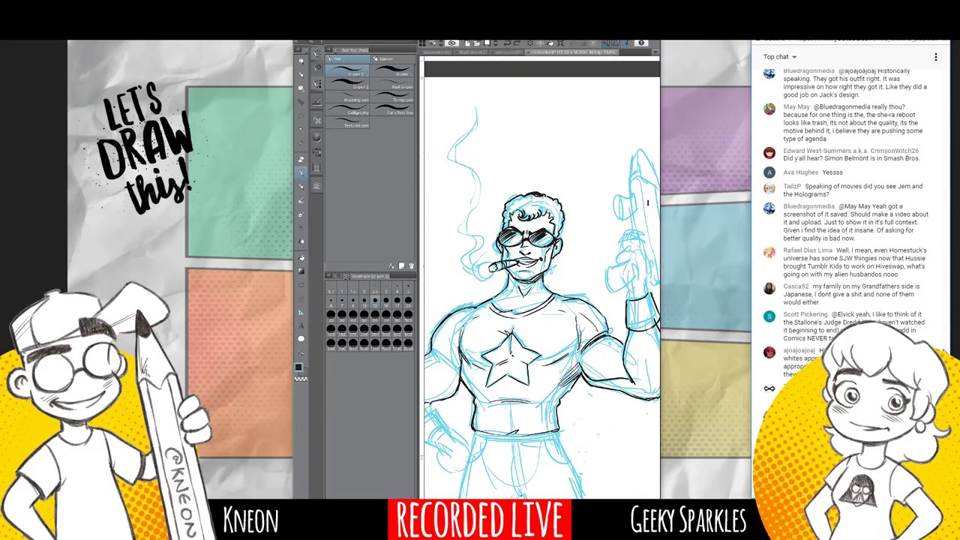
key(])
click(336, 276)
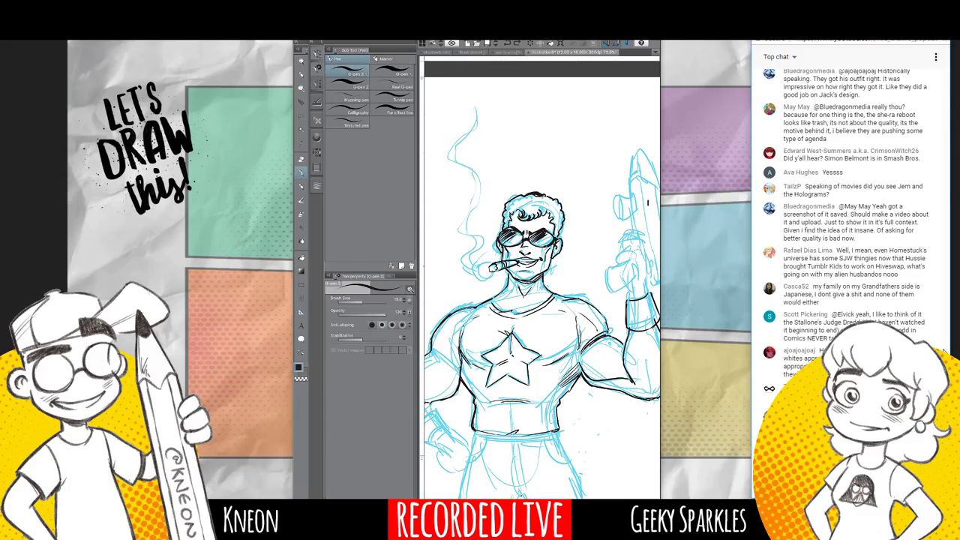
click(389, 276)
click(336, 276)
click(389, 276)
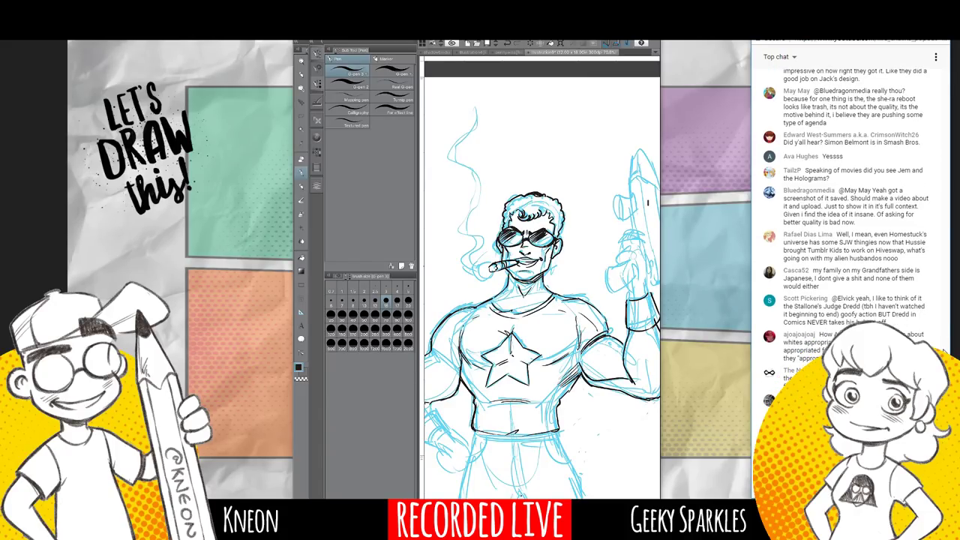
key(Tab)
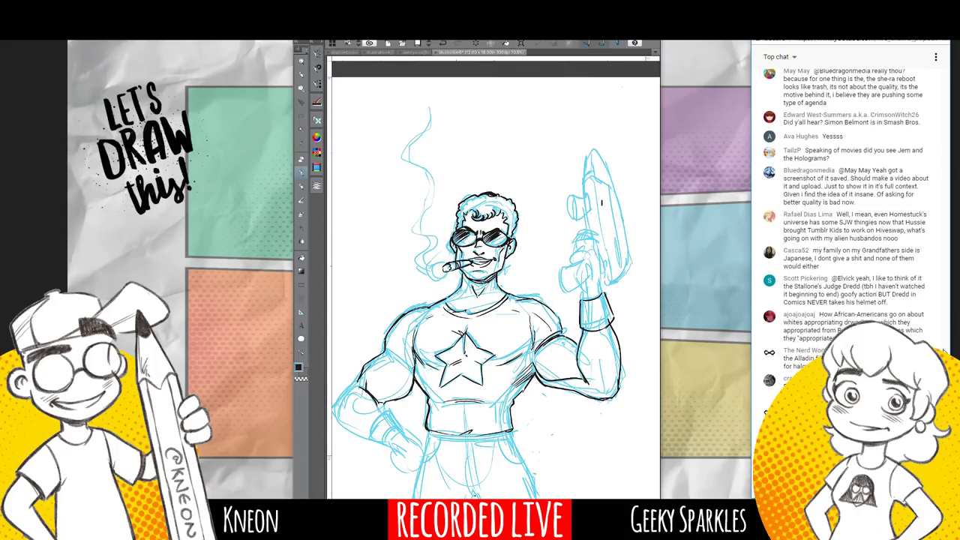
Ink the top of the biceps on the hip-side arm and strengthen the shading along the torso's sides.
drag(384, 351, 412, 368)
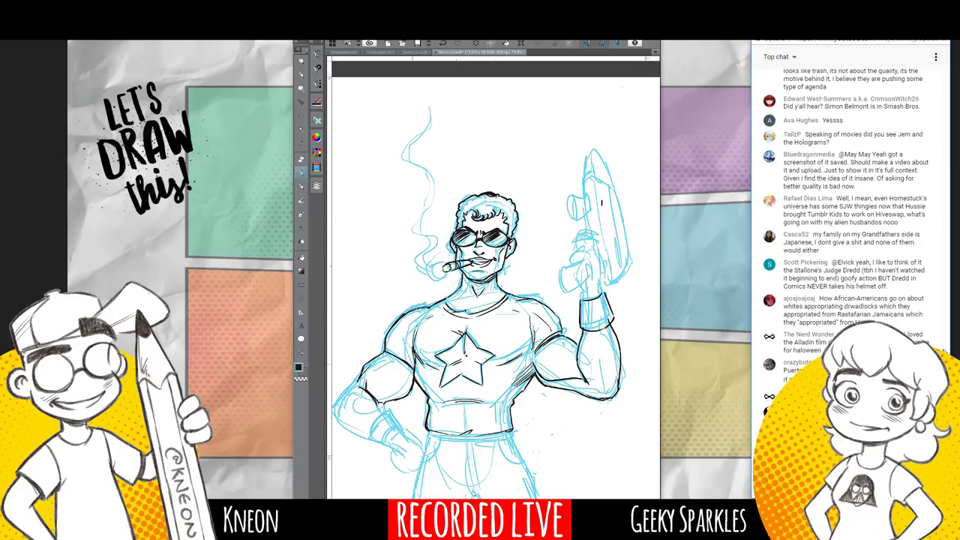
drag(416, 333, 413, 351)
mouse_move(525, 353)
mouse_down()
mouse_move(509, 363)
mouse_move(530, 363)
mouse_move(516, 396)
mouse_up()
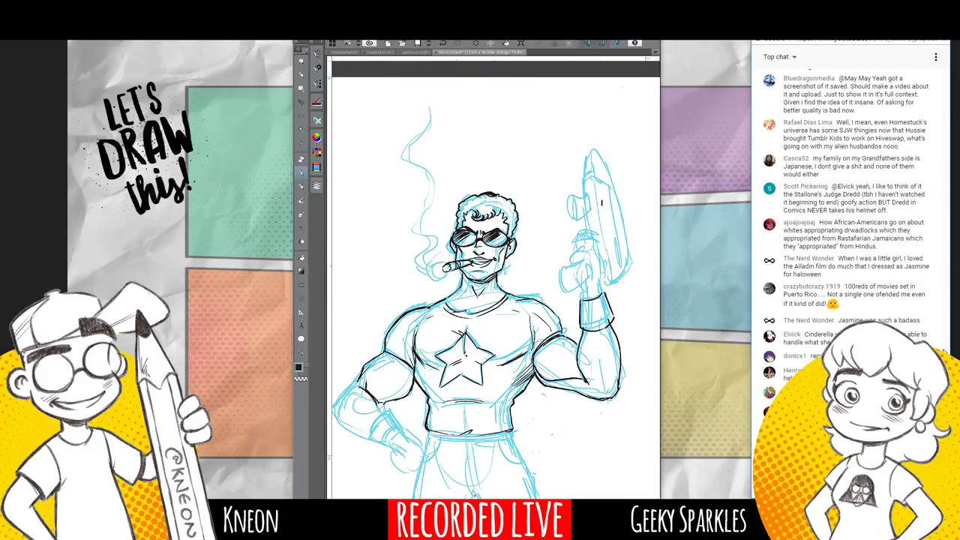
Ink the trapezius line beside the neck and the shoulder contour of the raised gun arm.
key(p)
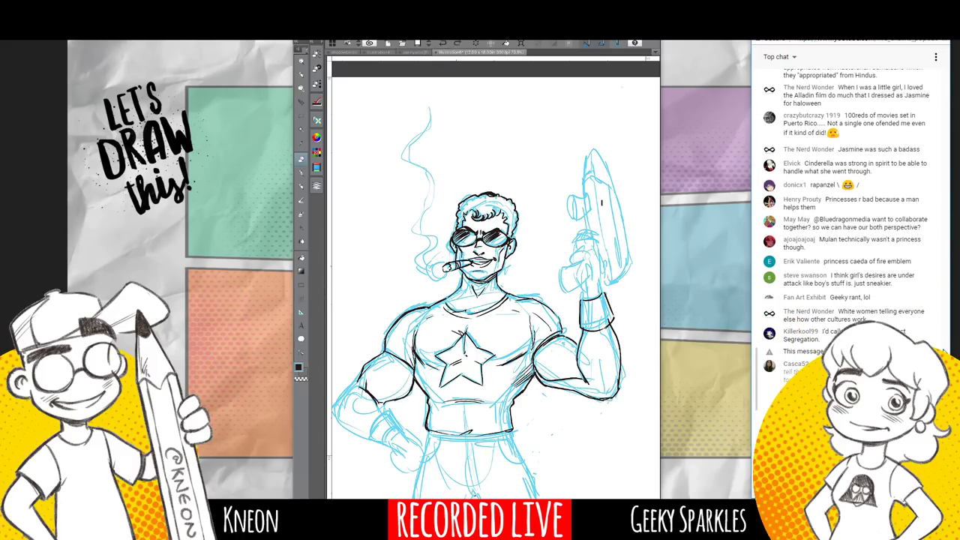
key(p)
drag(446, 298, 460, 288)
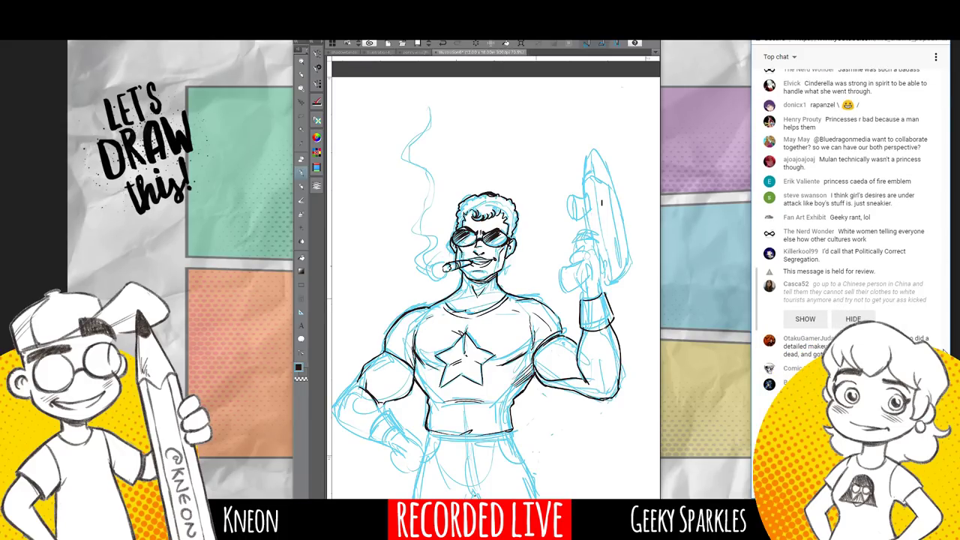
drag(534, 299, 562, 323)
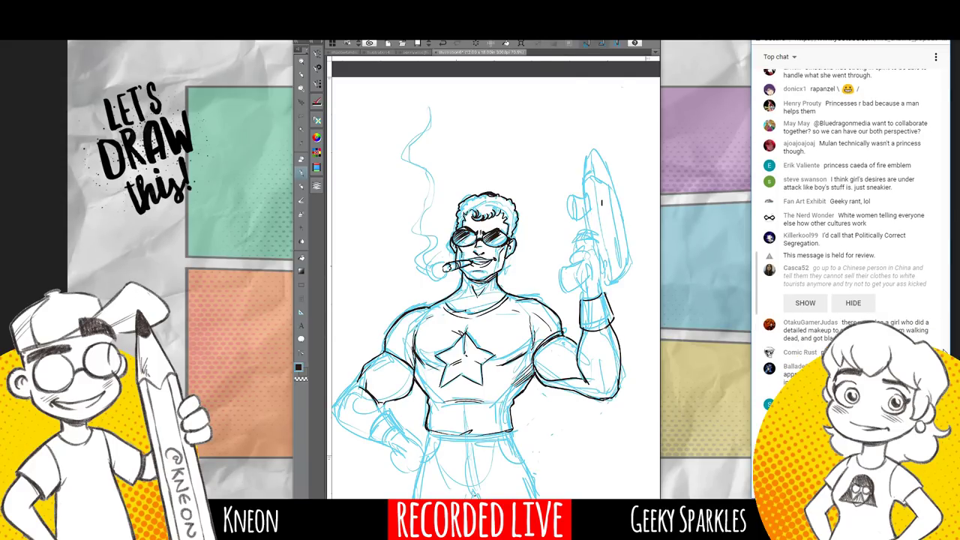
Ink the outer forearm edge of the hip-side arm and add shading at the gun arm's elbow.
drag(342, 399, 338, 417)
drag(607, 379, 604, 393)
key(e)
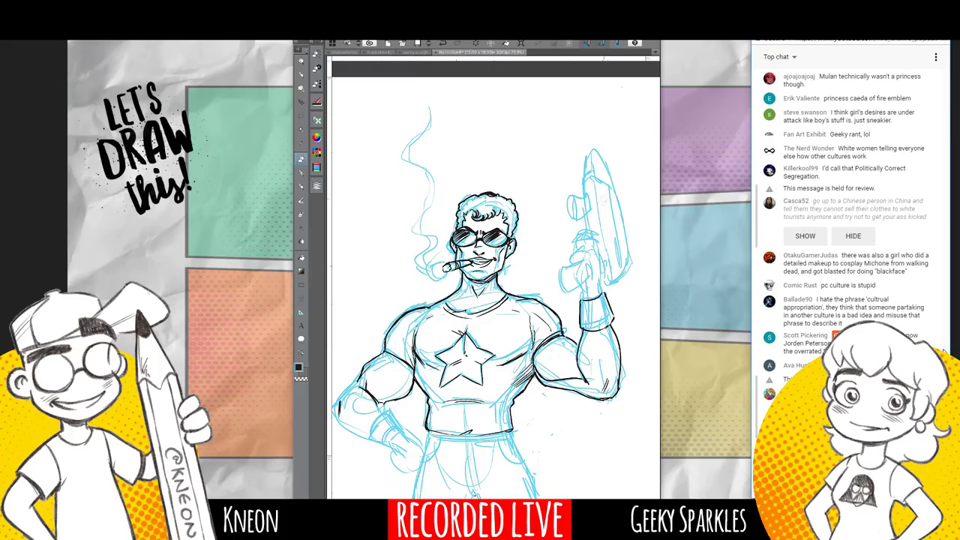
Ink the fist gripping the gun handle and fill the first section of the hair with solid black.
key(p)
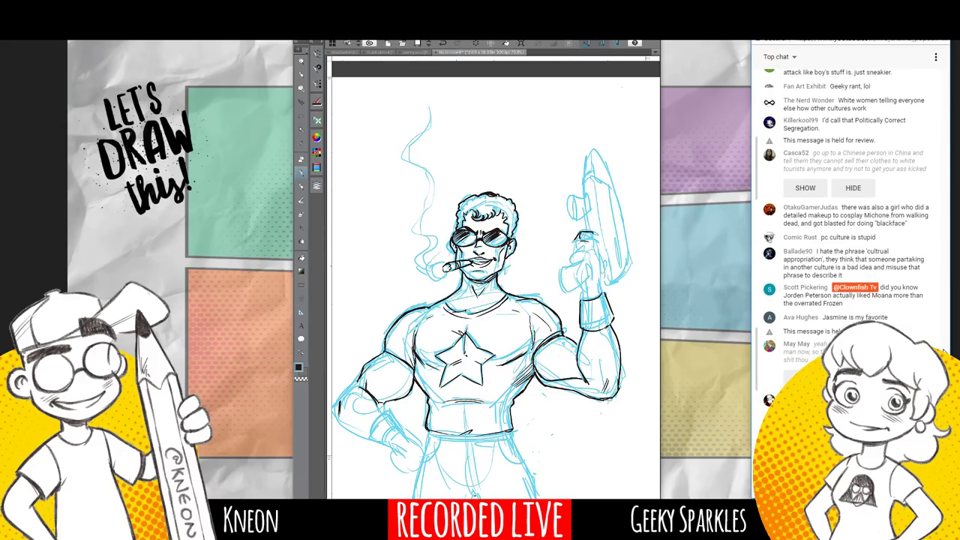
drag(597, 233, 601, 292)
drag(573, 250, 592, 251)
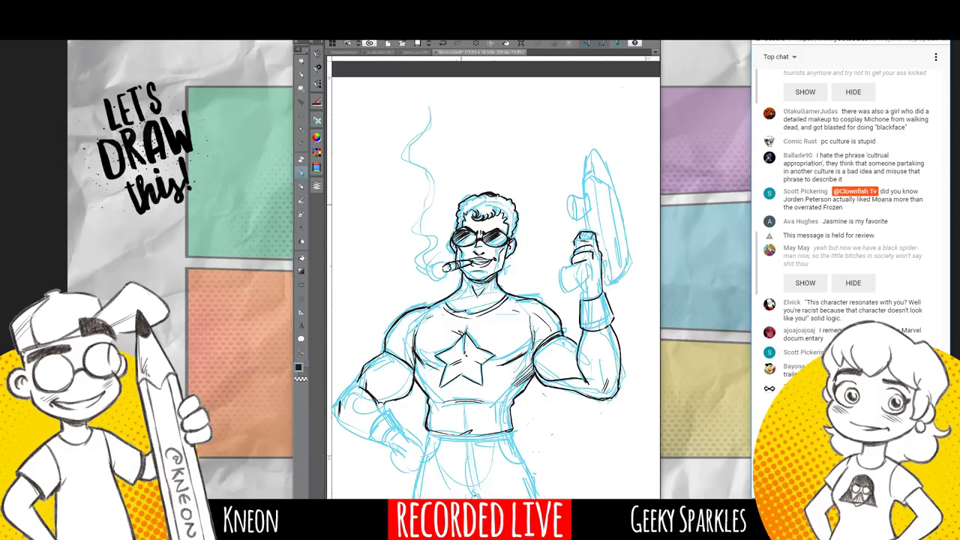
mouse_move(460, 207)
mouse_down()
mouse_move(483, 198)
mouse_move(474, 206)
mouse_up()
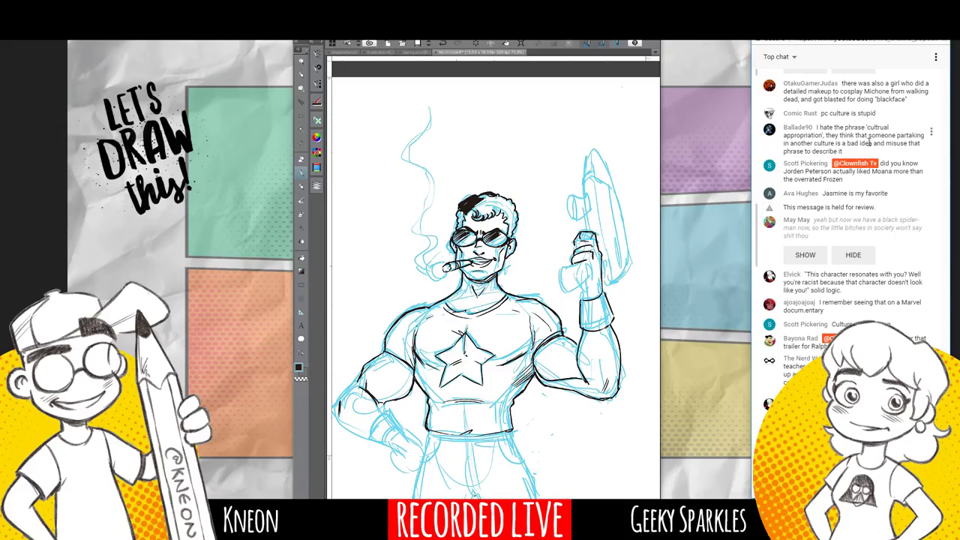
Show the two live chat messages that are held for review.
drag(869, 143, 843, 152)
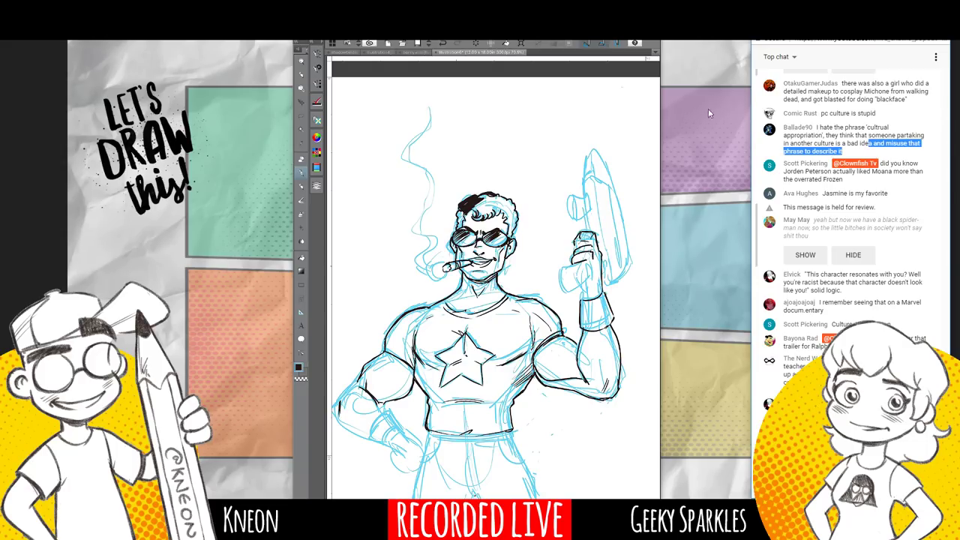
click(804, 254)
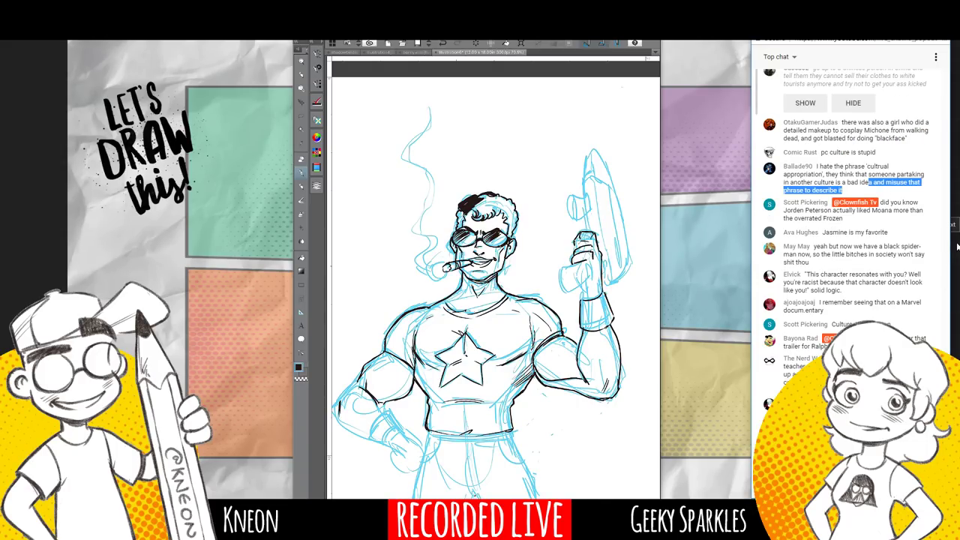
click(799, 109)
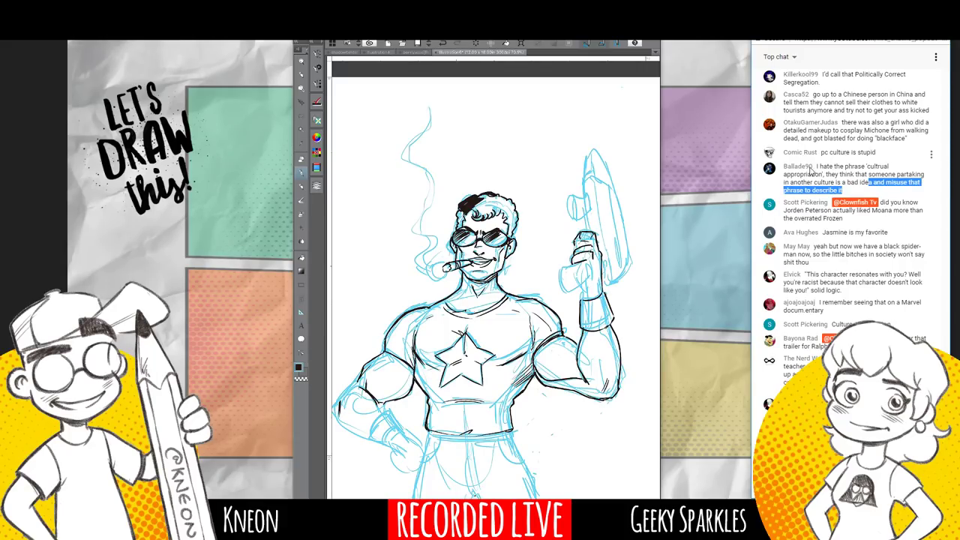
click(851, 171)
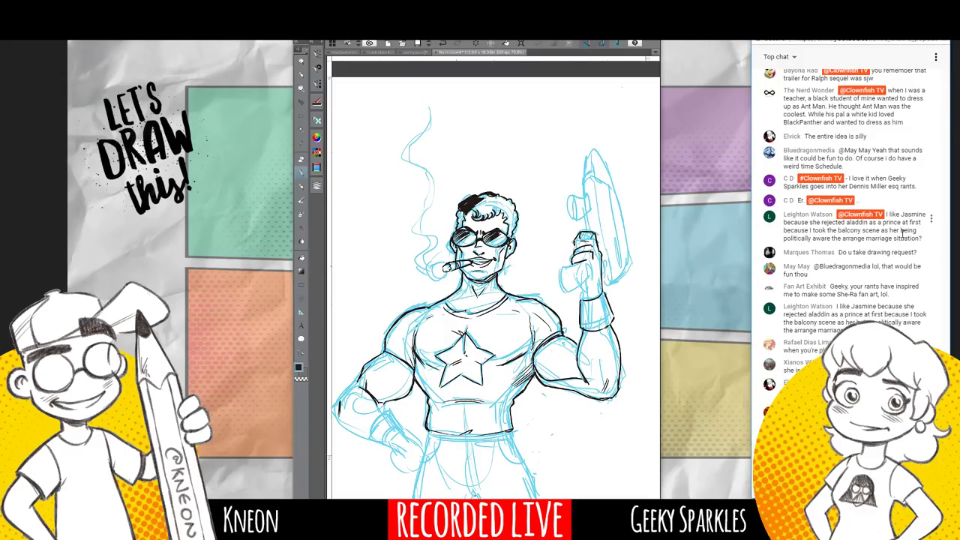
Fill the hair along the sides of the head with solid black.
key(p)
key(p)
key(p)
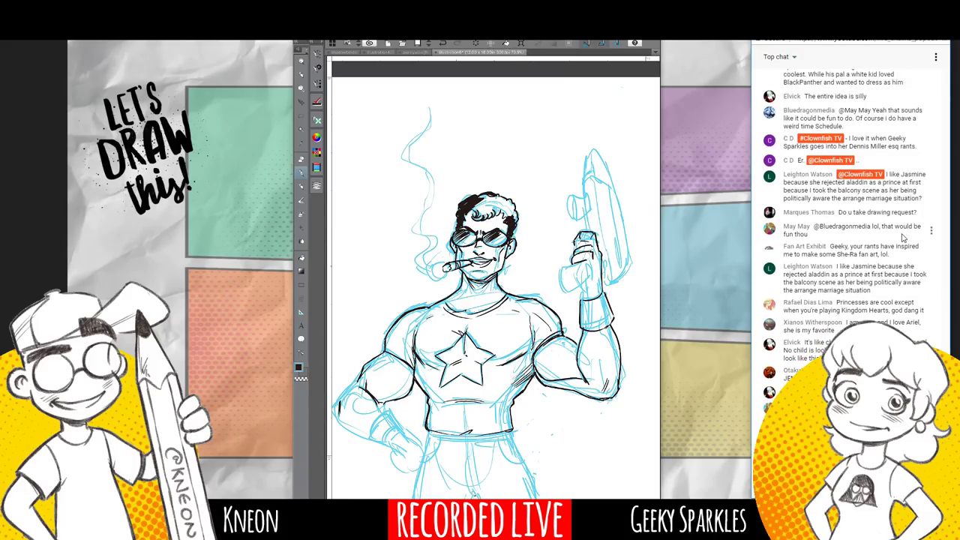
Try to ink the fly line of the trousers below the waist.
key(ctrl+minus)
scroll(493, 288, down, 3)
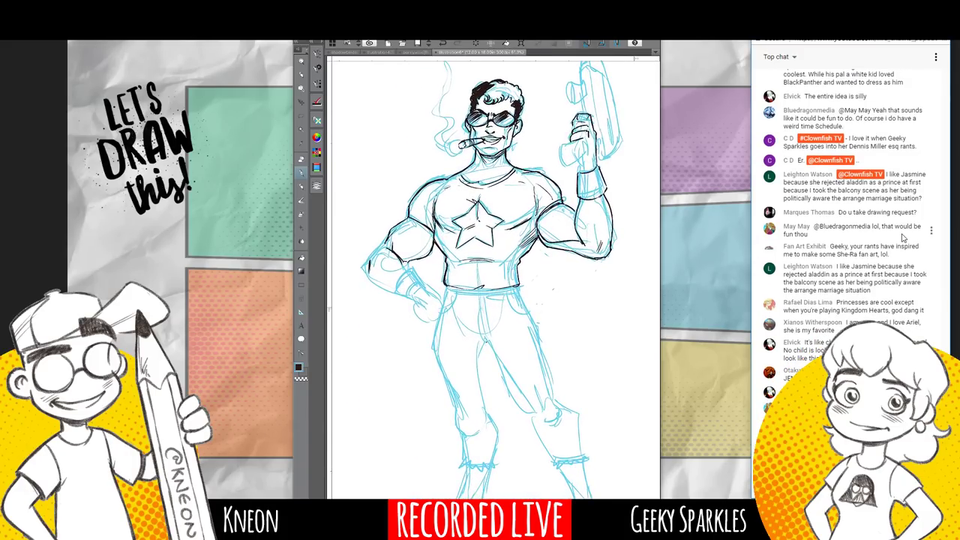
drag(479, 292, 483, 329)
drag(484, 311, 485, 334)
drag(483, 291, 483, 311)
key(ctrl+z)
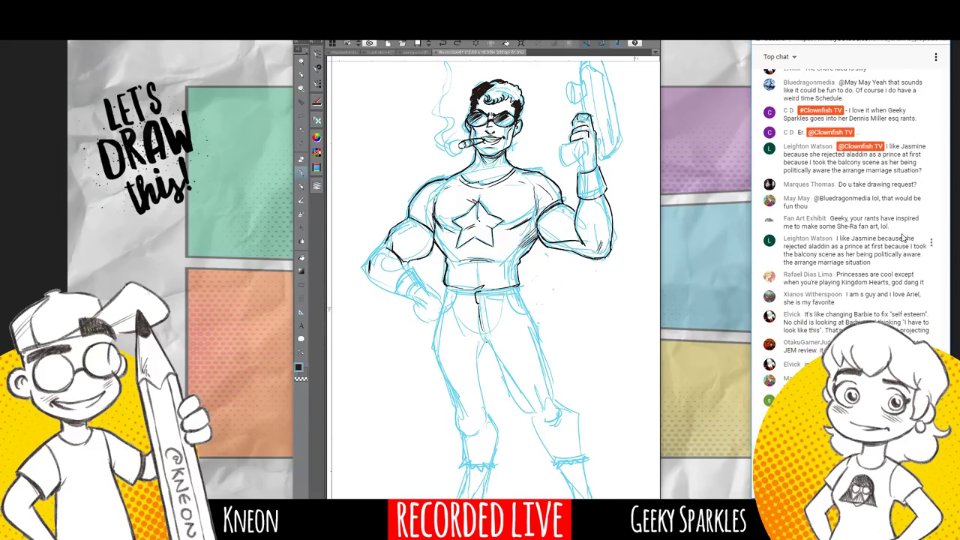
Erase the inked line across the waist and ink a belt in its place.
key(e)
mouse_move(446, 287)
mouse_down()
mouse_move(523, 285)
mouse_move(477, 306)
mouse_up()
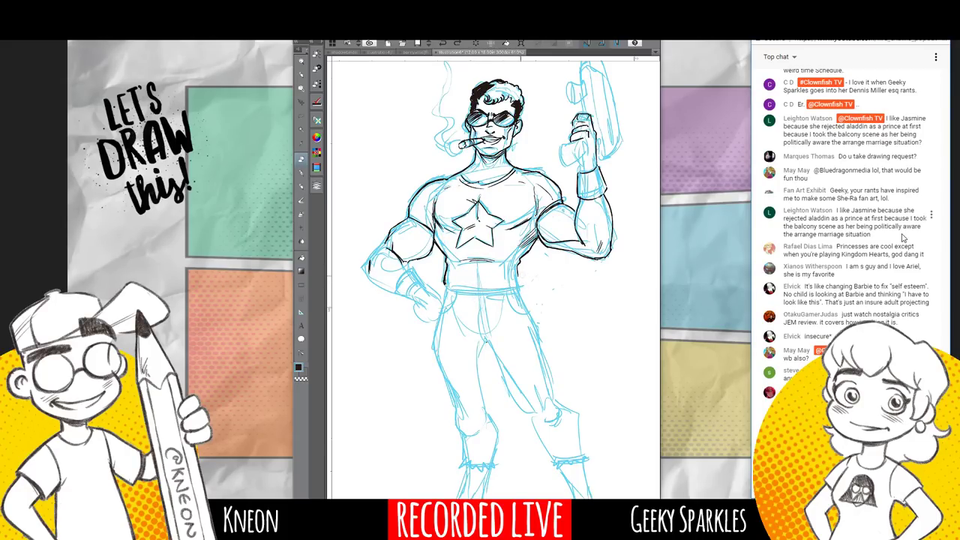
key(p)
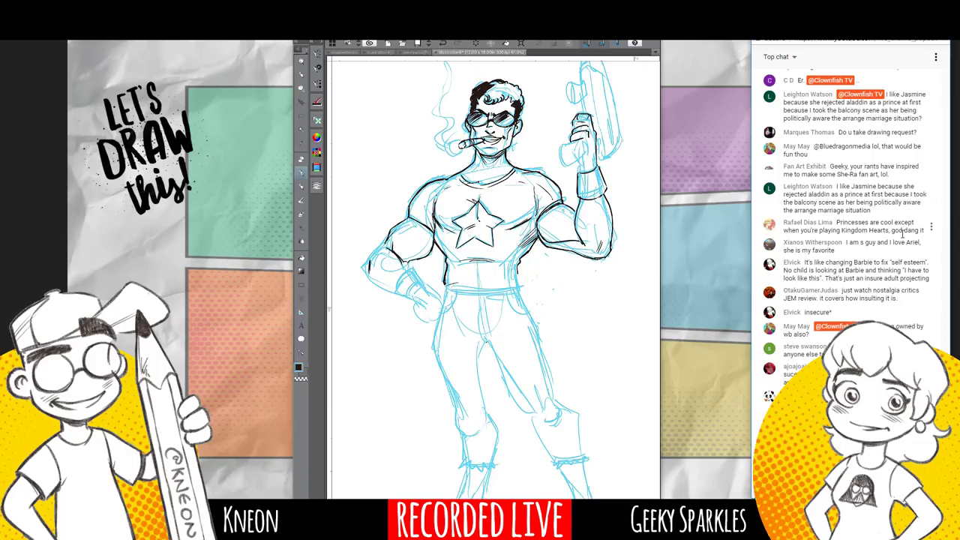
mouse_move(445, 285)
mouse_down()
mouse_move(517, 275)
mouse_move(519, 288)
mouse_up()
mouse_move(441, 285)
mouse_down()
mouse_move(443, 297)
mouse_move(516, 291)
mouse_up()
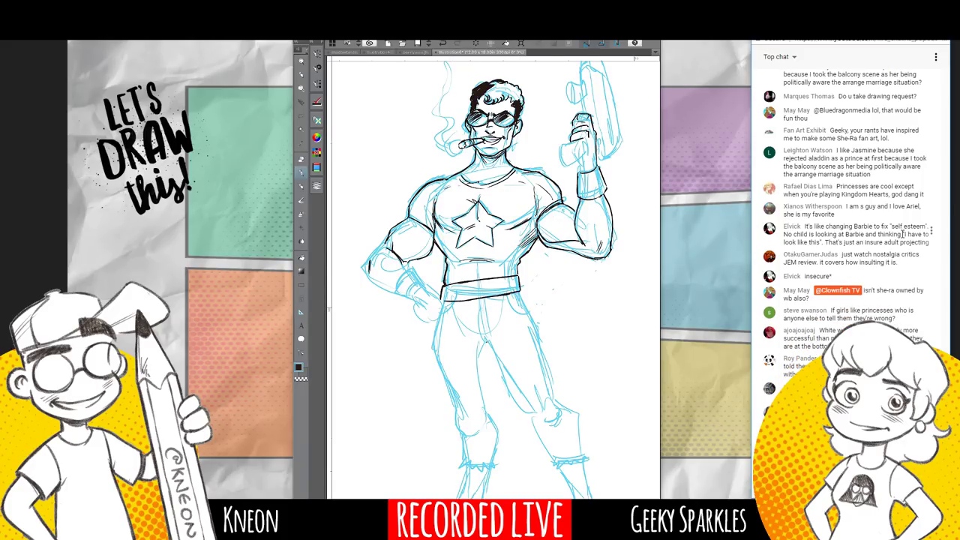
Ink a slanted gun belt across the hips with a holster outline at the outer thigh, and erase stray marks.
mouse_move(455, 302)
mouse_down()
mouse_move(525, 320)
mouse_move(500, 307)
mouse_move(525, 309)
mouse_move(530, 319)
mouse_up()
mouse_move(528, 307)
mouse_down()
mouse_move(541, 303)
mouse_move(537, 331)
mouse_move(552, 327)
mouse_move(559, 366)
mouse_move(559, 344)
mouse_up()
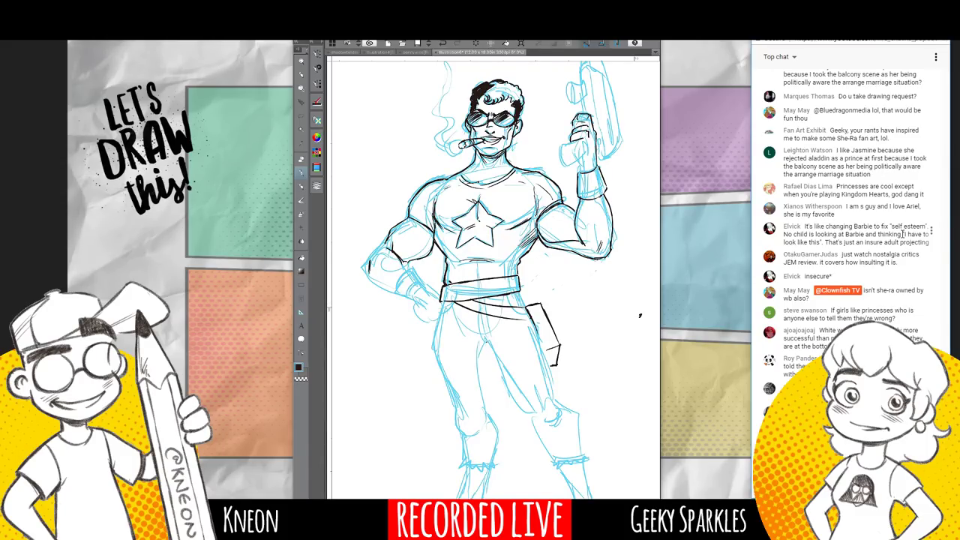
drag(520, 280, 522, 292)
key(e)
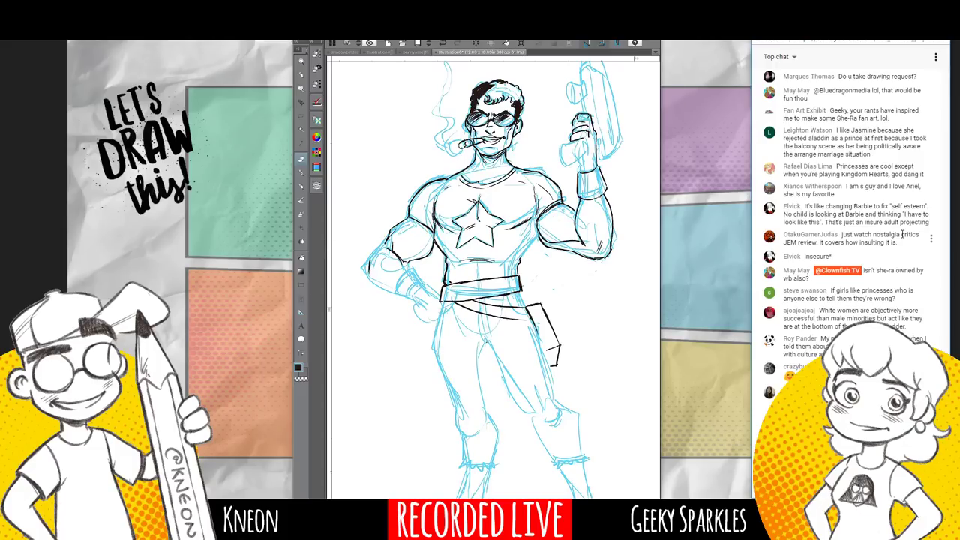
key(p)
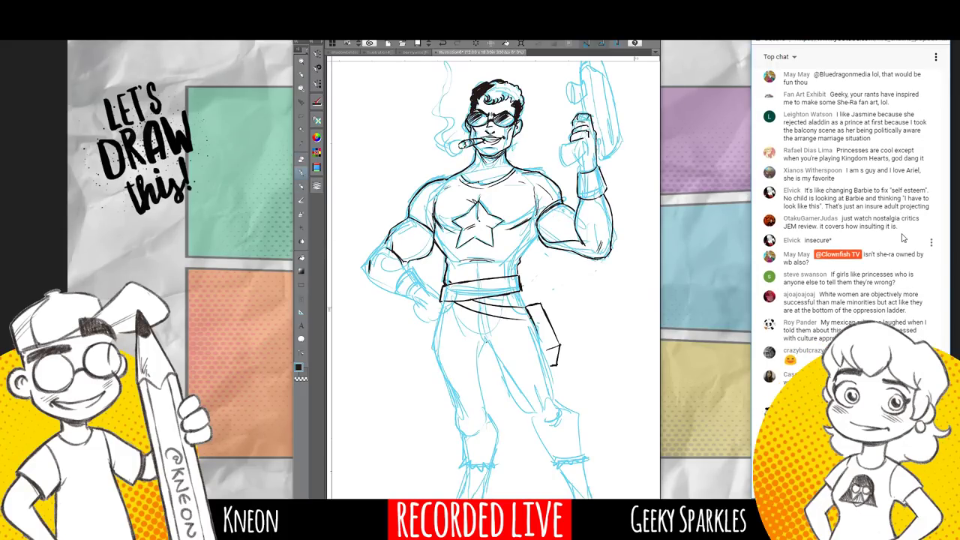
Touch up the torso's side contour and fill the top of the hair with solid black.
drag(533, 244, 521, 257)
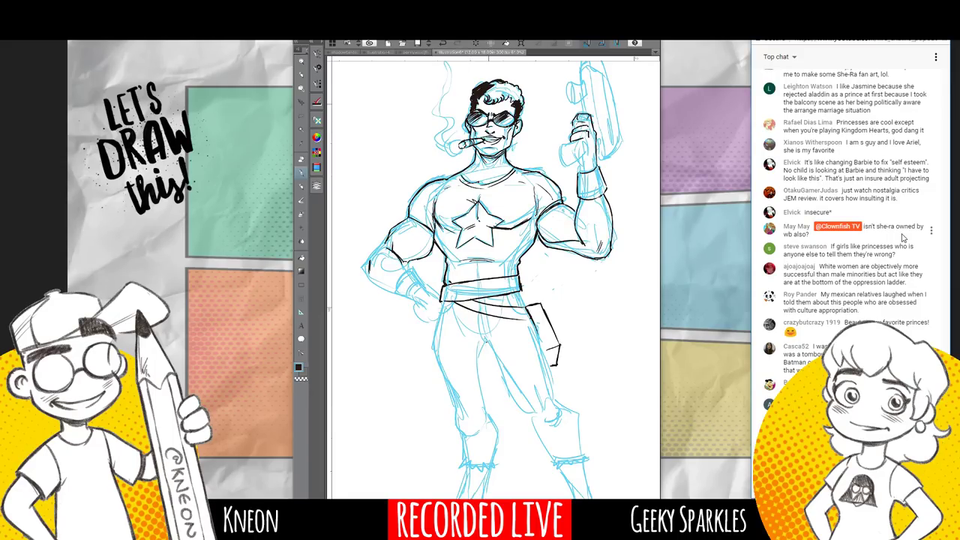
mouse_move(489, 84)
mouse_down()
mouse_move(497, 99)
mouse_move(499, 85)
mouse_move(499, 100)
mouse_move(510, 97)
mouse_up()
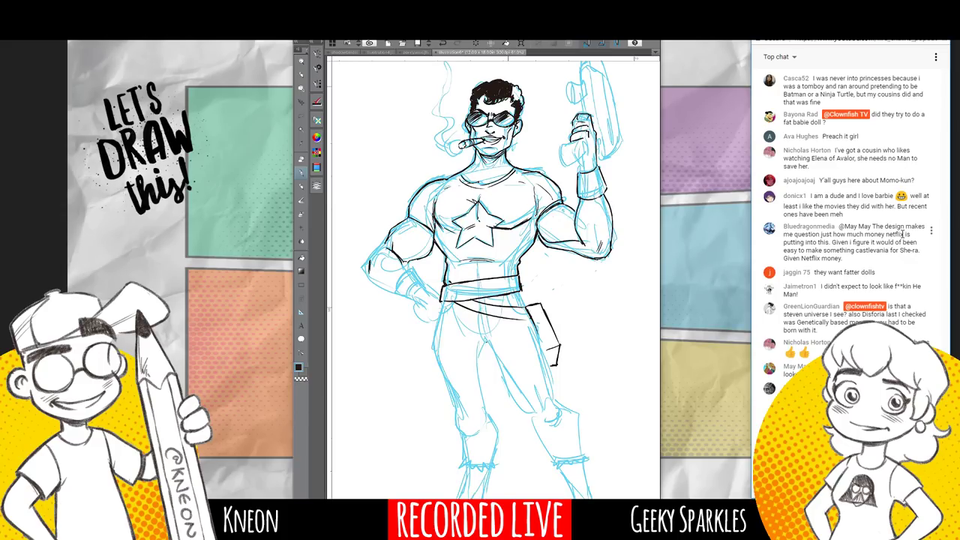
Ink the hair at the side of the head and clean up the linework.
drag(514, 87, 518, 98)
drag(521, 89, 520, 102)
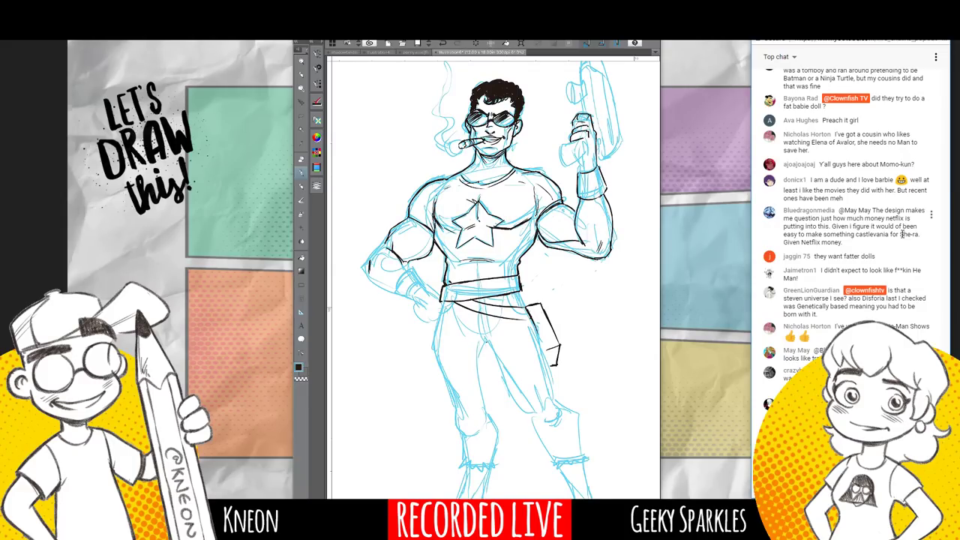
key(e)
key(p)
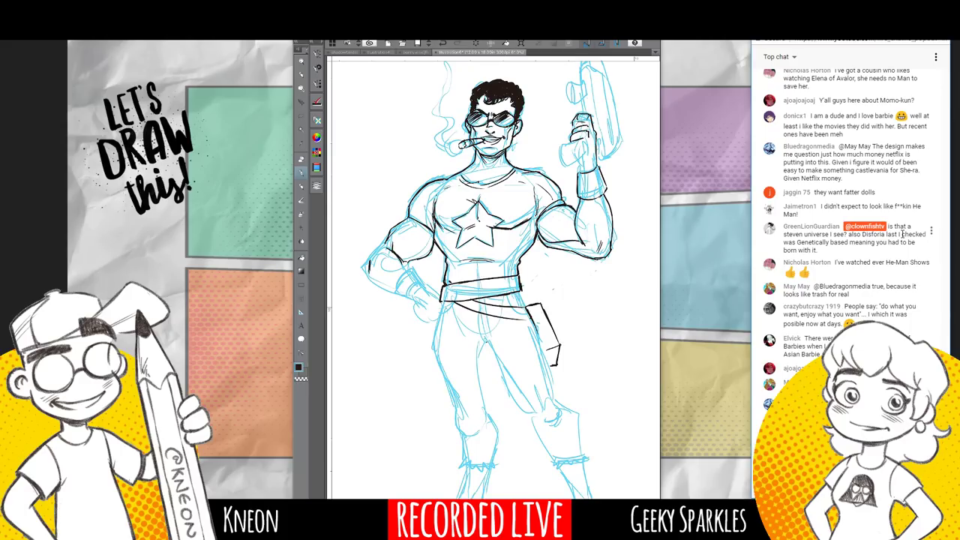
Ink the raised wristband and the pistol grip, plus the forearm and wristband of the arm resting on the hip.
drag(591, 199, 604, 195)
mouse_move(571, 126)
mouse_down()
mouse_move(580, 122)
mouse_move(562, 158)
mouse_move(569, 167)
mouse_move(583, 142)
mouse_move(577, 158)
mouse_up()
mouse_move(364, 268)
mouse_down()
mouse_move(390, 290)
mouse_move(378, 247)
mouse_move(385, 241)
mouse_move(403, 291)
mouse_move(420, 279)
mouse_move(397, 296)
mouse_move(409, 300)
mouse_up()
drag(413, 288, 419, 298)
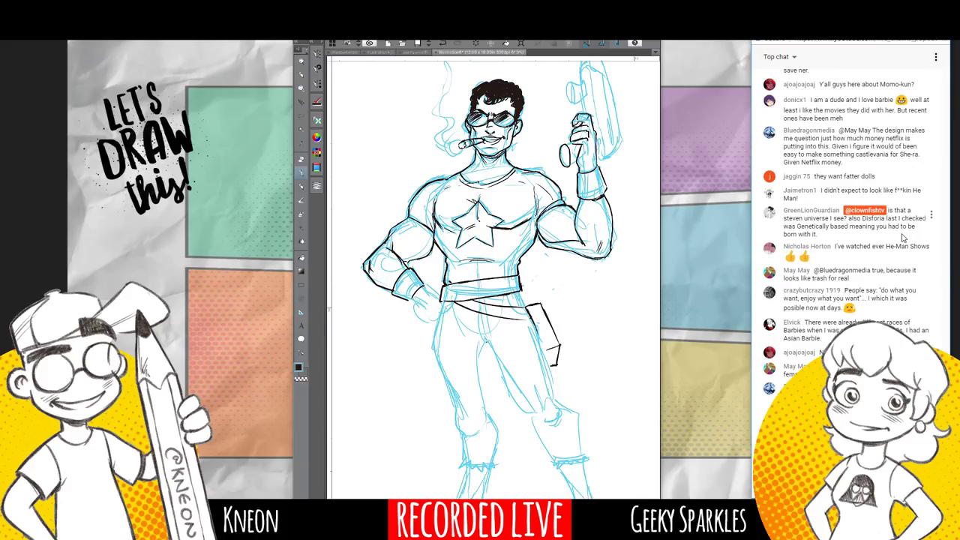
Ink a round buckle and rivet holes on the belt, and add small shading lines to the abdomen, chin and bent forearm.
drag(459, 260, 479, 252)
drag(495, 156, 504, 150)
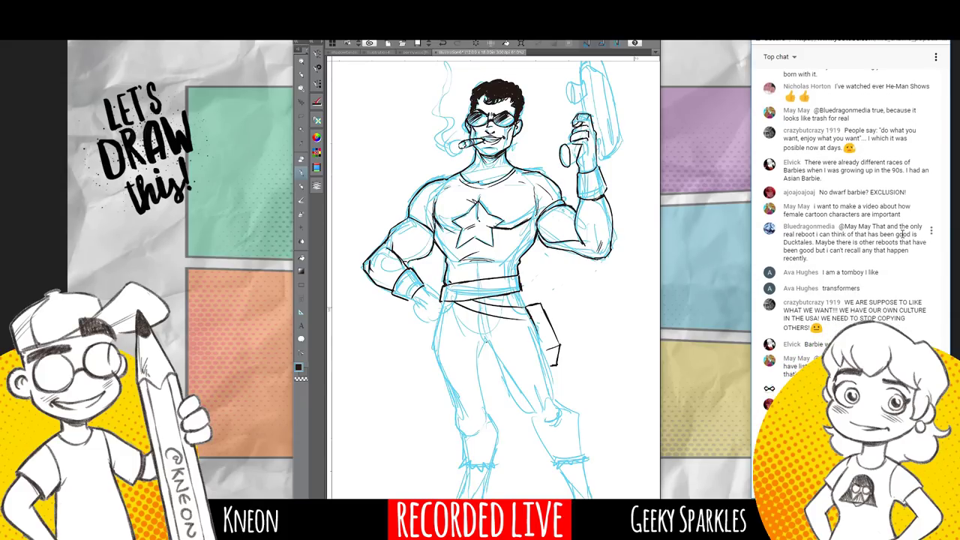
key(p)
key(p)
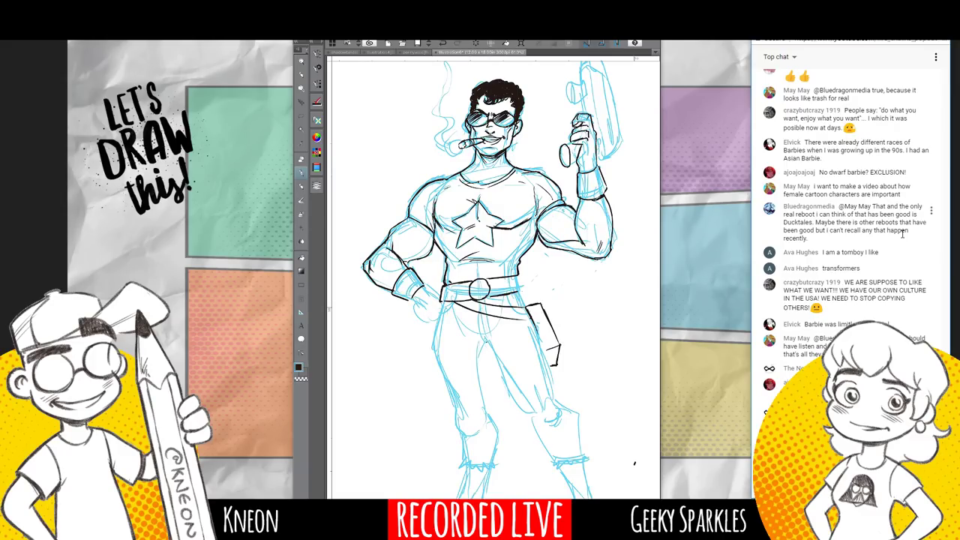
mouse_move(475, 286)
mouse_down()
mouse_move(489, 296)
mouse_move(518, 289)
mouse_up()
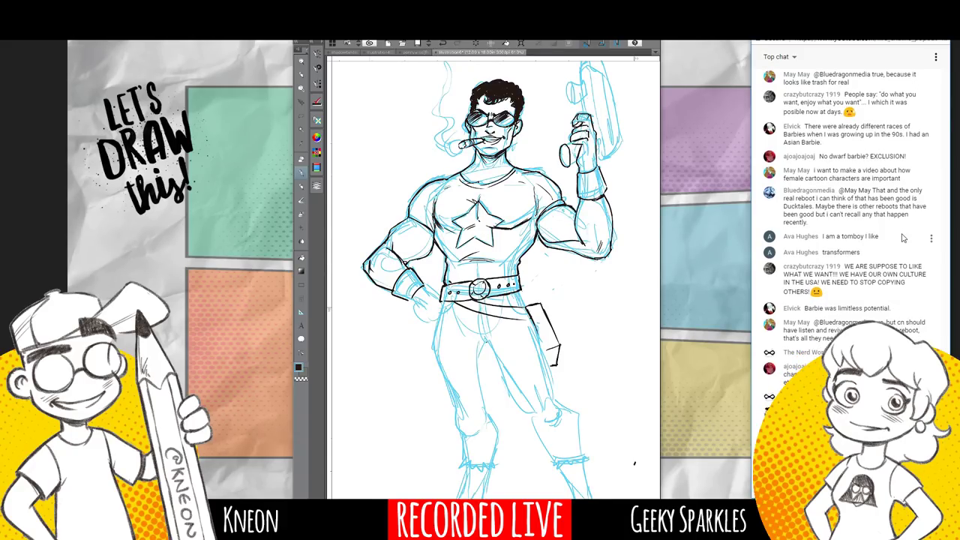
drag(371, 268, 395, 286)
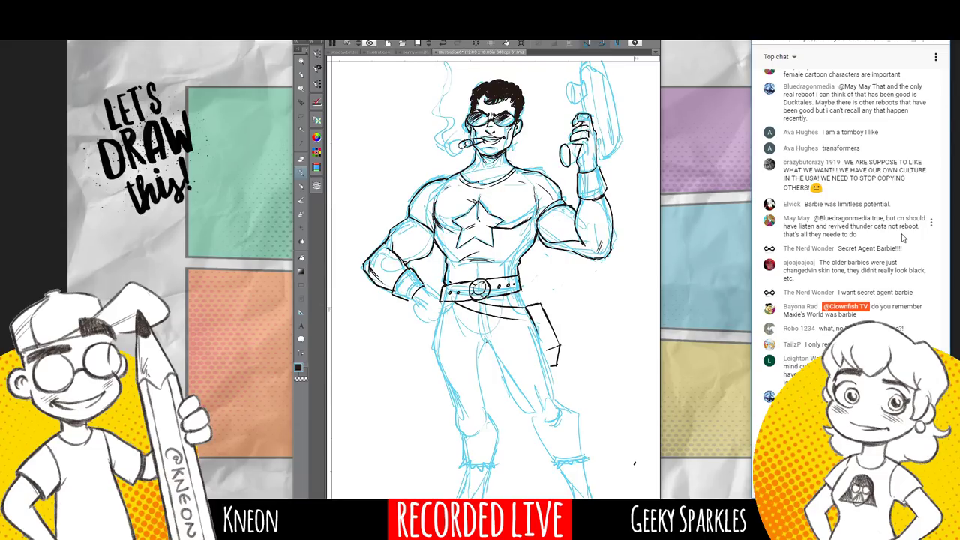
Ink the outer and inner contours of the thigh below the hand on the hip, and try out the trousers' fly line.
key(e)
key(p)
mouse_move(441, 307)
mouse_down()
mouse_move(450, 304)
mouse_move(437, 318)
mouse_move(433, 382)
mouse_move(463, 409)
mouse_up()
drag(480, 340, 486, 410)
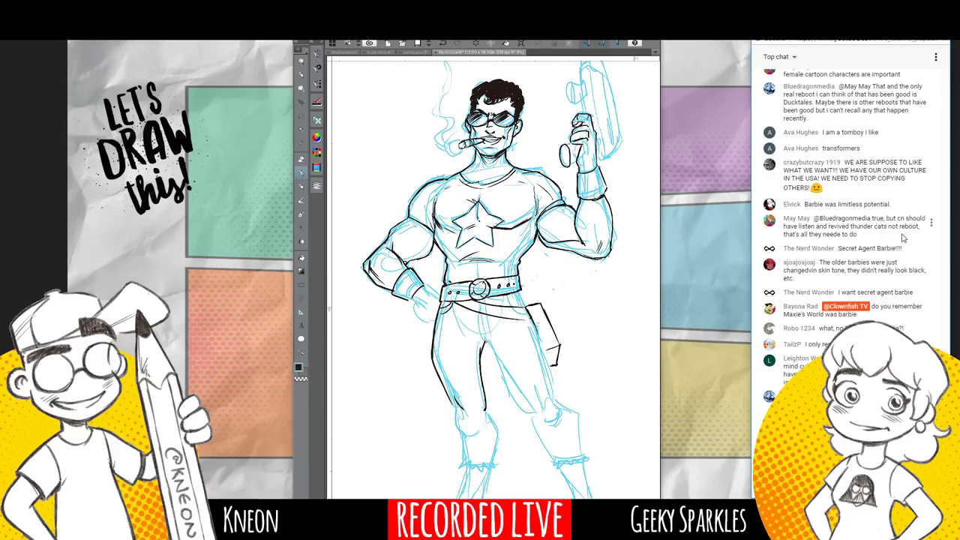
drag(482, 313, 477, 337)
key(ctrl+z)
key(ctrl+z)
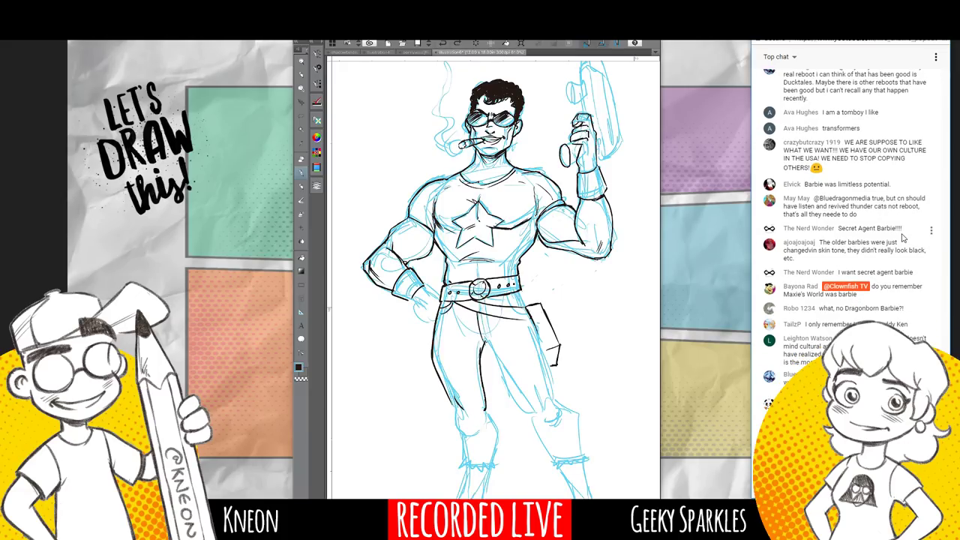
Erase and re-ink the upper outer thigh contour, and ink the crotch folds and the opposite leg's inner thigh.
key(e)
drag(442, 303, 434, 364)
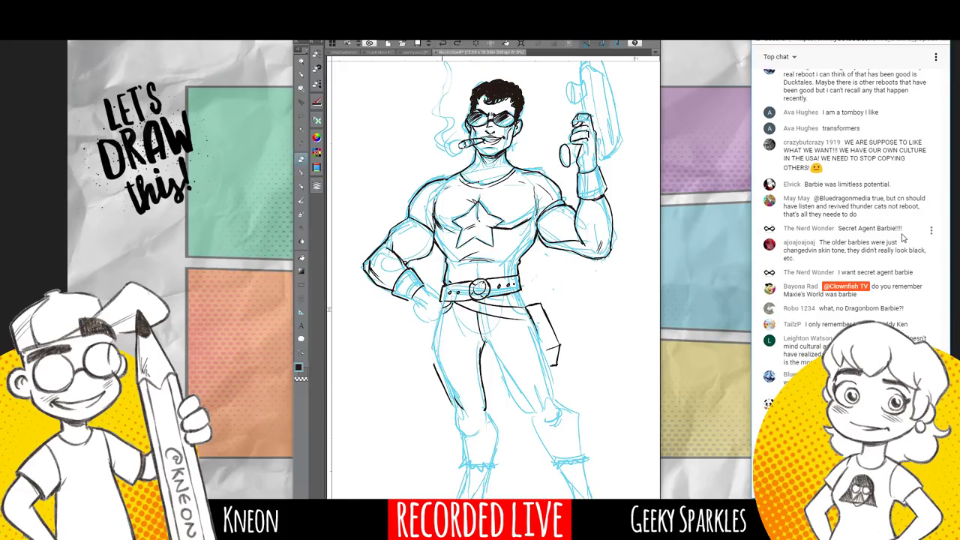
key(p)
drag(443, 301, 431, 360)
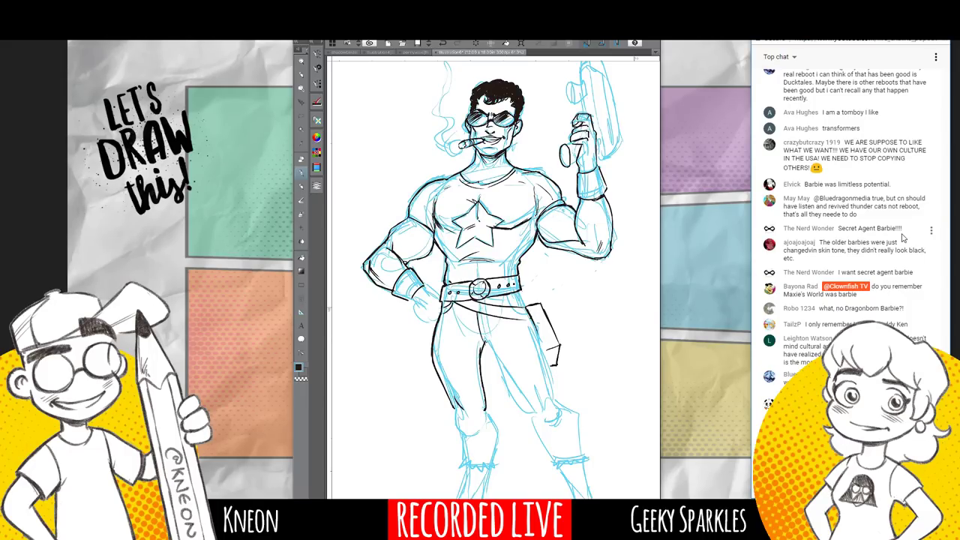
mouse_move(481, 313)
mouse_down()
mouse_move(459, 344)
mouse_move(488, 334)
mouse_up()
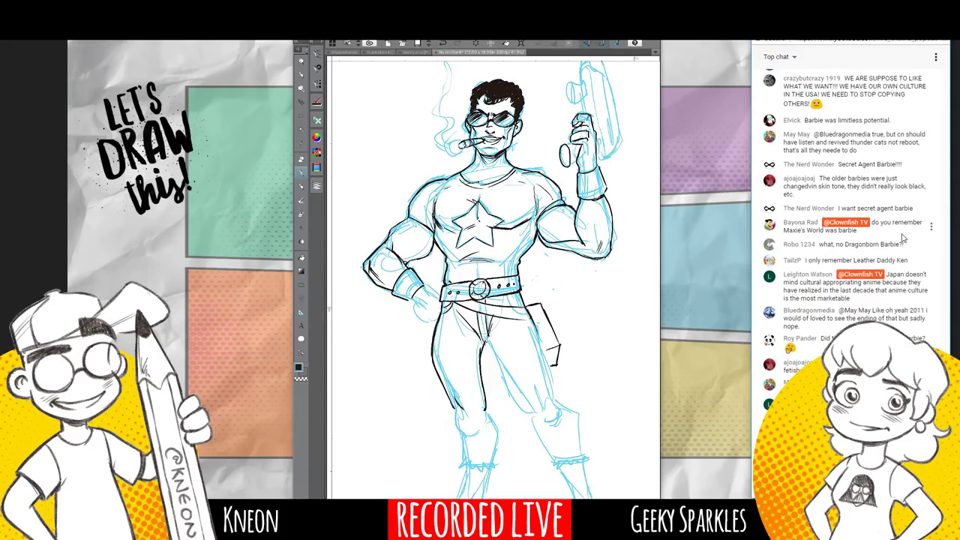
mouse_move(489, 339)
mouse_down()
mouse_move(515, 403)
mouse_move(542, 412)
mouse_up()
Erase the holster outline at the outer thigh and rework the lines of the gun belt across the hips.
key(e)
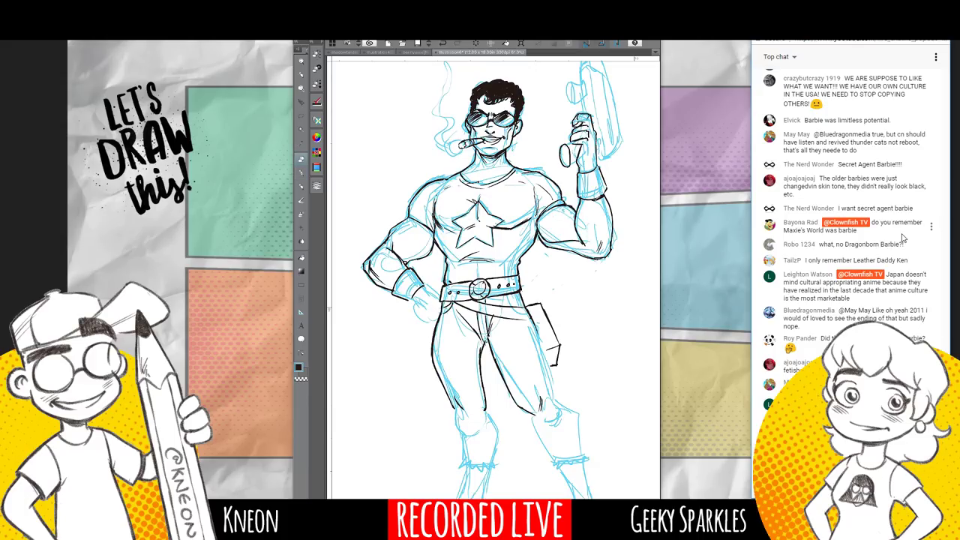
mouse_move(529, 306)
mouse_down()
mouse_move(534, 322)
mouse_move(541, 305)
mouse_move(555, 330)
mouse_up()
key(p)
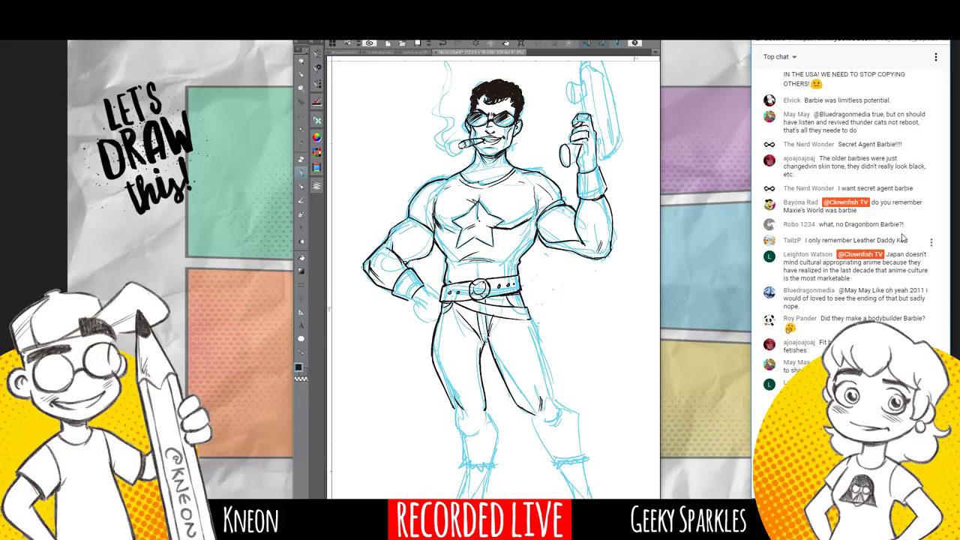
key(e)
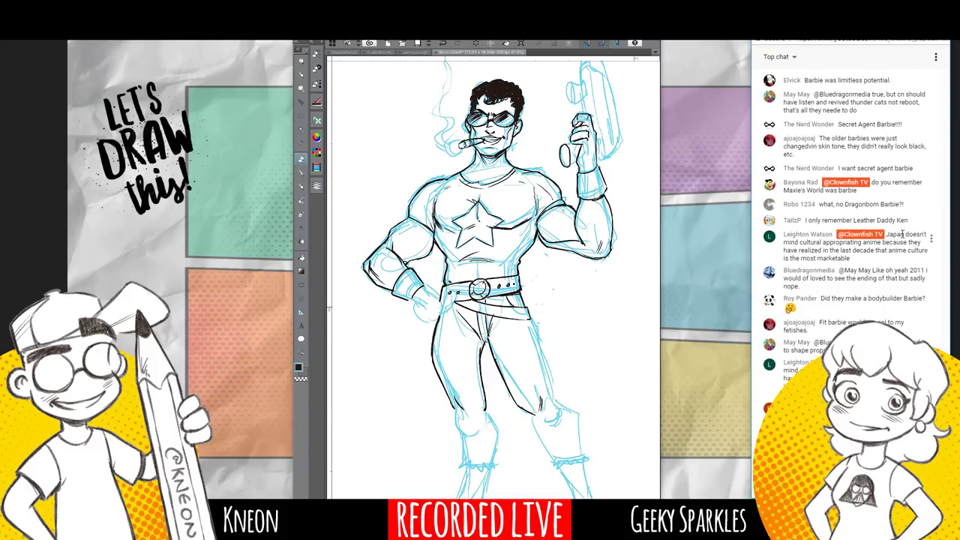
key(p)
drag(440, 305, 506, 296)
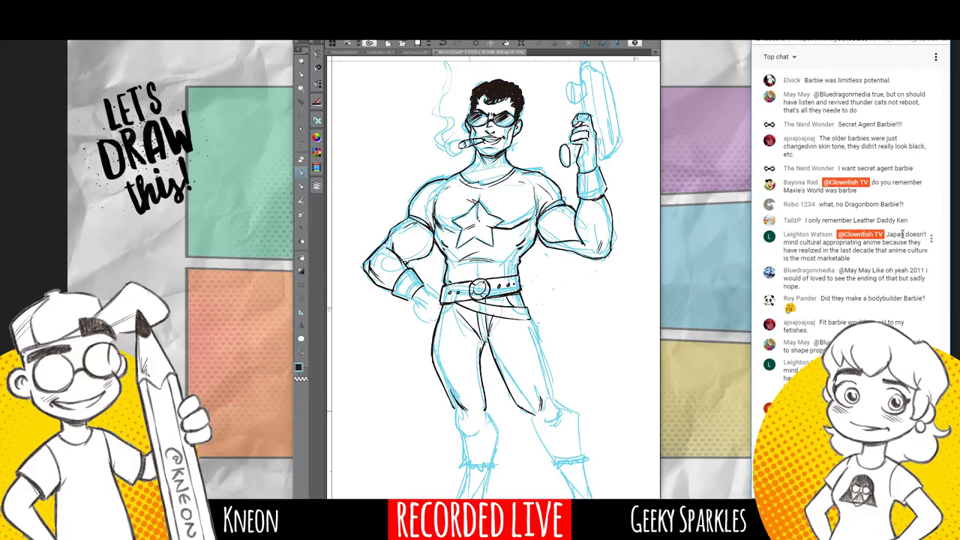
Ink the gun-side leg's outer contour down to a ragged trouser cuff, and redraw the end of the waist belt.
drag(531, 320, 558, 409)
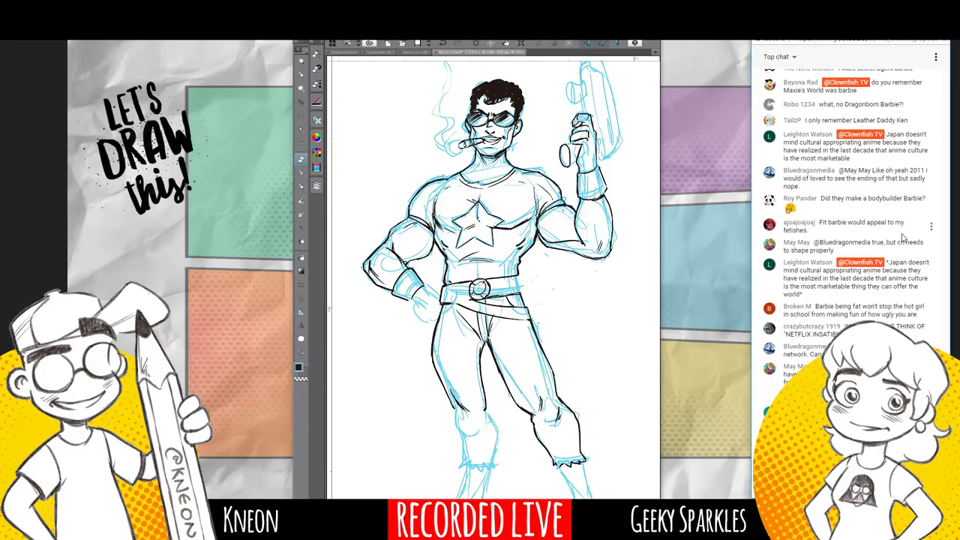
key(p)
drag(518, 276, 520, 291)
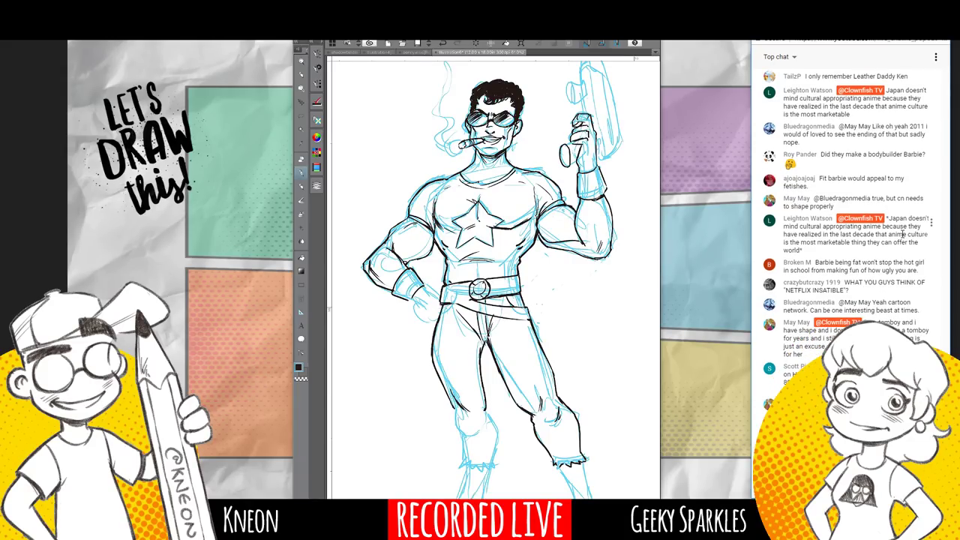
Ink a smaller holster hanging from the gun belt, and finish the other leg's knee, calf and ragged cuff.
mouse_move(454, 304)
mouse_down()
mouse_move(532, 288)
mouse_move(551, 351)
mouse_move(552, 323)
mouse_up()
drag(540, 290, 543, 303)
mouse_move(476, 335)
mouse_down()
mouse_move(479, 411)
mouse_move(458, 426)
mouse_move(497, 443)
mouse_move(464, 467)
mouse_move(496, 463)
mouse_up()
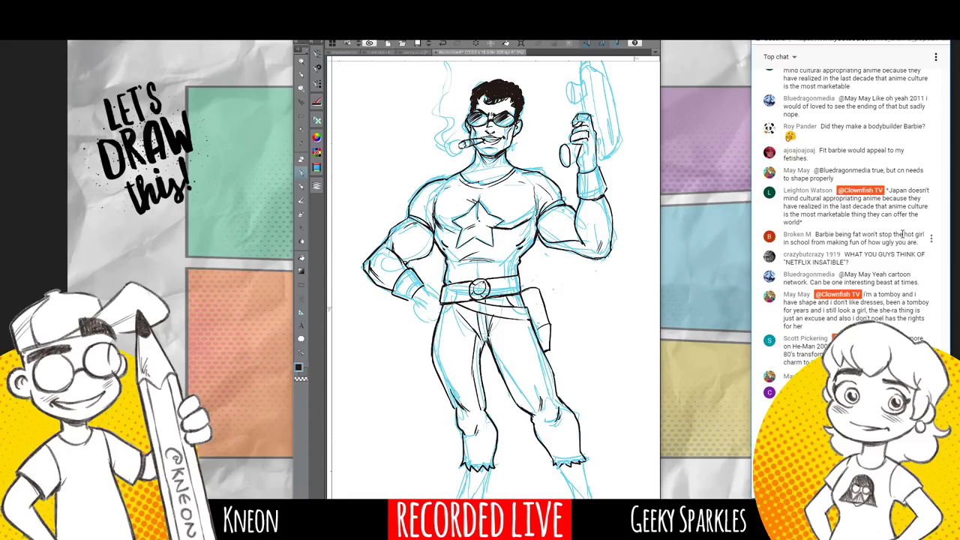
Ink the hand resting on the hip, and touch up the holster edge and the gun-side knee crease.
mouse_move(417, 310)
mouse_down()
mouse_move(422, 323)
mouse_move(434, 320)
mouse_up()
drag(424, 285, 439, 296)
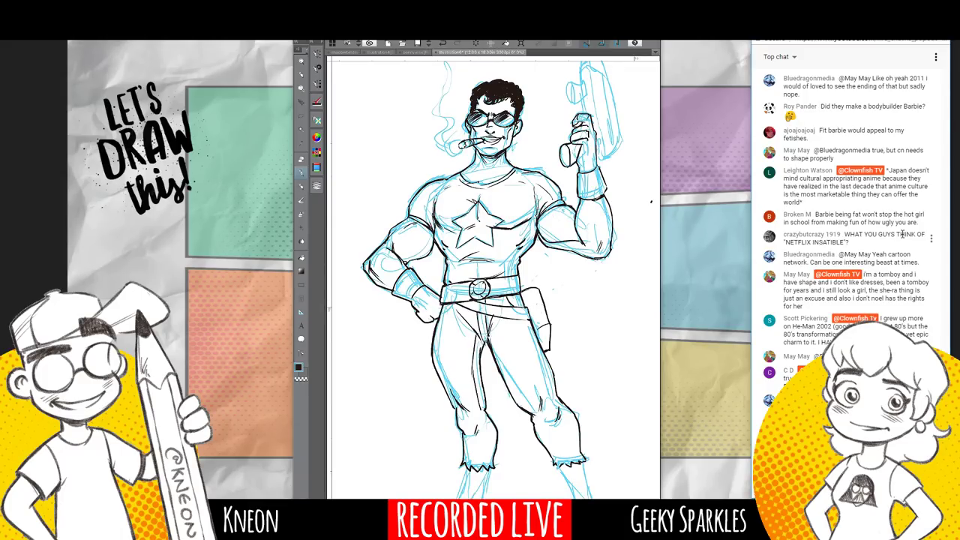
drag(540, 294, 547, 320)
drag(540, 390, 541, 407)
key(ctrl+minus)
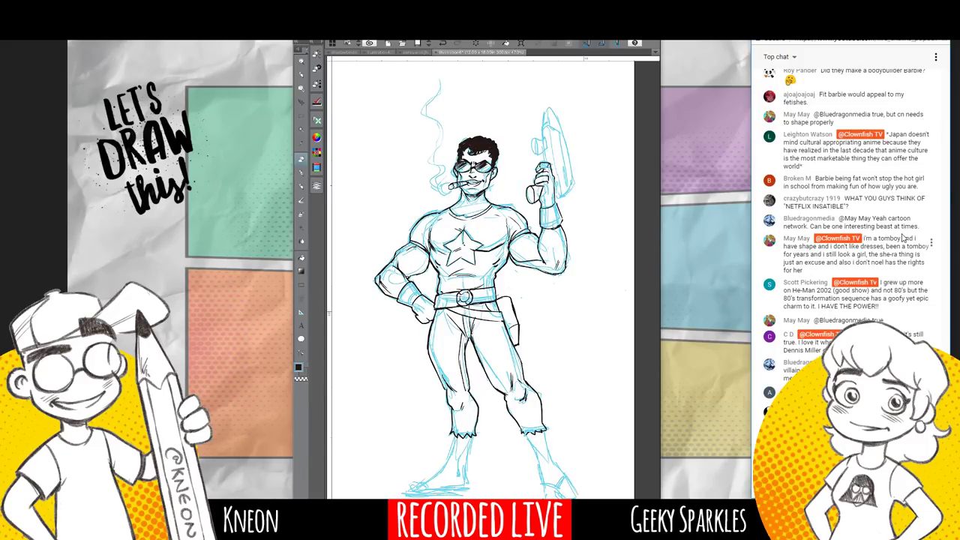
Ink the elbow and underside of the forearm on the raised gun arm.
key(p)
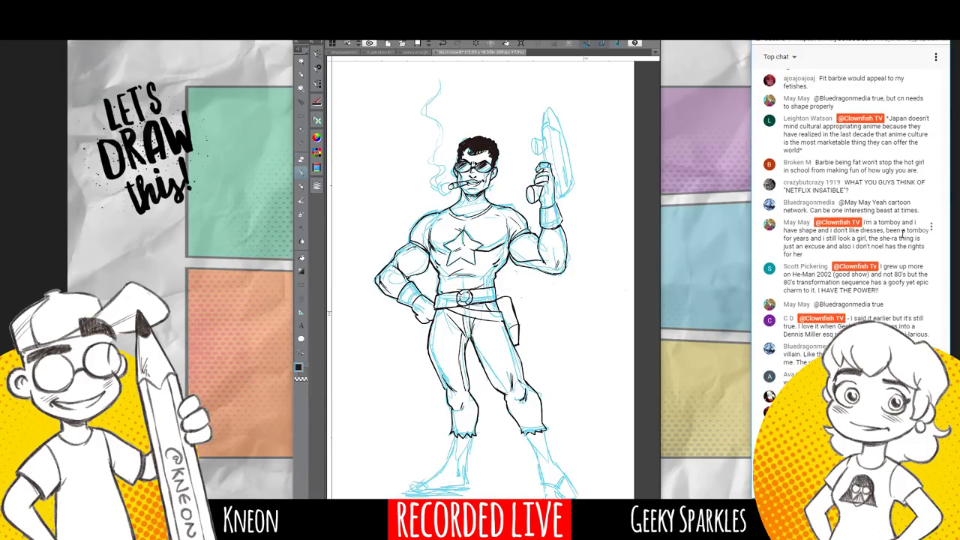
scroll(480, 279, up, 2)
key(p)
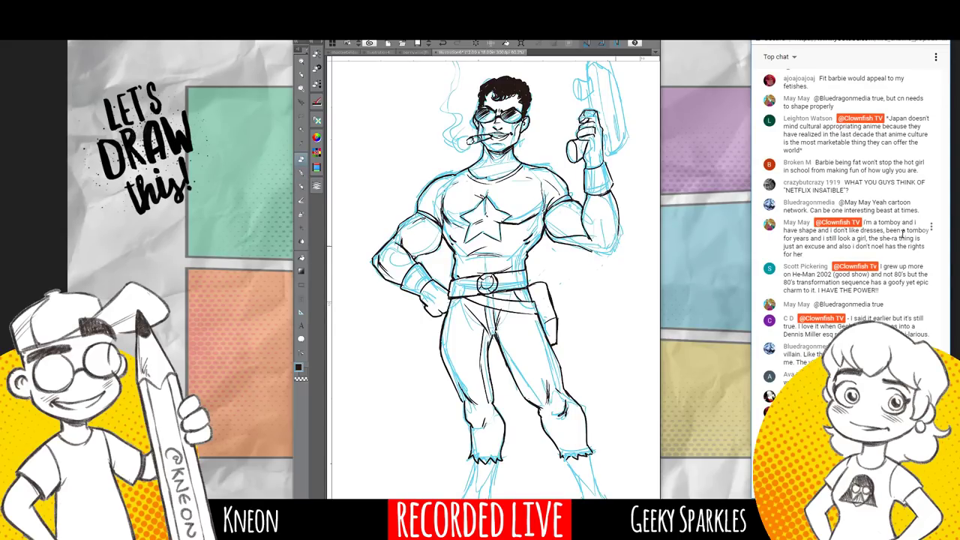
key(p)
drag(587, 248, 613, 247)
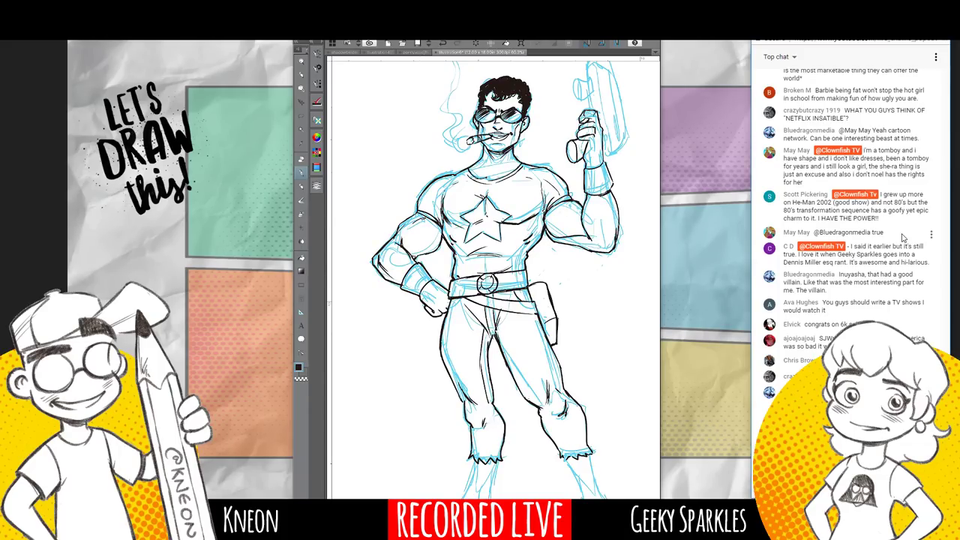
scroll(439, 385, down, 2)
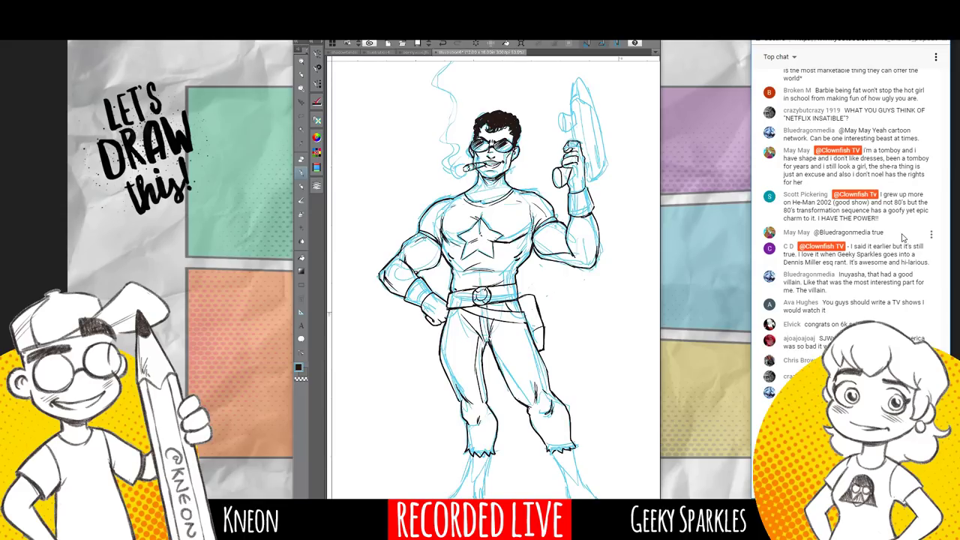
Clean up and touch up the torso's side contour where it meets the waist belt.
key(e)
drag(517, 284, 518, 298)
key(e)
key(p)
key(e)
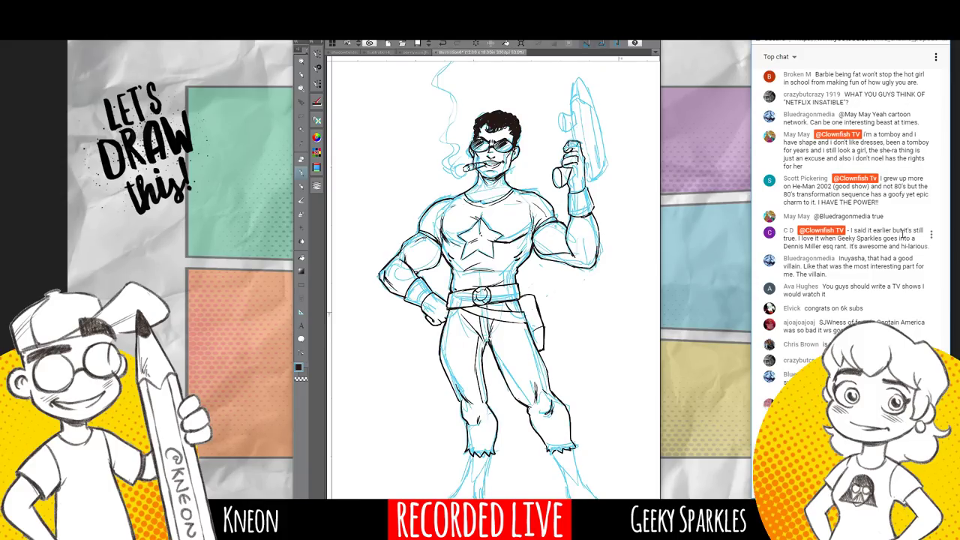
Ink the shin, ankle and foot below the ragged cuff on the hip-hand side.
scroll(493, 278, down, 3)
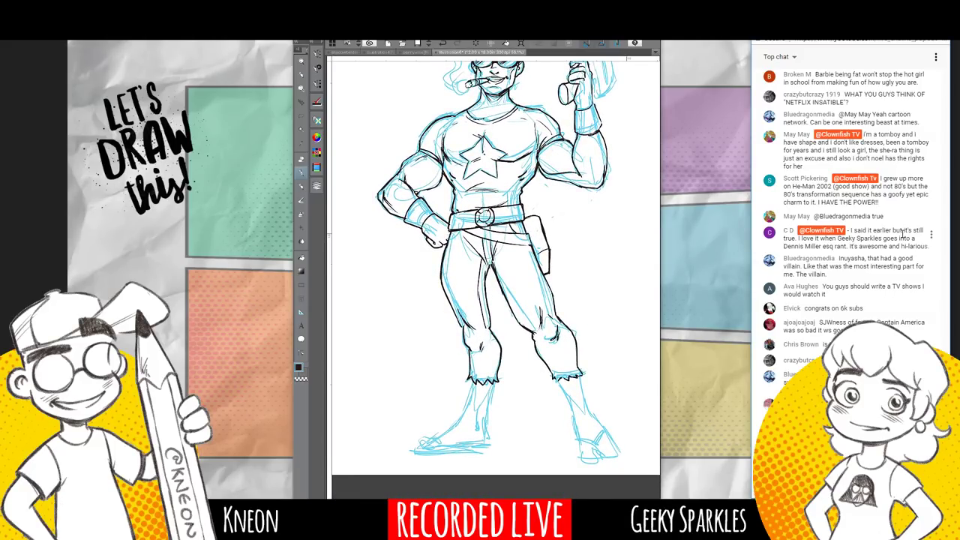
mouse_move(470, 380)
mouse_down()
mouse_move(464, 412)
mouse_move(438, 436)
mouse_up()
drag(492, 390, 484, 435)
mouse_move(427, 441)
mouse_down()
mouse_move(419, 448)
mouse_move(481, 442)
mouse_up()
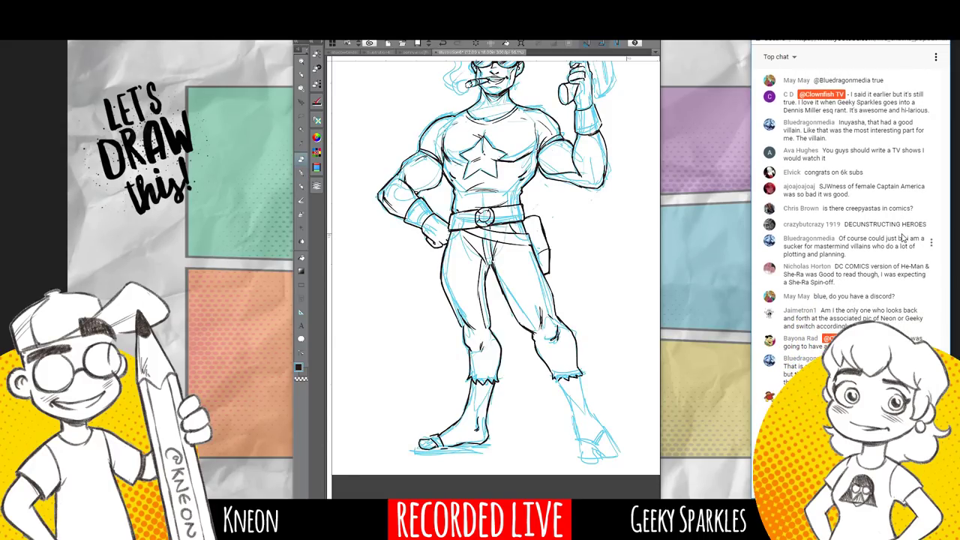
Undo the gun-side leg's ragged cuff, re-ink it, and ink the shin, ankle and foot below it.
key(ctrl+z)
key(ctrl+z)
key(ctrl+z)
key(ctrl+z)
key(p)
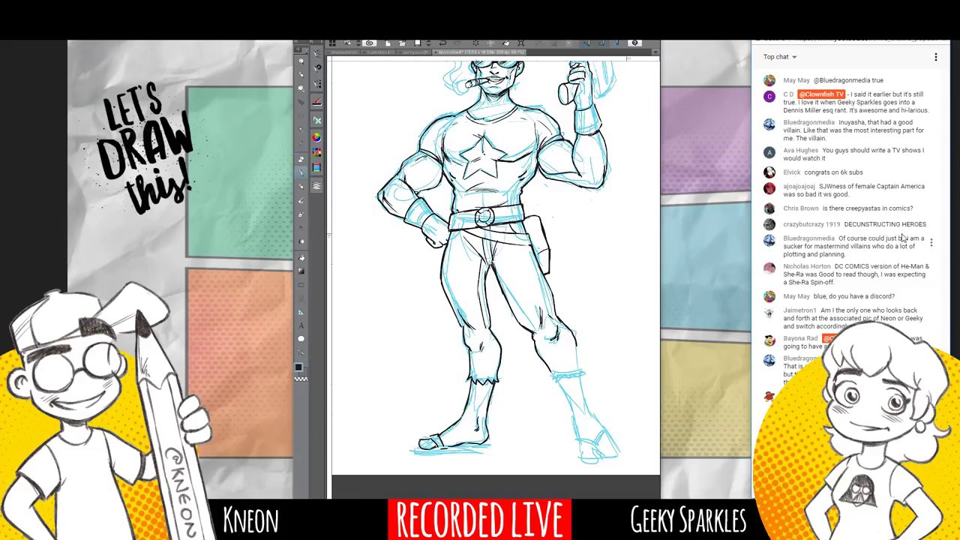
mouse_move(551, 373)
mouse_down()
mouse_move(556, 387)
mouse_move(585, 383)
mouse_up()
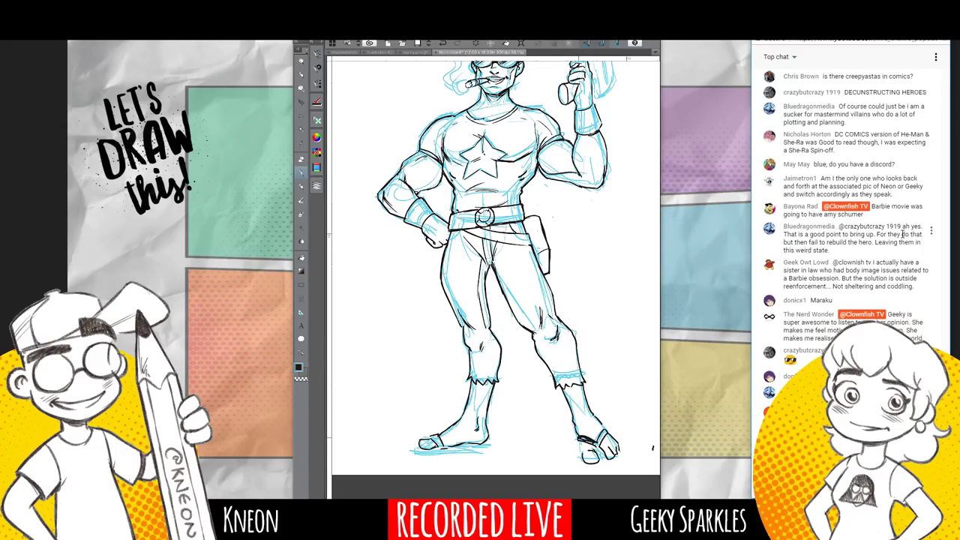
Ink a black flip-flop strap and the toes on the gun-side foot.
mouse_move(589, 441)
mouse_down()
mouse_move(596, 446)
mouse_move(605, 431)
mouse_up()
key(e)
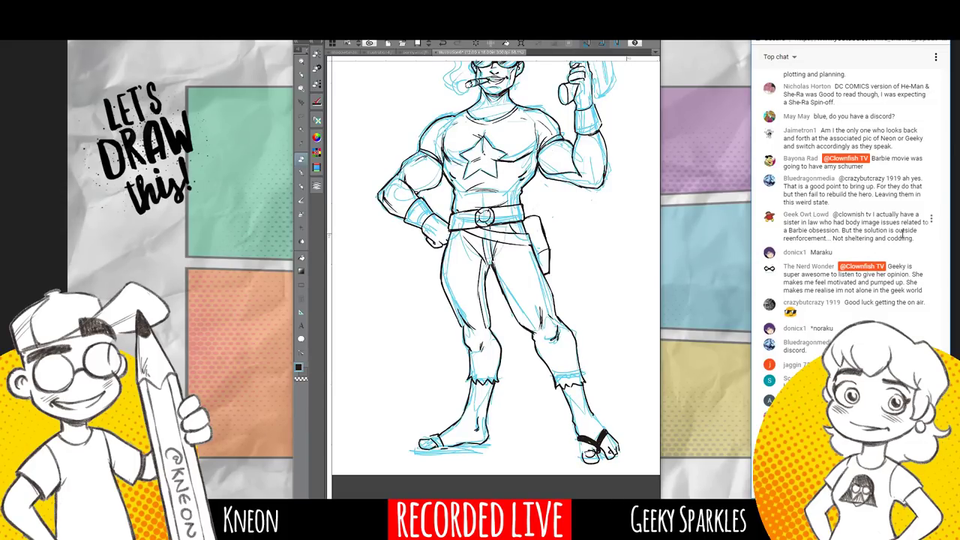
key(p)
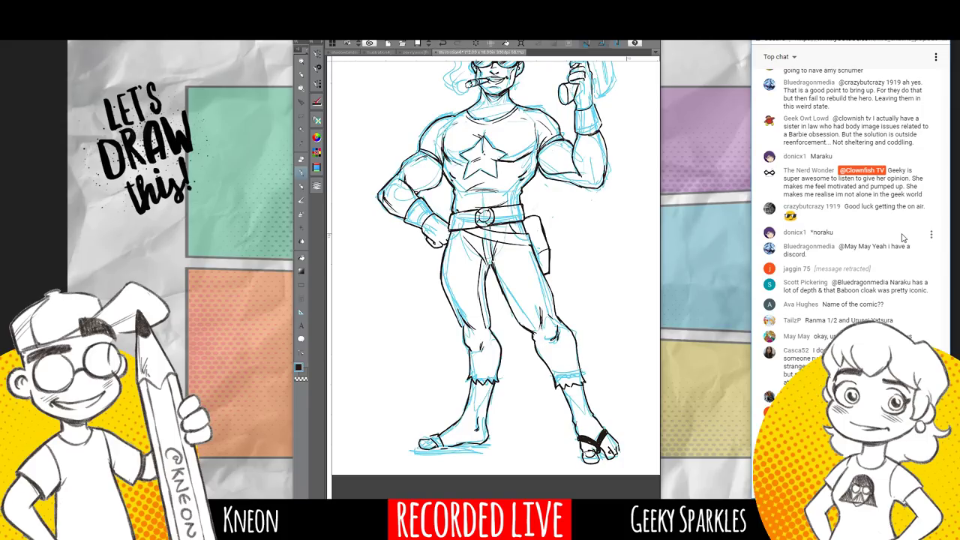
Erase the upper inner thigh line of the gun-side leg and ink it again.
key(p)
drag(490, 262, 509, 305)
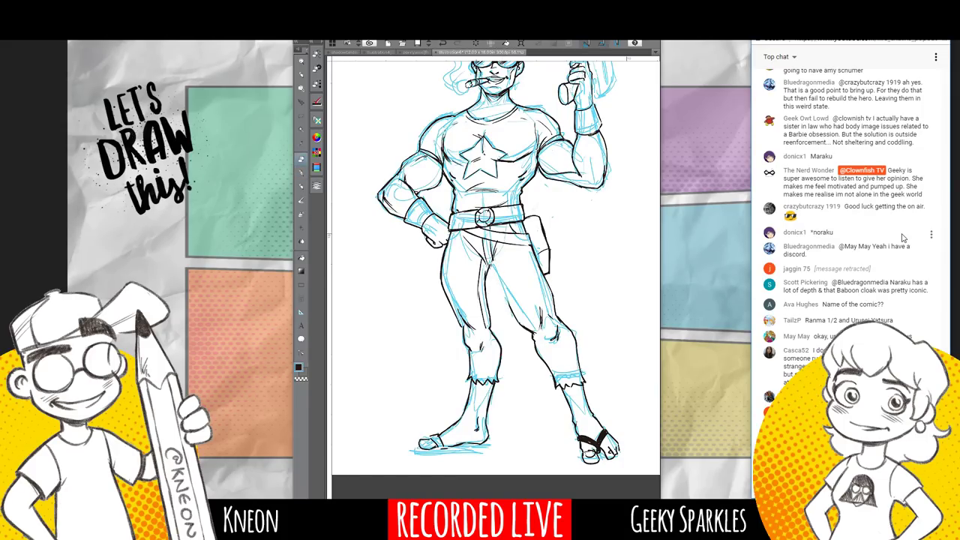
key(p)
drag(491, 264, 509, 305)
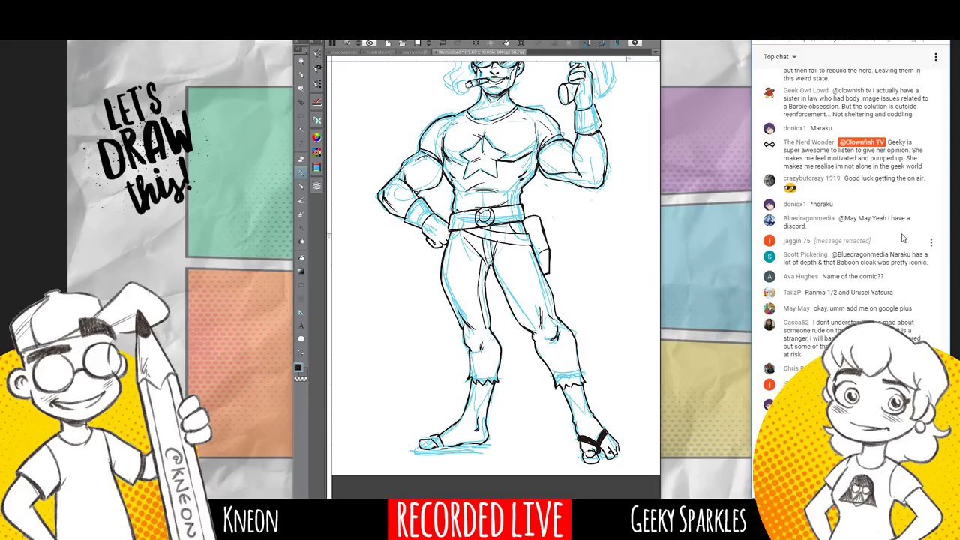
Ink a black flip-flop strap on the hip-hand-side foot and draw the soles under both feet.
drag(432, 435, 443, 448)
mouse_move(460, 447)
mouse_down()
mouse_move(487, 451)
mouse_move(424, 456)
mouse_up()
mouse_move(609, 455)
mouse_down()
mouse_move(617, 462)
mouse_move(591, 468)
mouse_up()
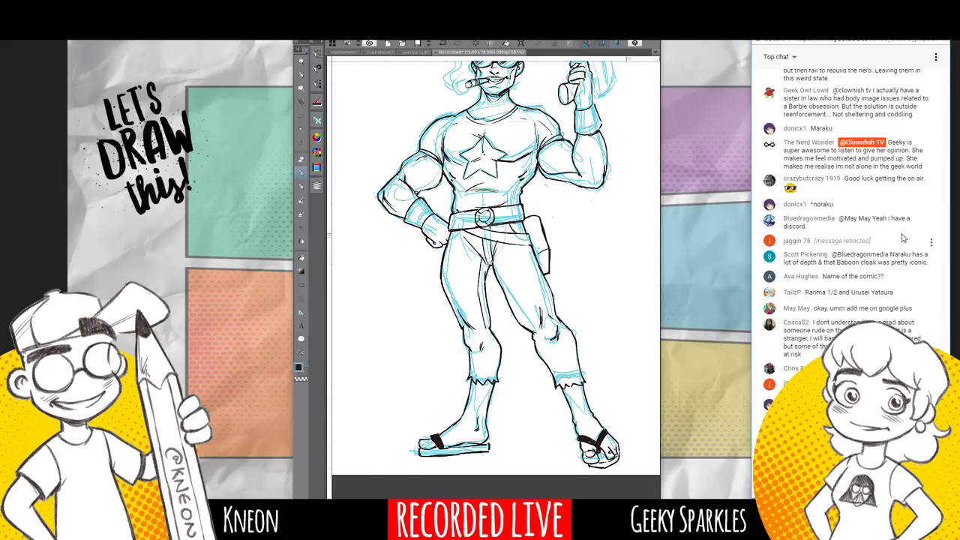
Erase the outer thigh line of the hip-hand-side leg and re-ink it from the belt down to the knee.
key(e)
mouse_move(449, 232)
mouse_down()
mouse_move(441, 279)
mouse_move(459, 324)
mouse_up()
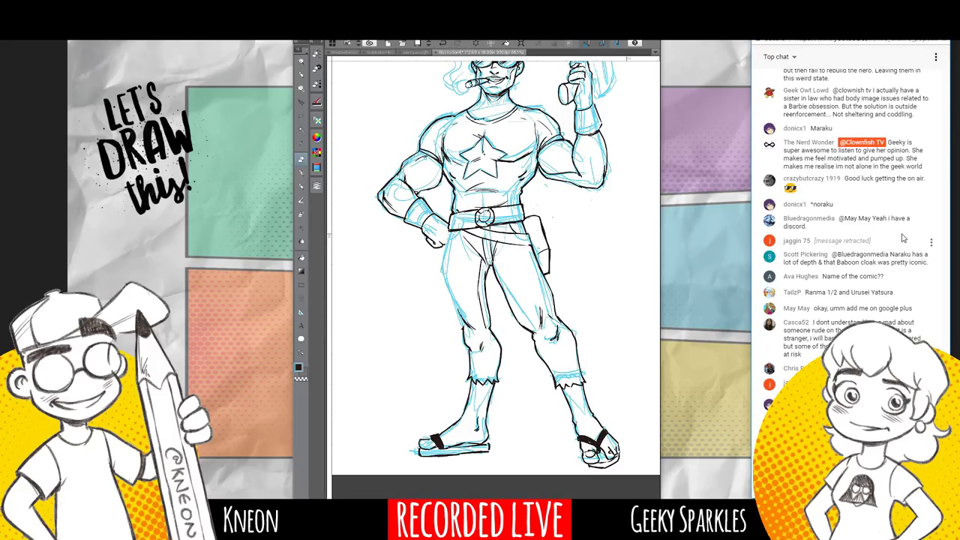
key(p)
key(p)
mouse_move(450, 231)
mouse_down()
mouse_move(444, 290)
mouse_move(462, 330)
mouse_up()
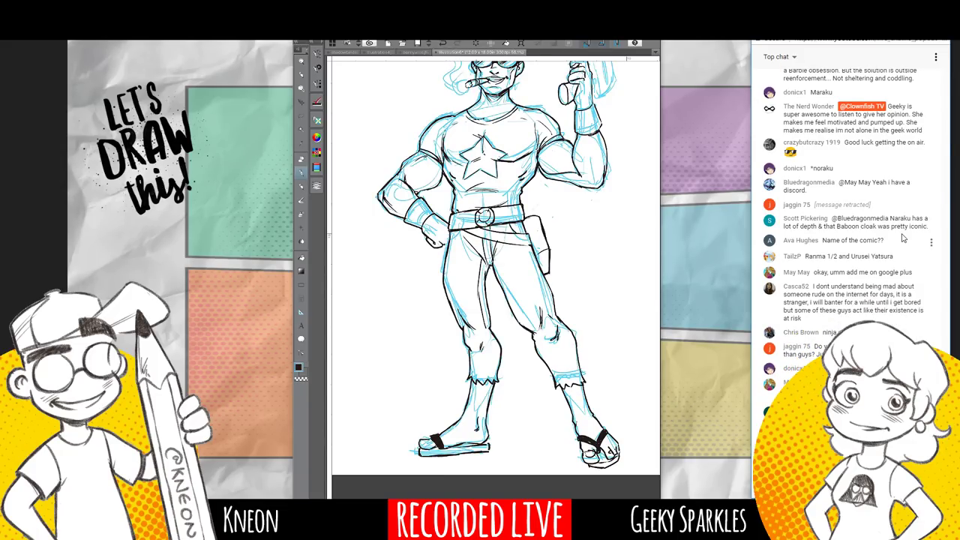
drag(443, 267, 443, 283)
key(e)
key(e)
key(p)
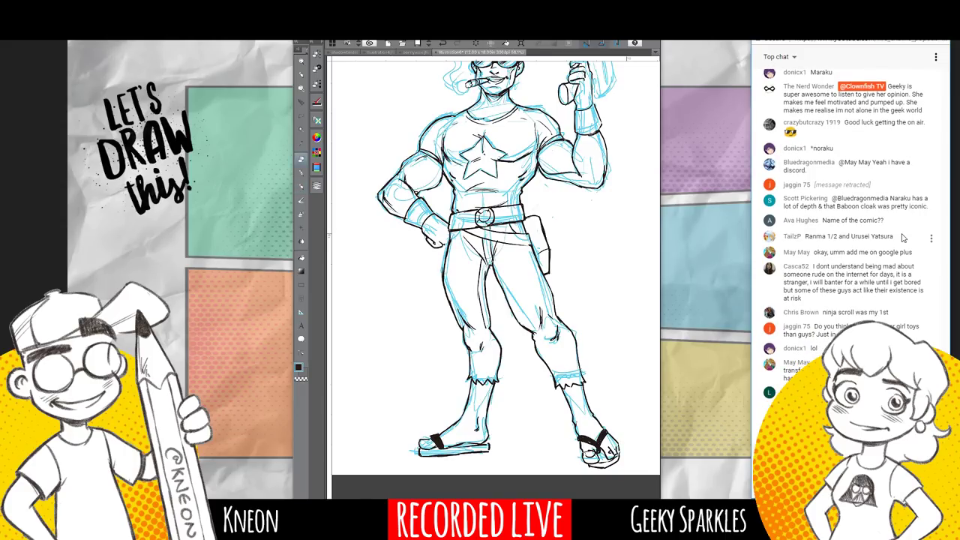
mouse_move(451, 237)
mouse_down()
mouse_move(444, 279)
mouse_move(461, 328)
mouse_up()
key(p)
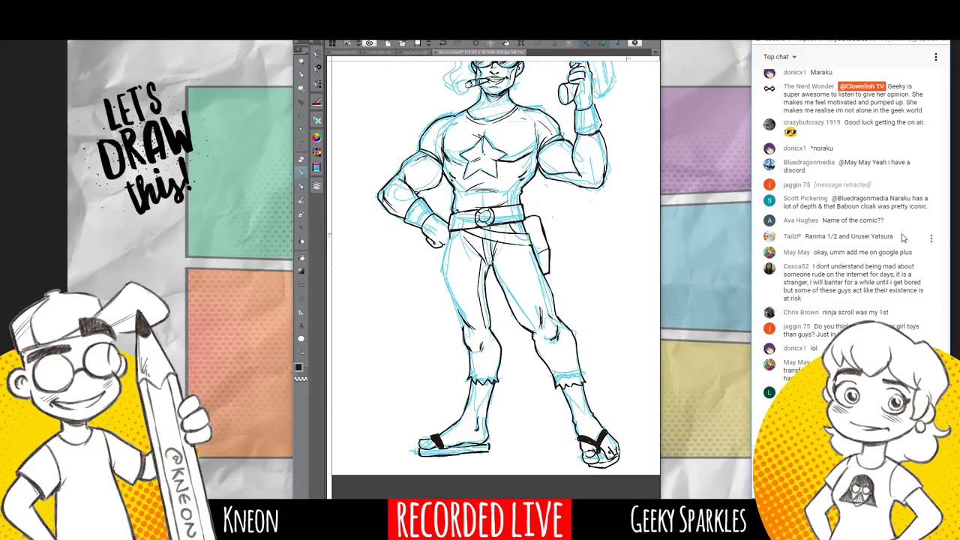
drag(450, 231, 462, 241)
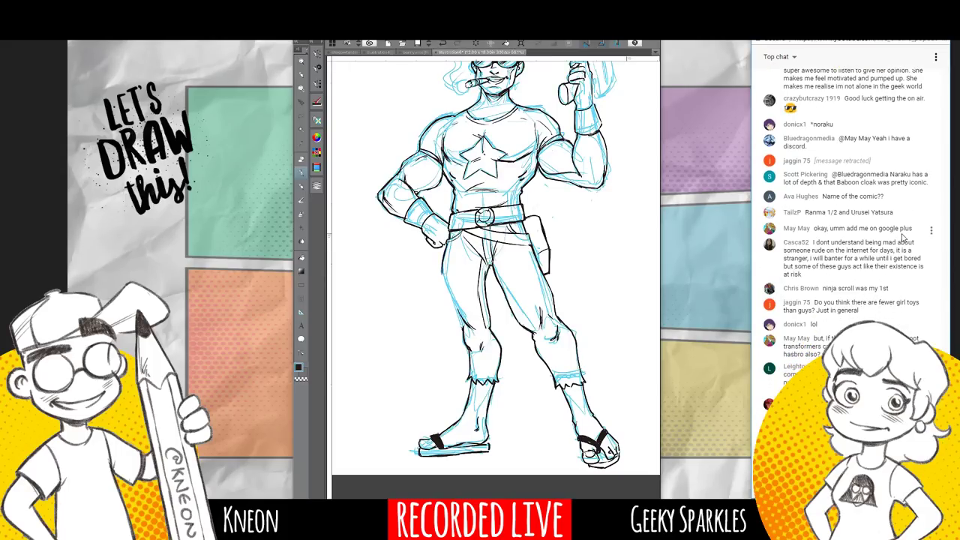
drag(442, 273, 462, 329)
Add short ink strokes at the gun-side armpit and the other arm's inner elbow, and redraw the belt buckle as a clean circle.
drag(535, 128, 539, 146)
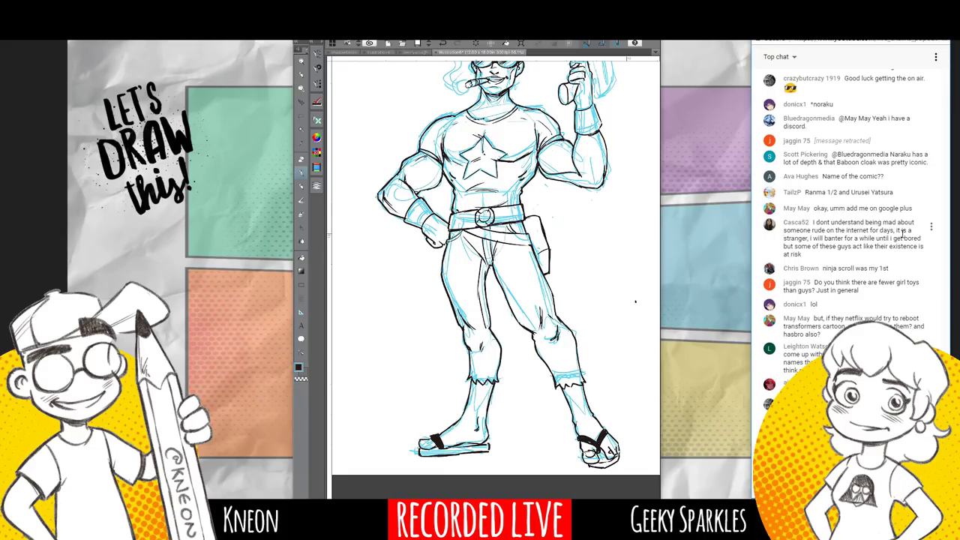
drag(421, 191, 439, 185)
key(e)
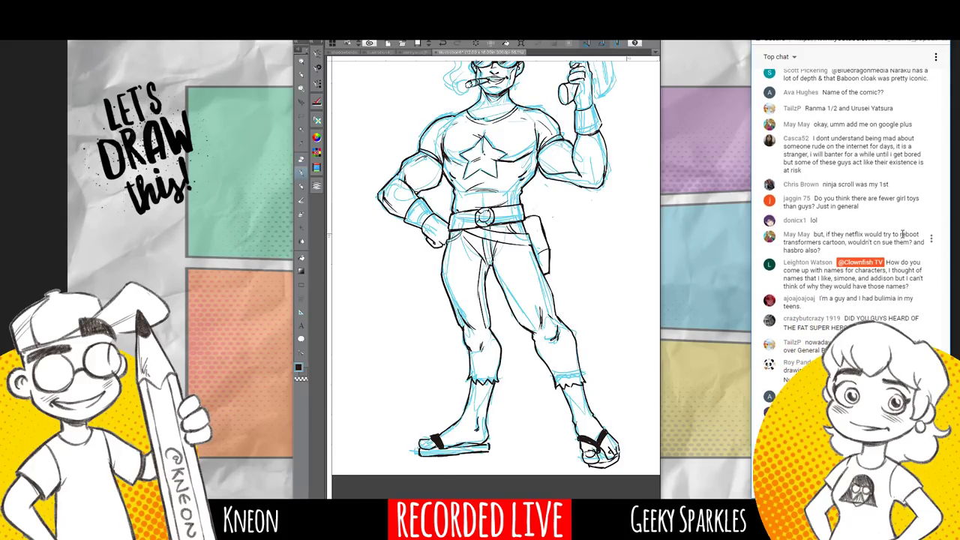
key(p)
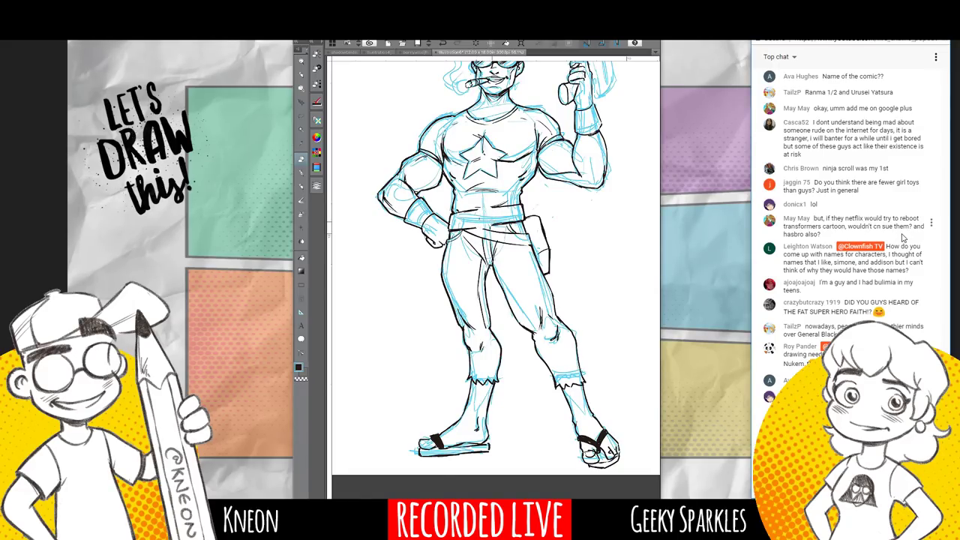
key(p)
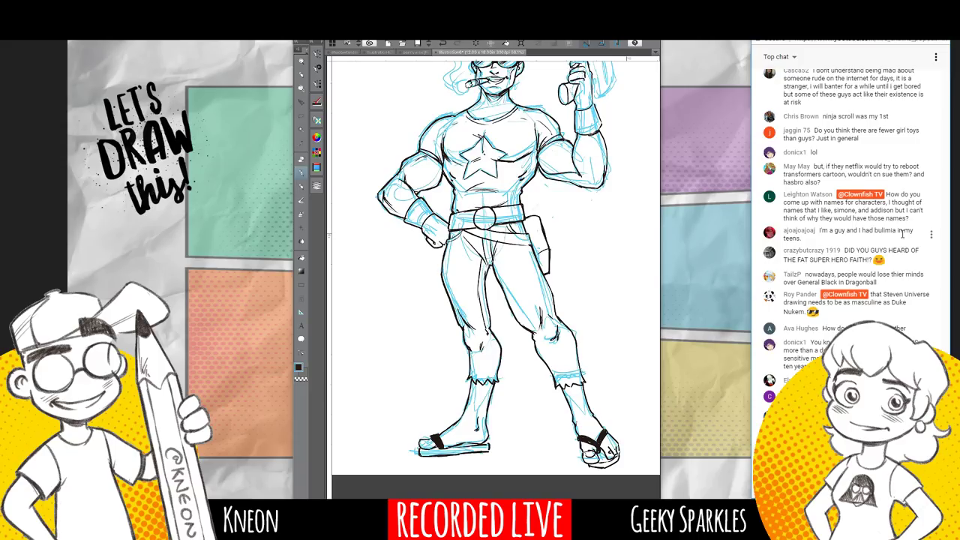
Ink fold and contour accents on both trouser legs and ragged cuffs, and touch up the hip-hand wristband.
drag(488, 337, 490, 377)
drag(504, 286, 521, 323)
mouse_move(552, 355)
mouse_down()
mouse_move(543, 374)
mouse_move(584, 387)
mouse_up()
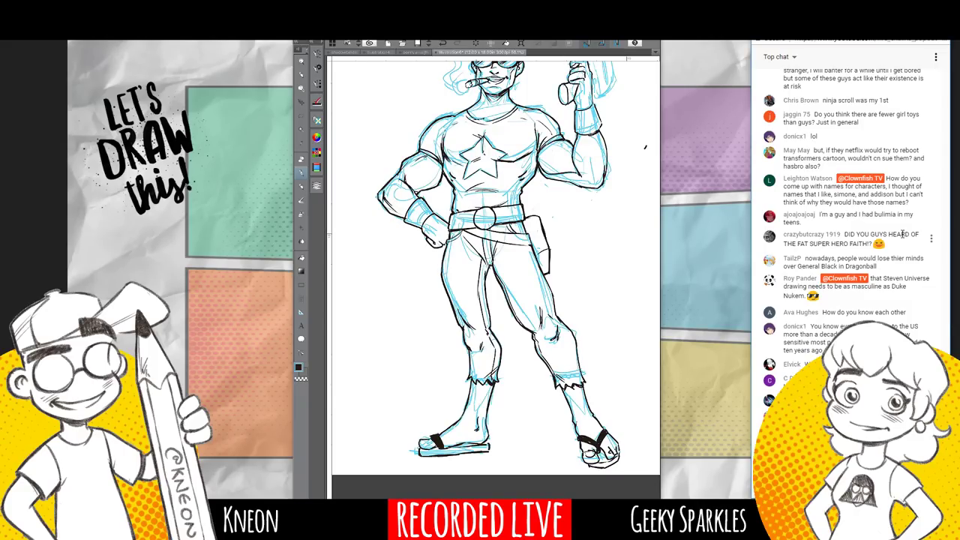
drag(407, 223, 425, 227)
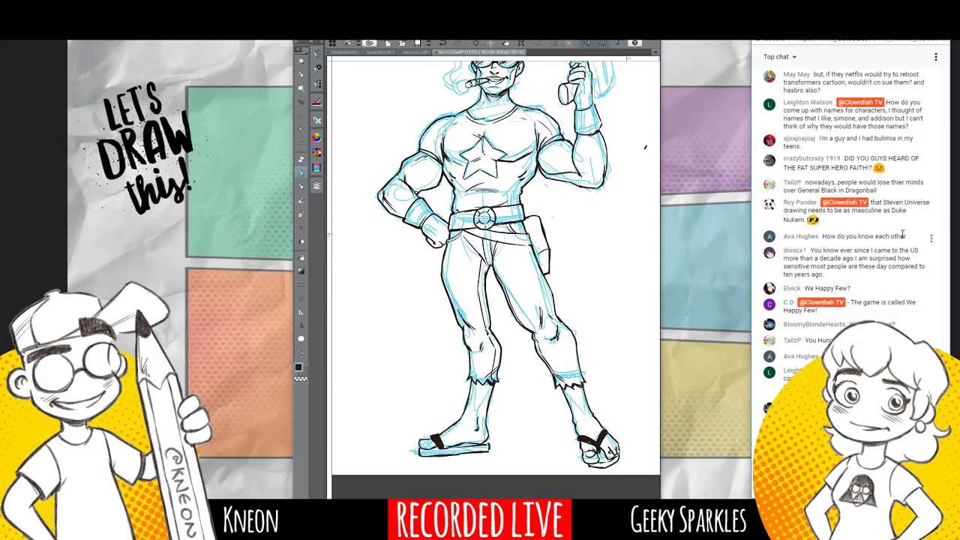
key(e)
key(p)
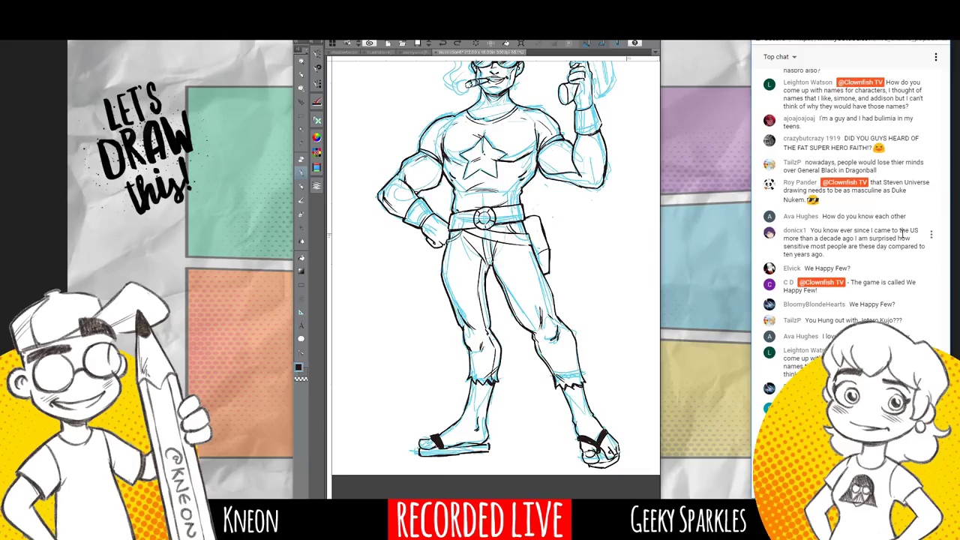
Erase the outer elbow contour of the gun arm and ink it again.
key(e)
drag(605, 153, 605, 179)
key(p)
drag(605, 164, 606, 177)
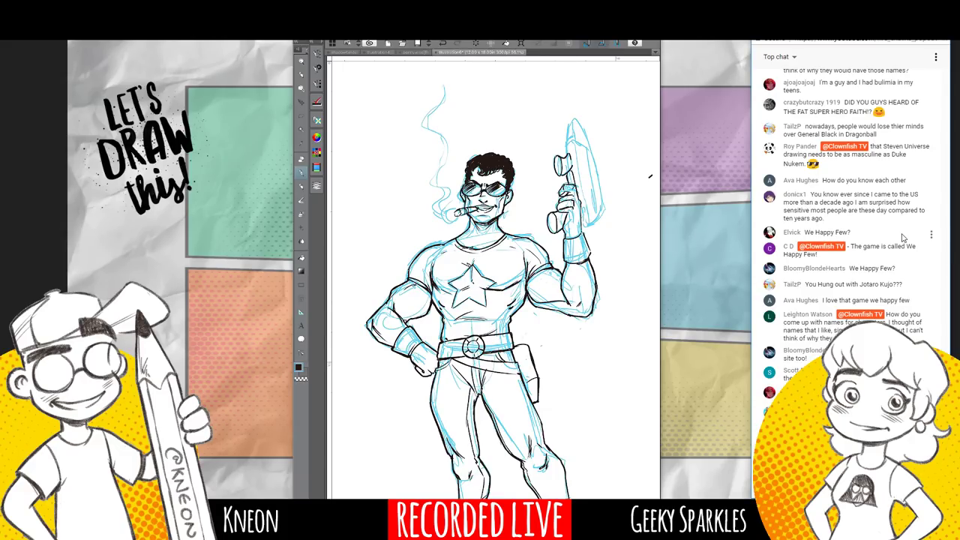
Ink the rounded body and pointed nose of the ray gun over the blue sketch, cleaning up the lines.
drag(575, 142, 594, 228)
mouse_move(577, 142)
mouse_down()
mouse_move(590, 148)
mouse_move(604, 210)
mouse_move(595, 224)
mouse_move(579, 223)
mouse_up()
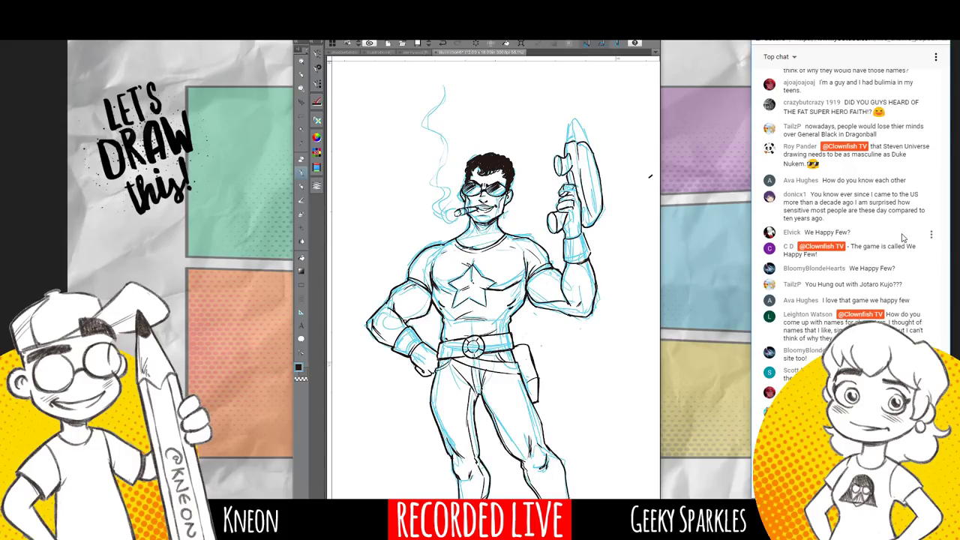
key(e)
key(p)
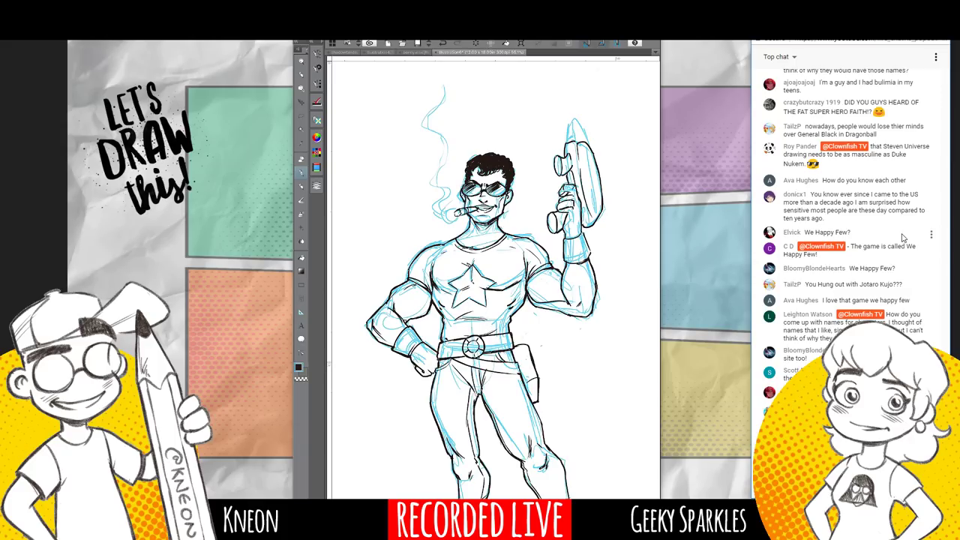
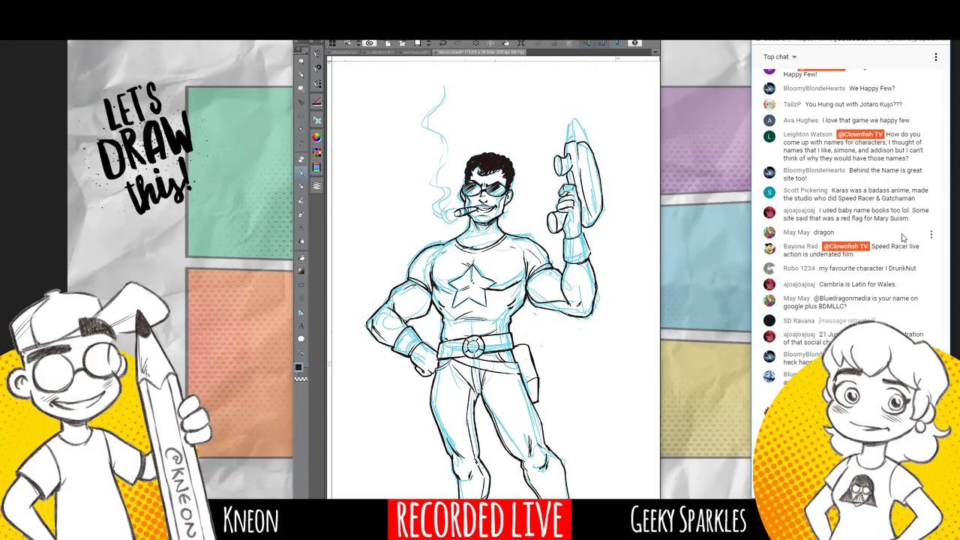
key(e)
key(p)
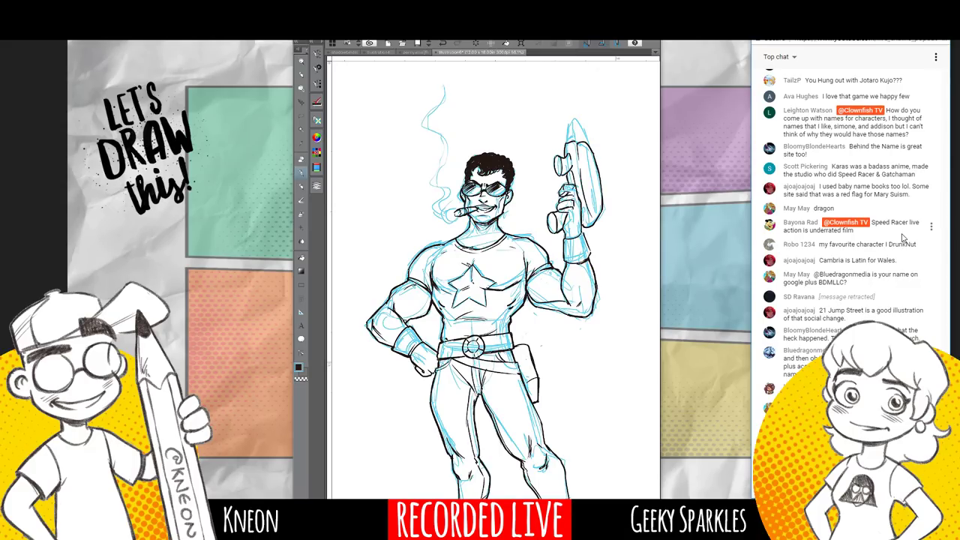
drag(577, 152, 581, 168)
mouse_move(569, 125)
mouse_down()
mouse_move(566, 144)
mouse_move(585, 144)
mouse_move(575, 141)
mouse_up()
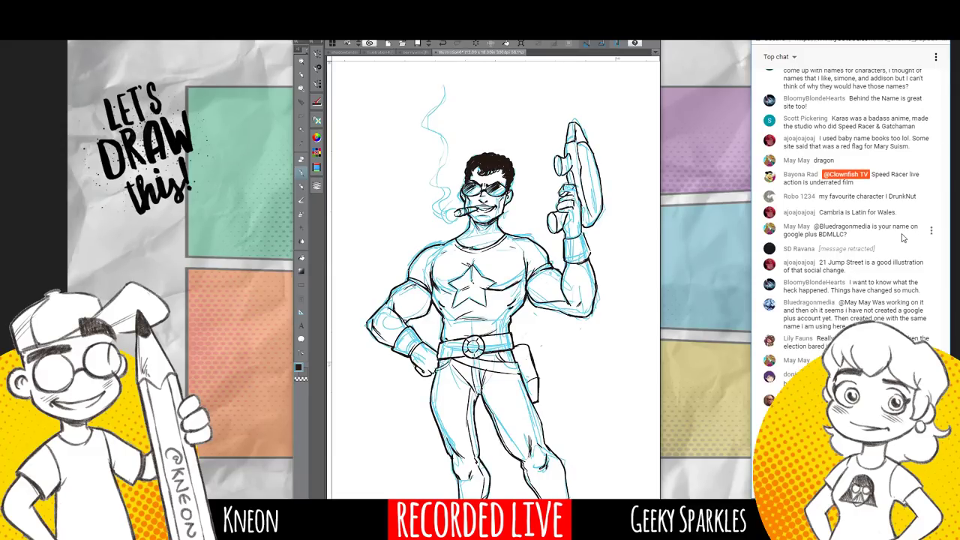
Ink short fold lines at the hip-hand-side sleeve and on the gun-side flank of the shirt.
scroll(493, 279, down, 2)
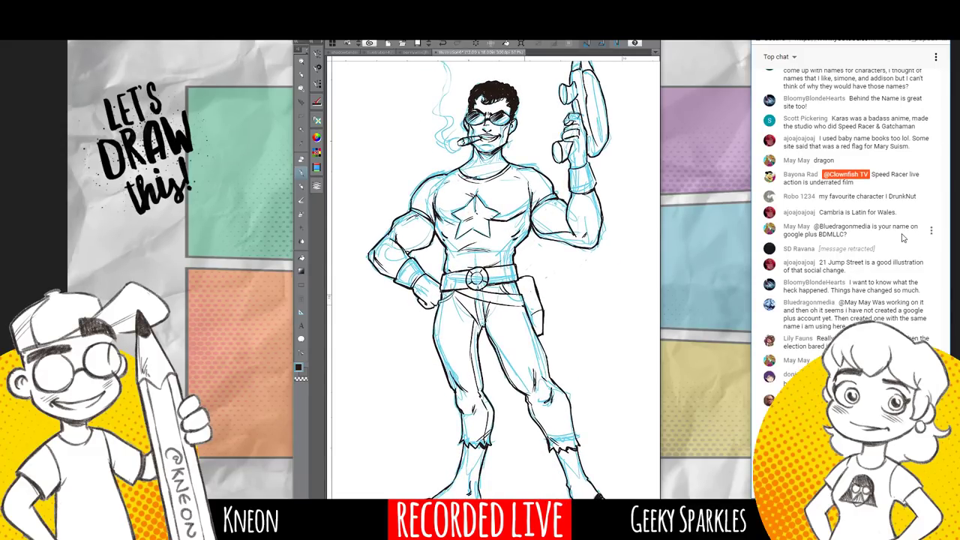
scroll(493, 280, down, 1)
scroll(492, 280, up, 2)
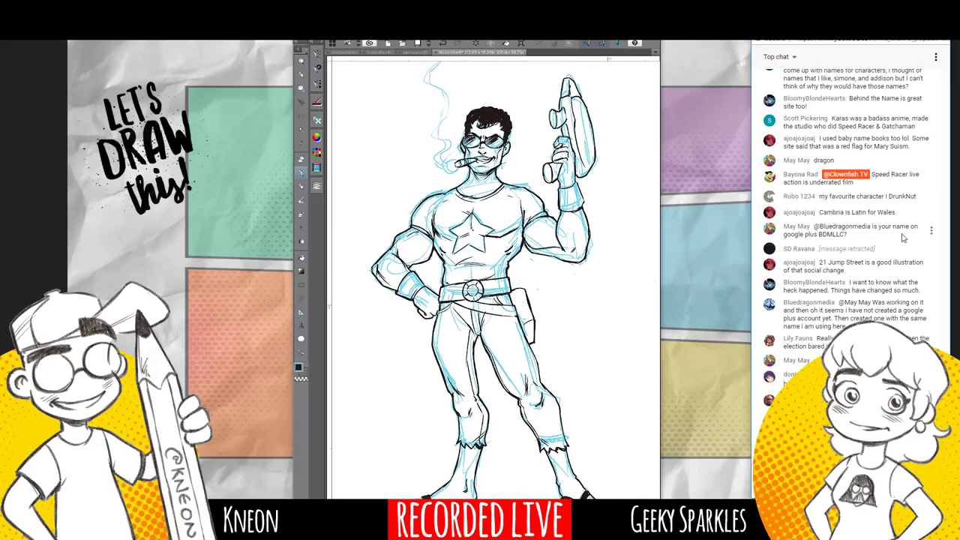
scroll(493, 279, up, 1)
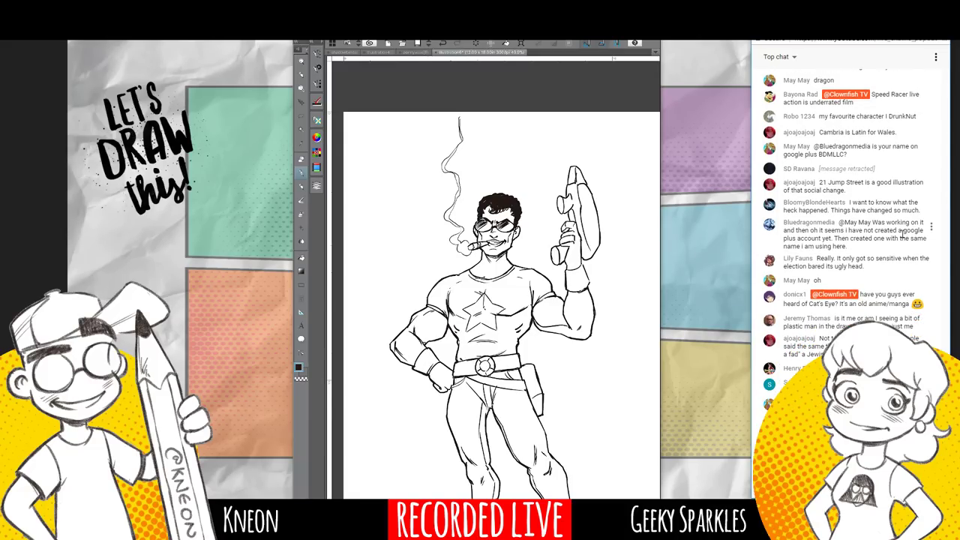
drag(436, 303, 447, 316)
drag(525, 320, 516, 328)
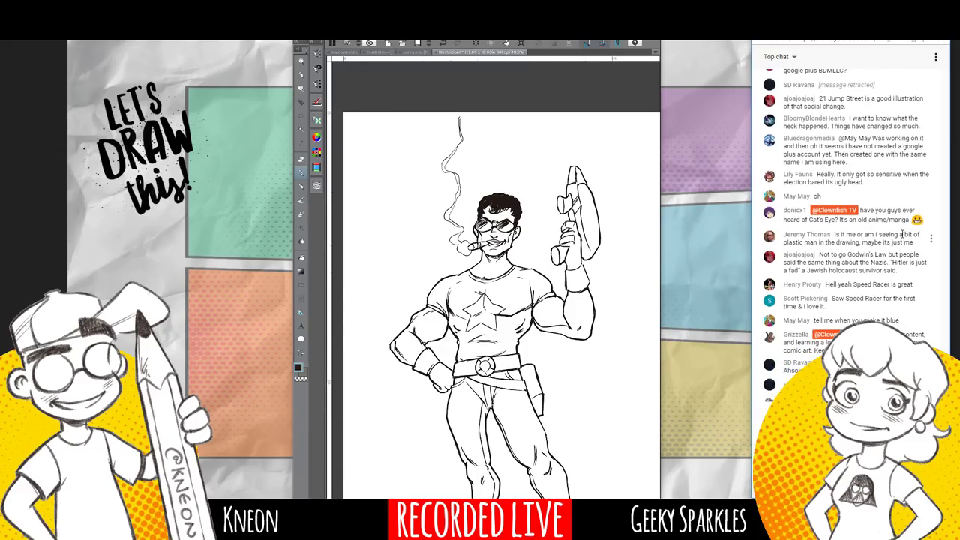
Ink a narrow slot on the ray gun's body and add short accent strokes to the gun arm's elbow and gun-side thigh.
drag(586, 196, 593, 226)
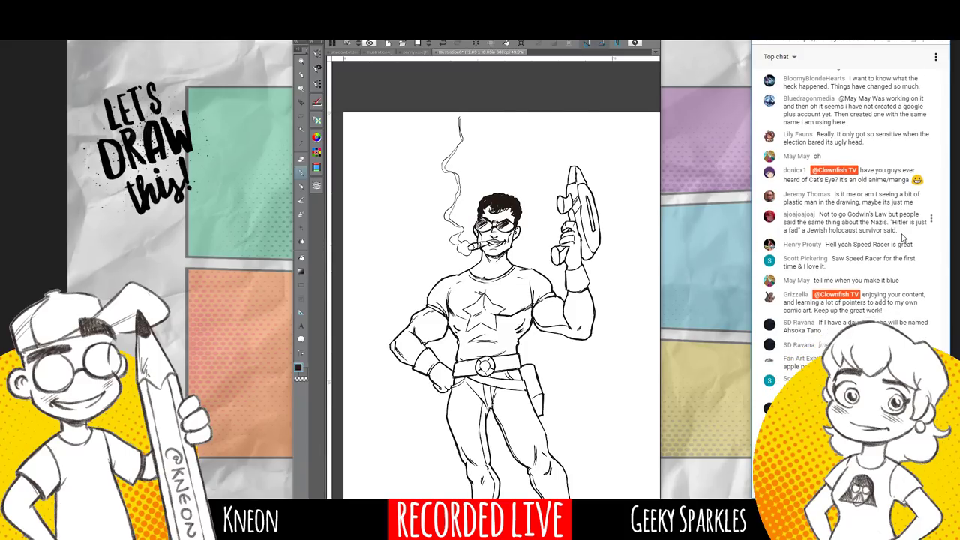
drag(584, 310, 581, 326)
key(e)
scroll(501, 299, down, 2)
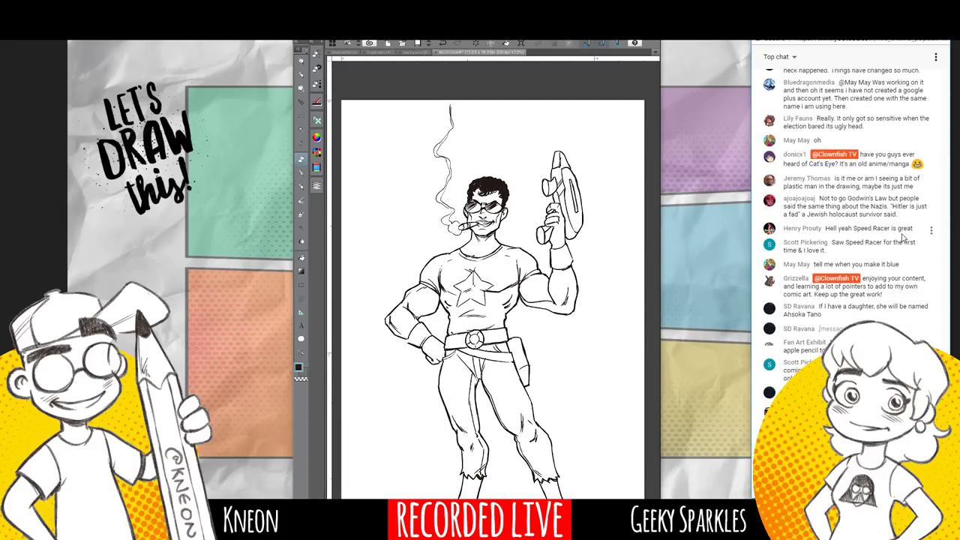
key(ctrl+minus)
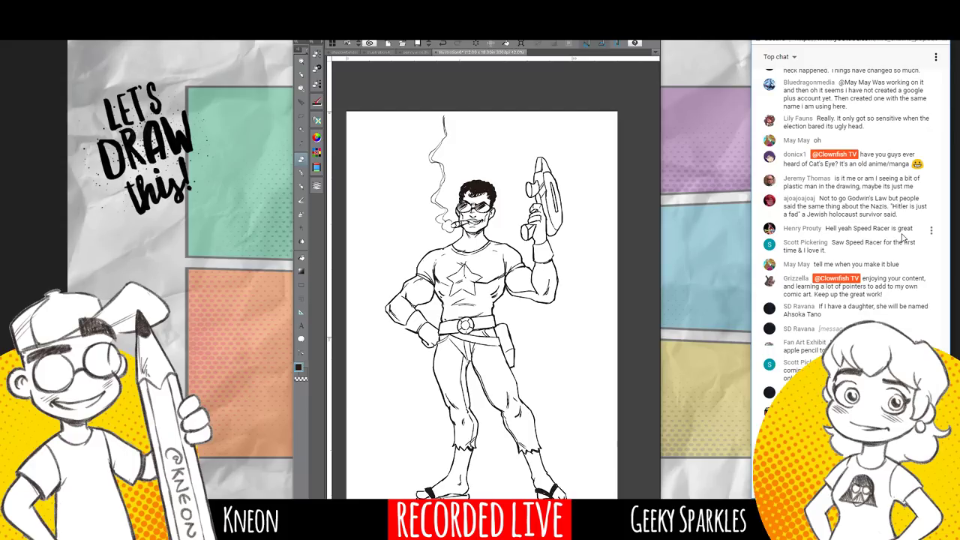
key(p)
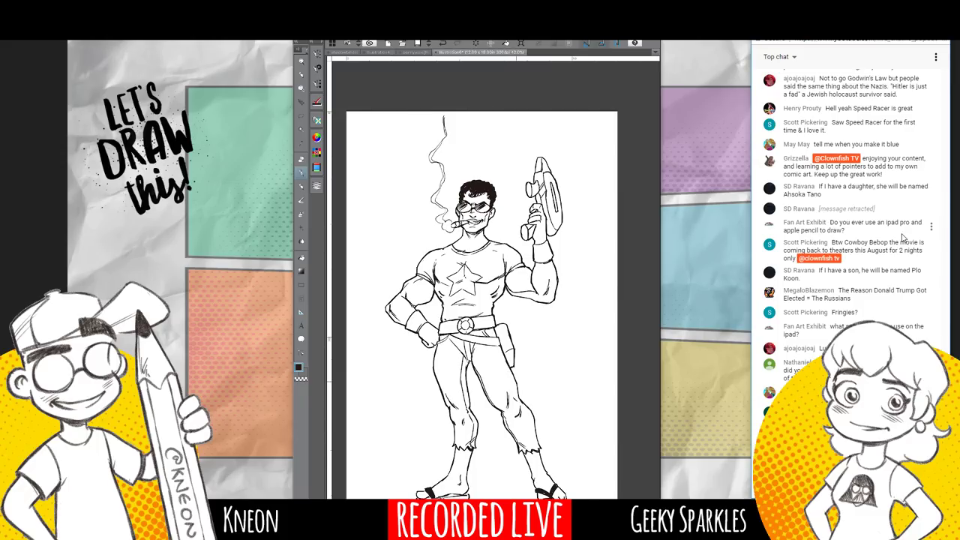
drag(516, 383, 520, 397)
On the layer directly beneath the line art, fill the T-shirt with red and touch up the gap at the gun-side sleeve.
key(ctrl+plus)
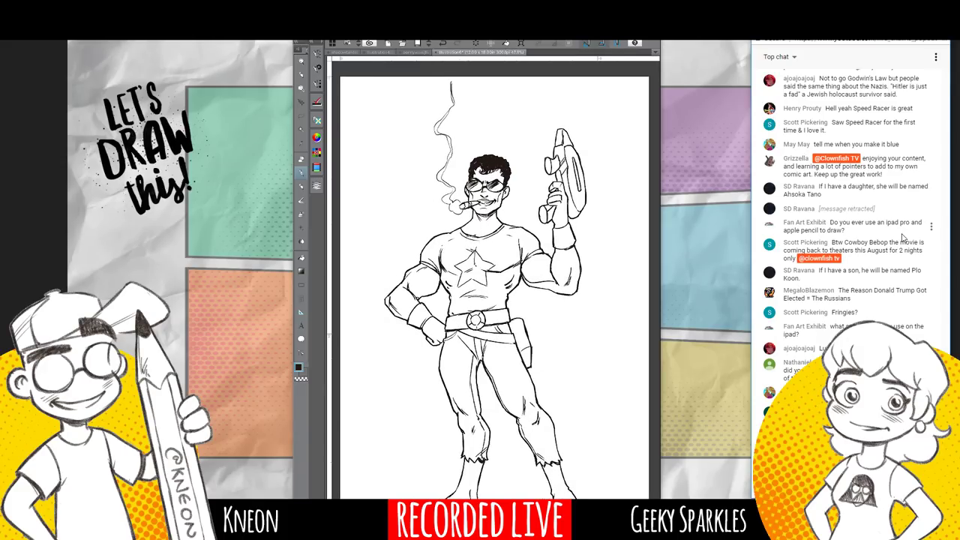
click(316, 185)
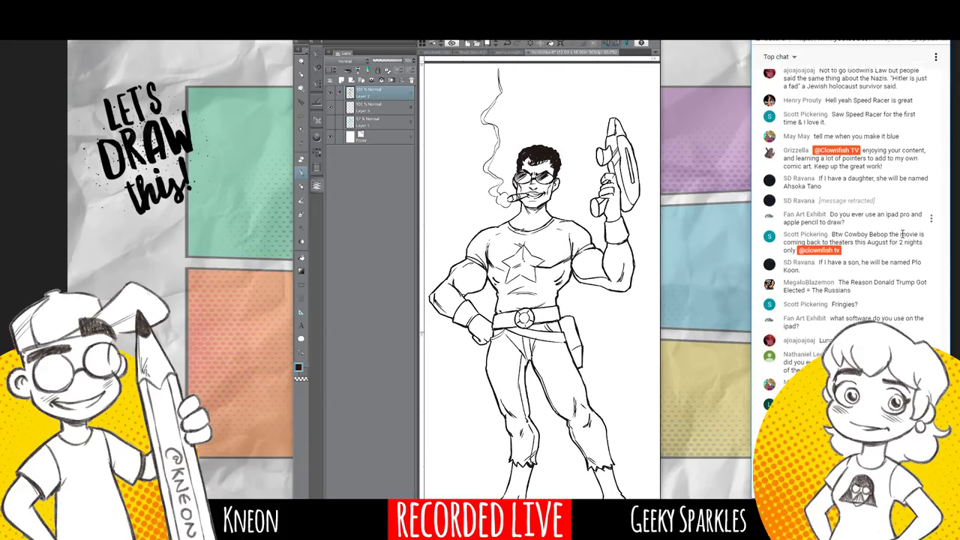
click(373, 108)
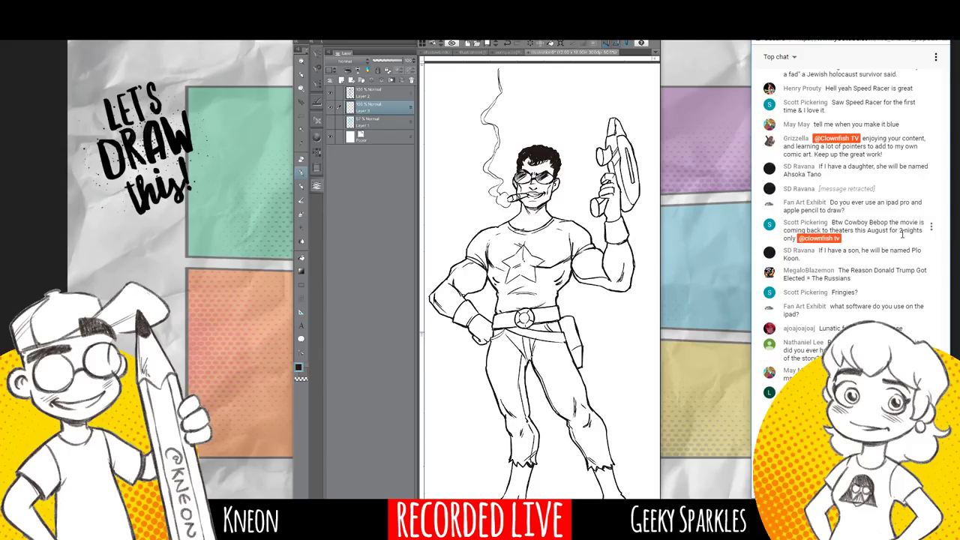
click(316, 137)
click(385, 441)
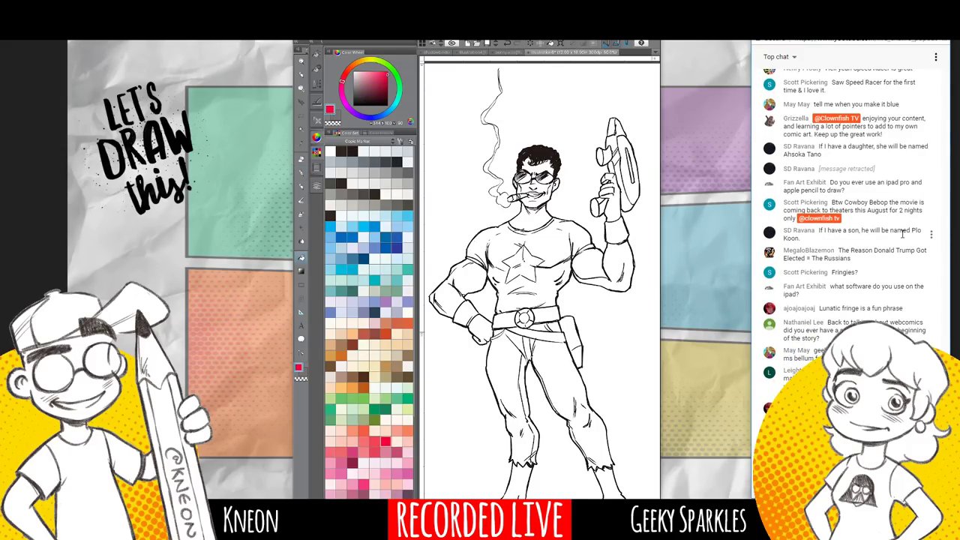
click(522, 246)
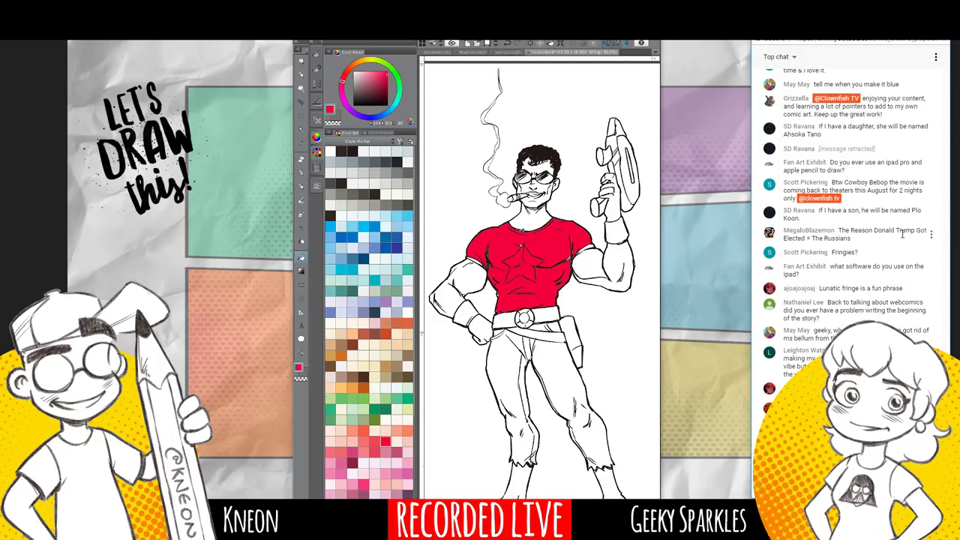
key(p)
key(p)
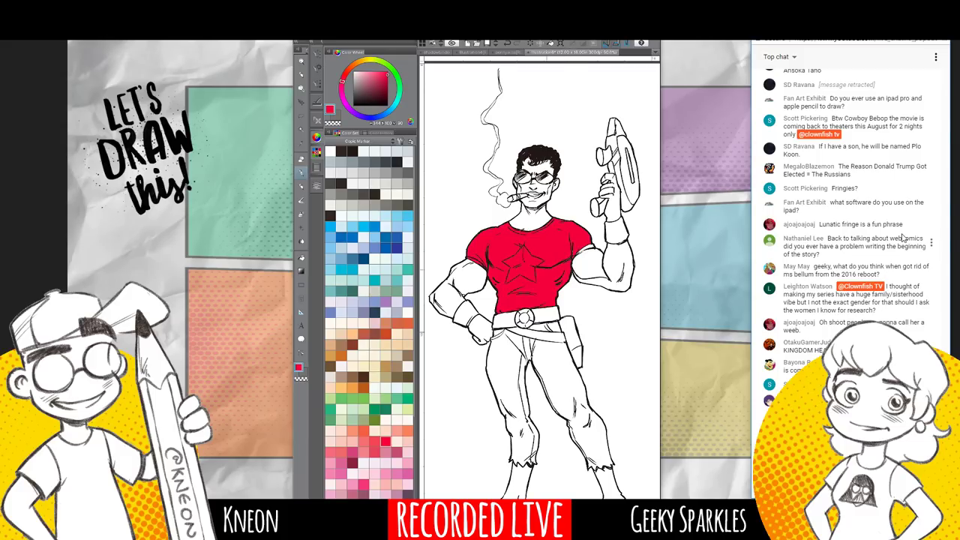
drag(574, 256, 578, 252)
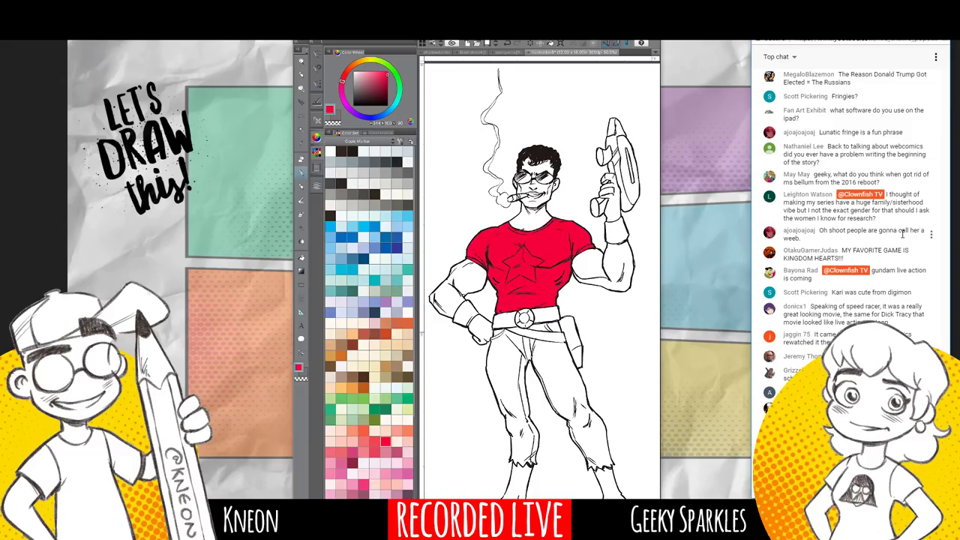
Fill the hip-hand-side trouser leg and its pocket area with medium blue.
click(342, 237)
click(300, 256)
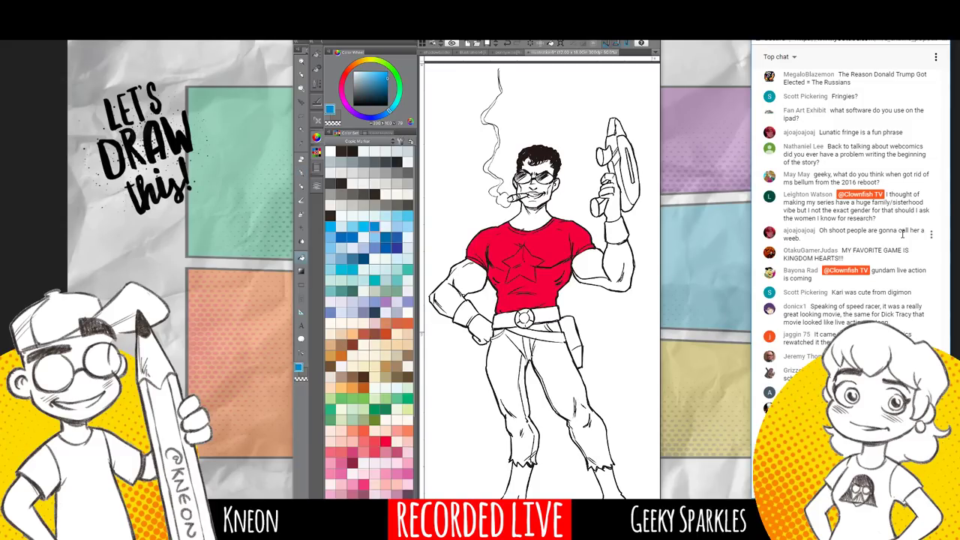
click(510, 382)
click(498, 333)
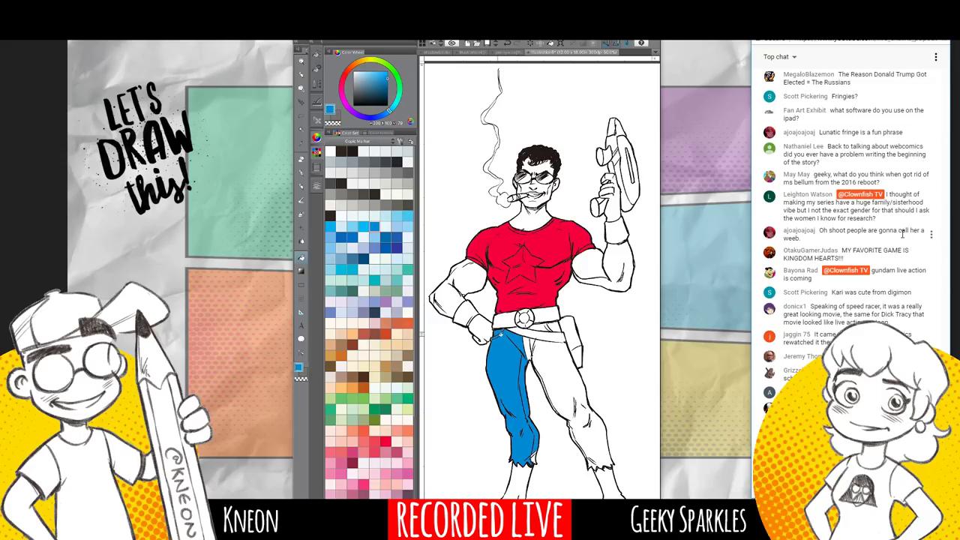
Fill the gun-side trouser leg and the waist, fly and hem areas with medium blue, closing the remaining white gaps.
click(527, 348)
click(570, 405)
click(540, 328)
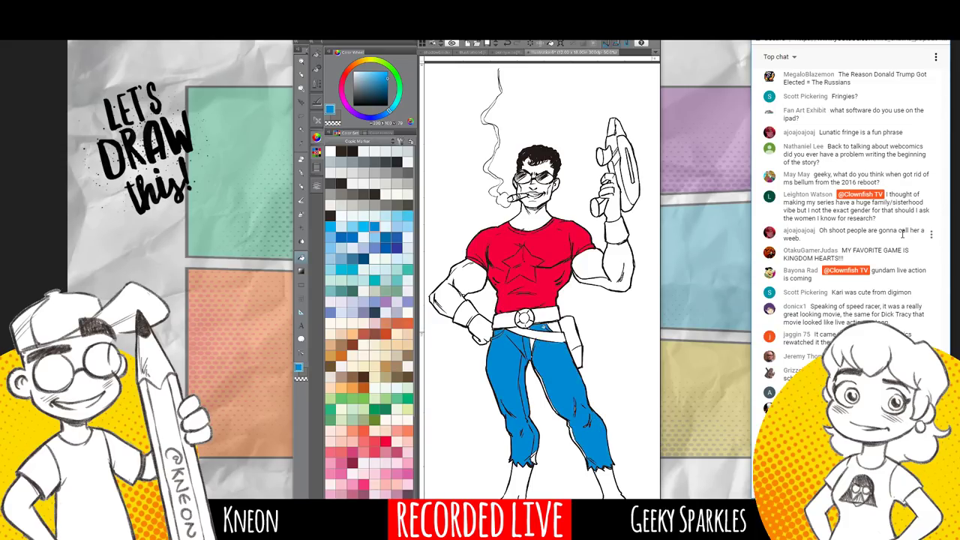
click(554, 327)
click(533, 345)
click(577, 440)
click(534, 458)
click(534, 452)
key(p)
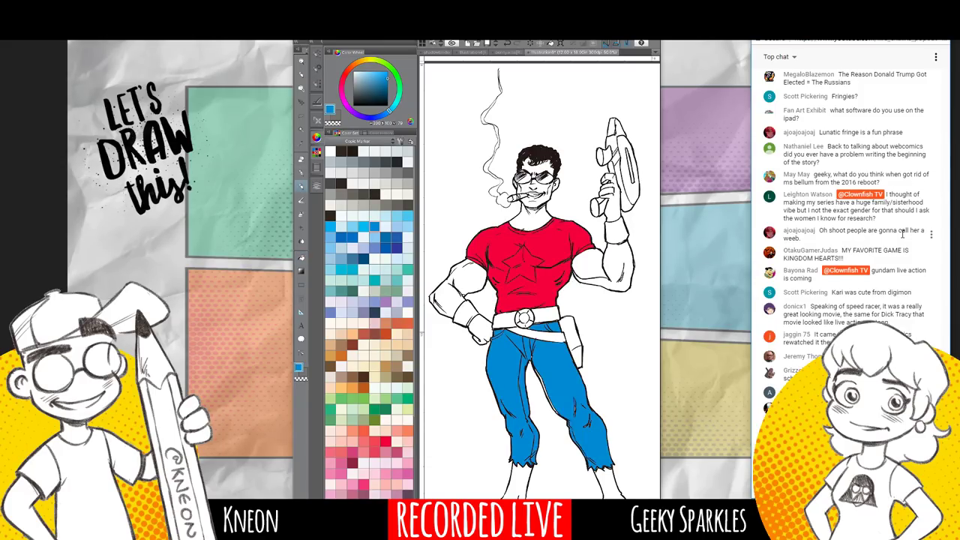
key(i)
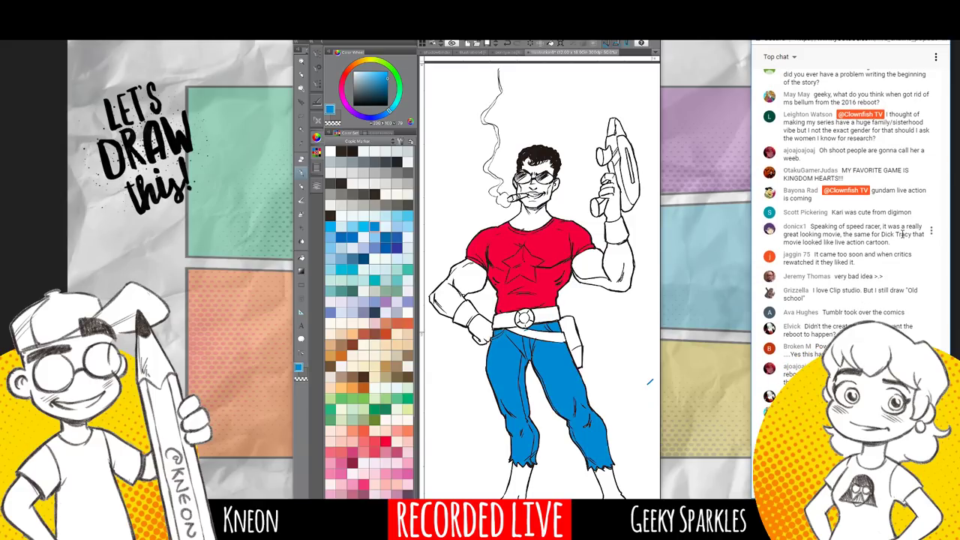
Choose light yellow from the Copic Marker color set and ready the Fill tool.
scroll(369, 322, down, 4)
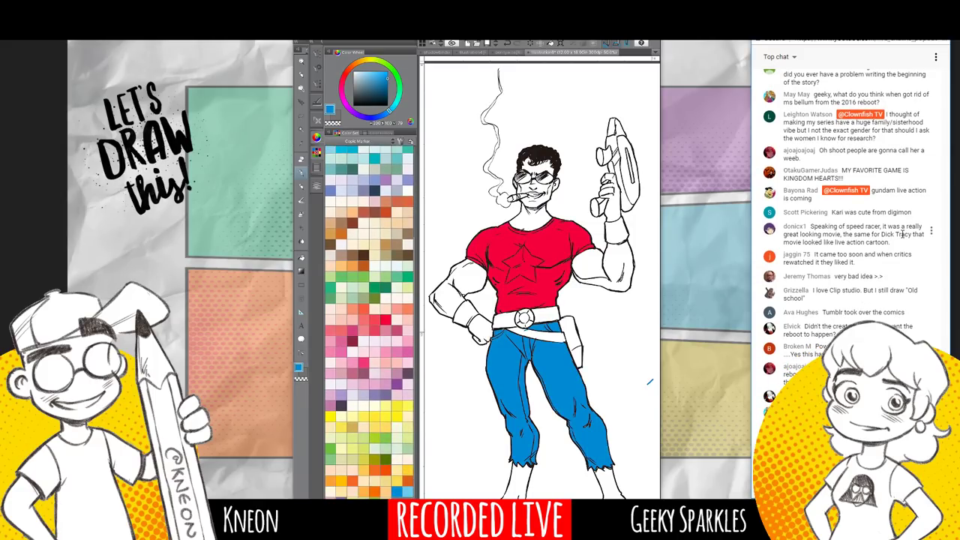
click(330, 416)
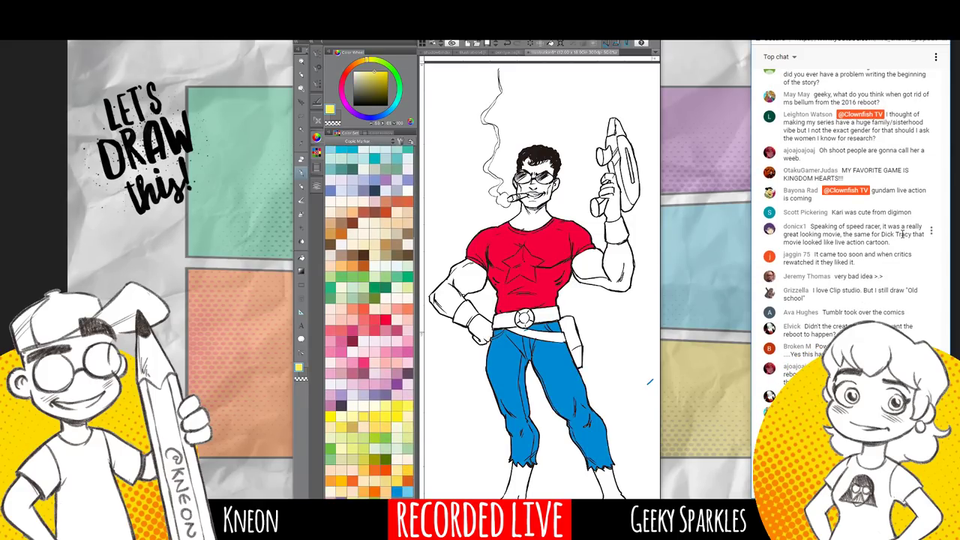
key(g)
Try filling the background and the shirt's star with light yellow, then undo the fills and the gap-closing pen stroke.
click(630, 337)
click(525, 262)
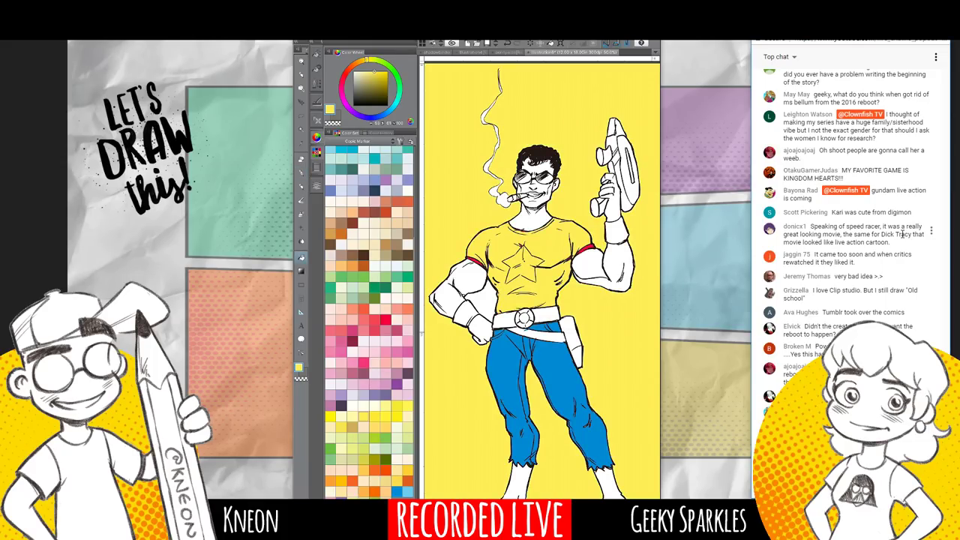
key(ctrl+z)
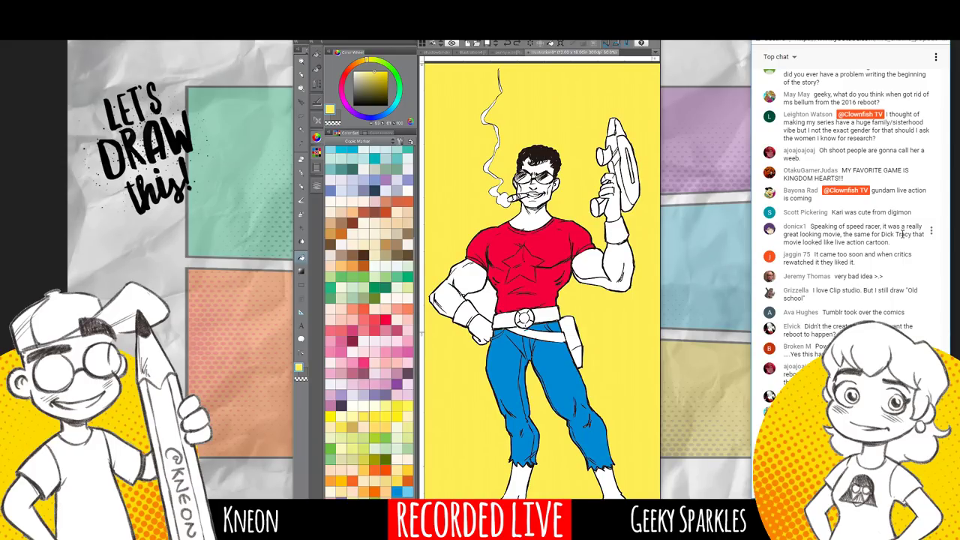
key(p)
mouse_move(512, 268)
mouse_down()
mouse_move(508, 281)
mouse_move(525, 271)
mouse_up()
key(g)
click(525, 266)
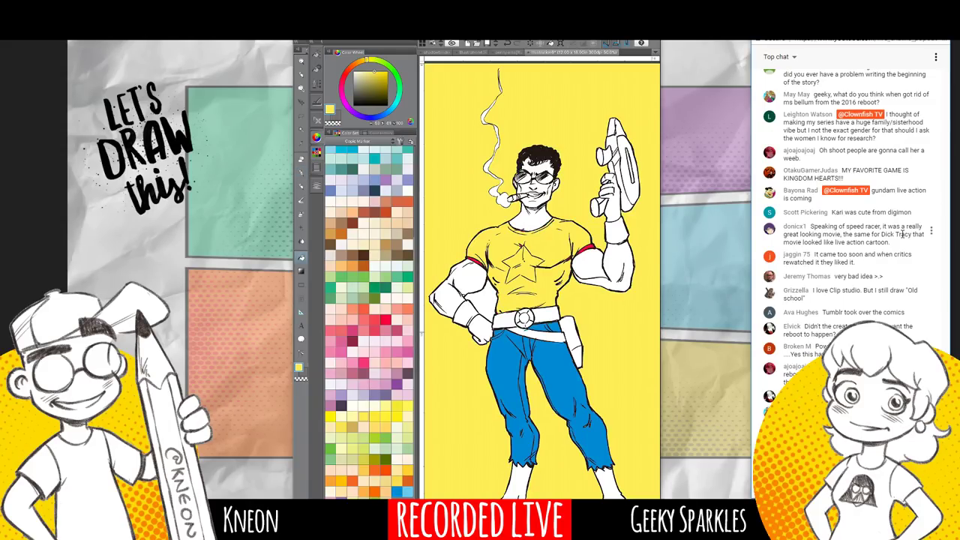
key(ctrl+z)
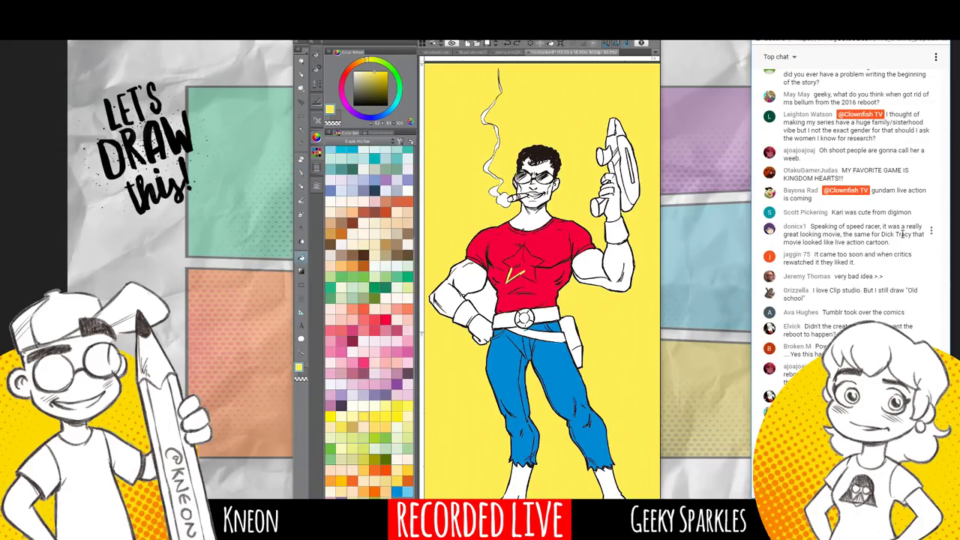
key(ctrl+z)
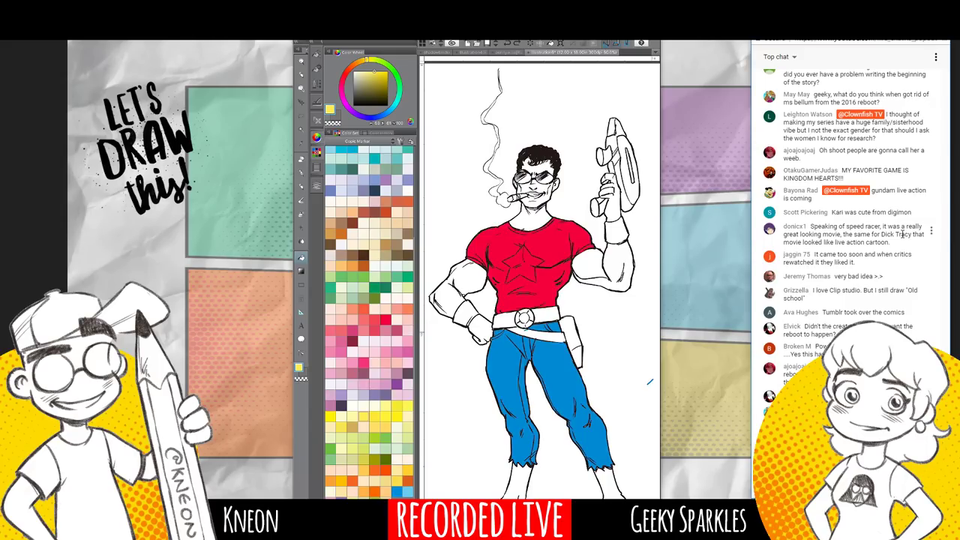
Close the gaps in the chest star's outline with light-yellow pen strokes and fill the star with the same yellow.
key(p)
drag(508, 282, 531, 263)
key(g)
click(523, 266)
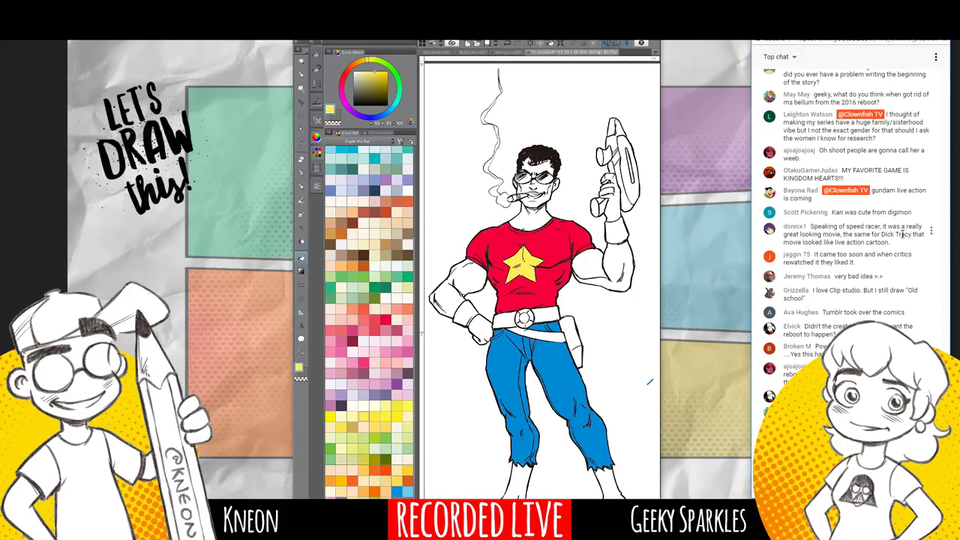
key(F2)
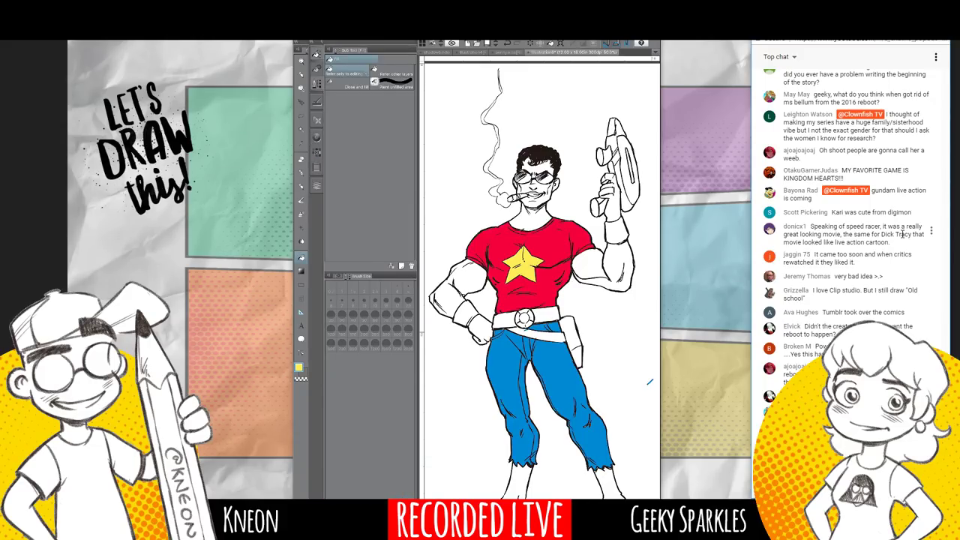
key(Tab)
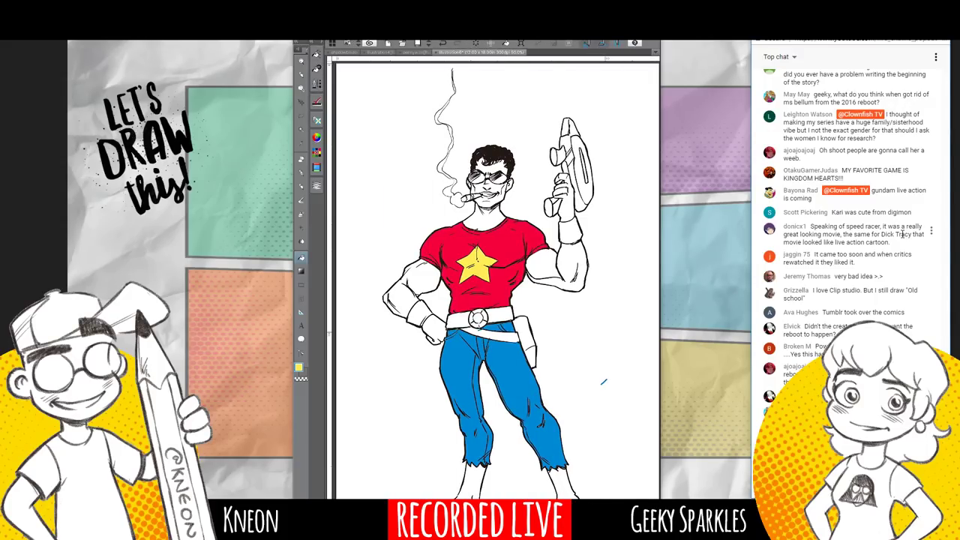
key(F2)
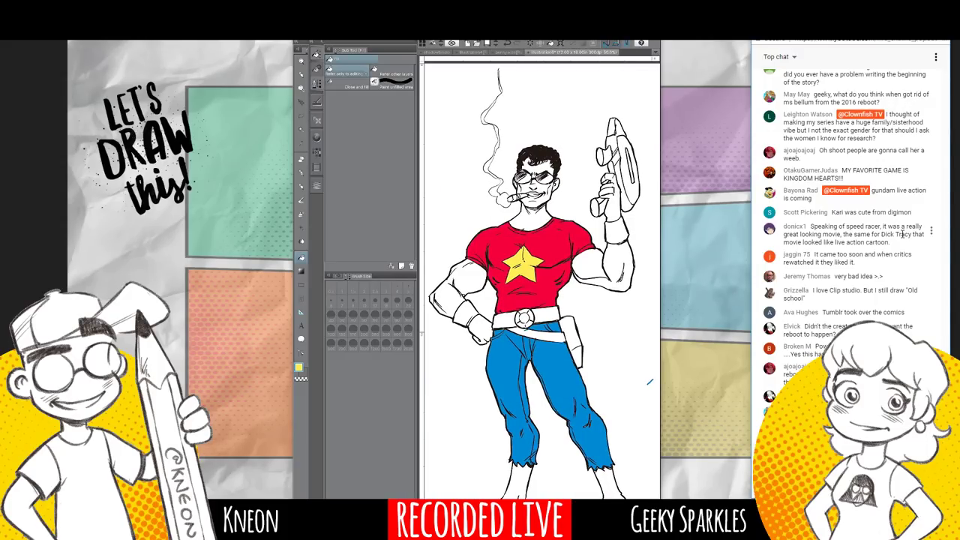
key(p)
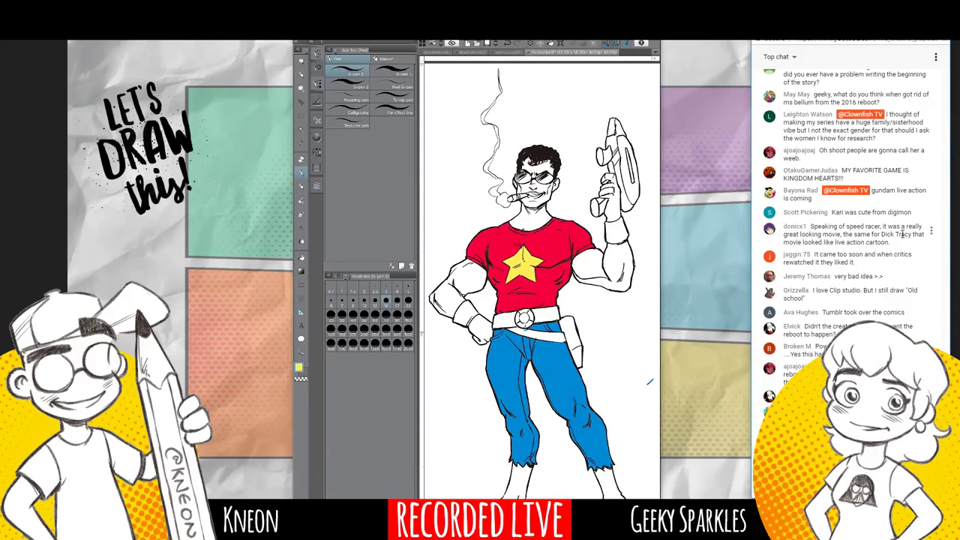
key(e)
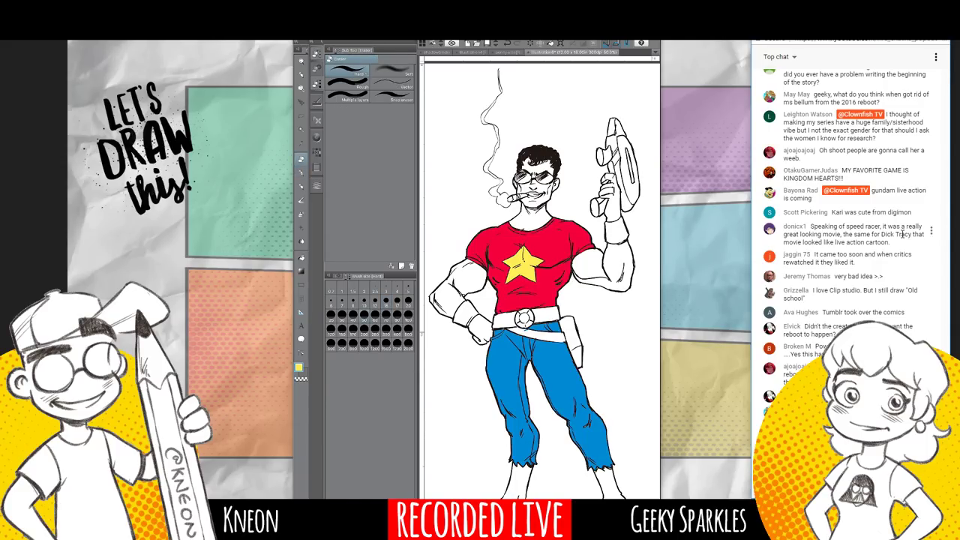
key(p)
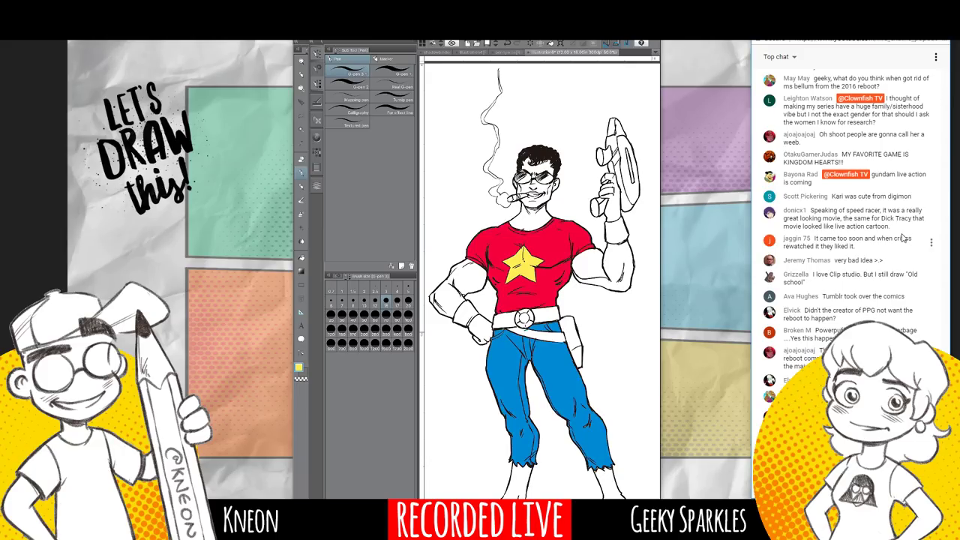
key(g)
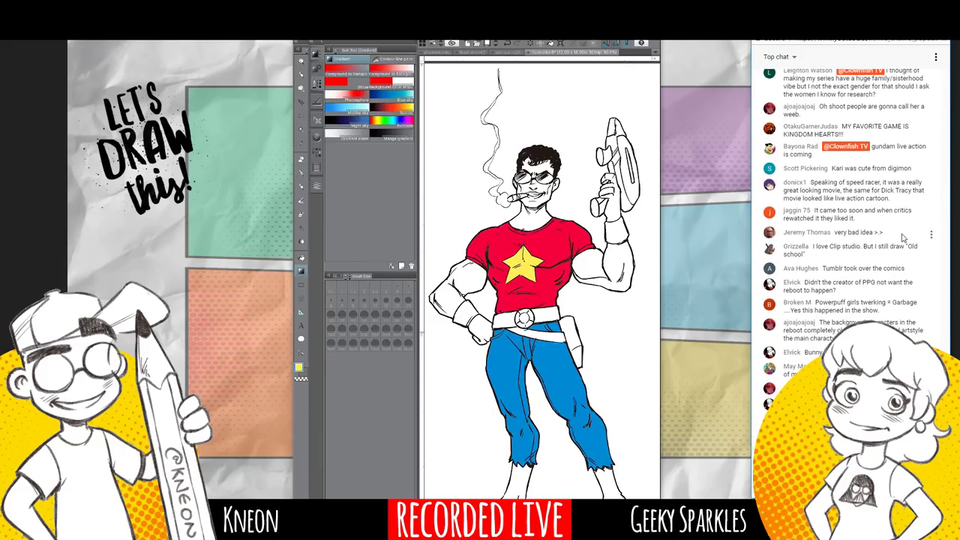
key(p)
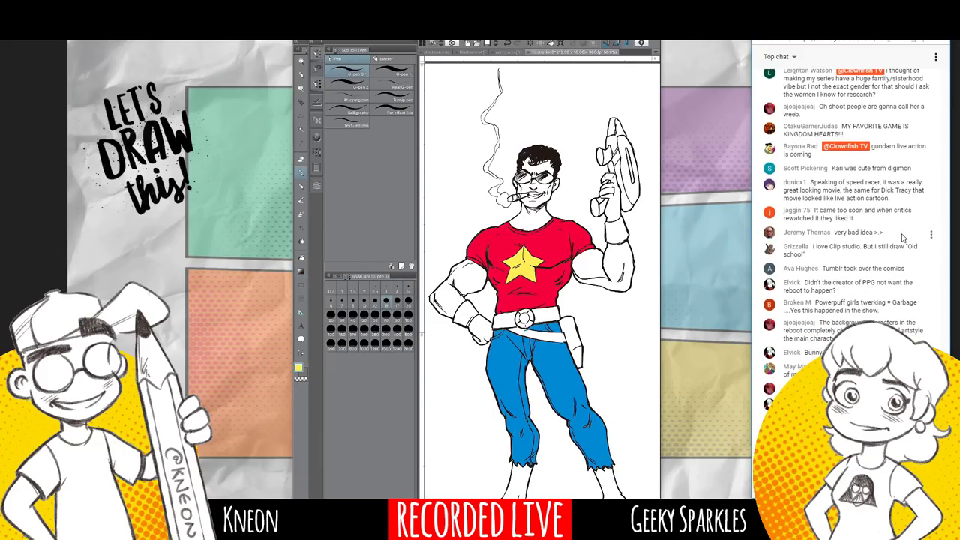
key(Tab)
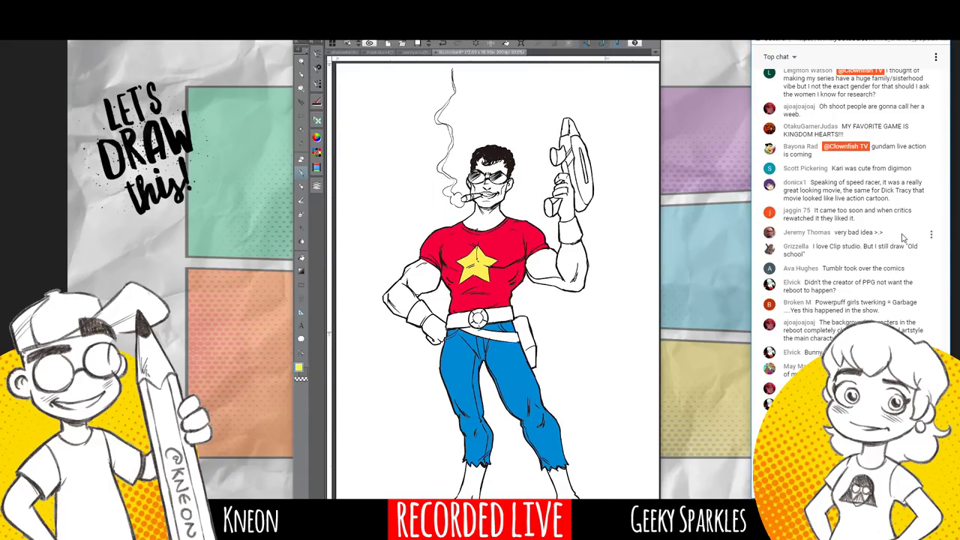
key(Tab)
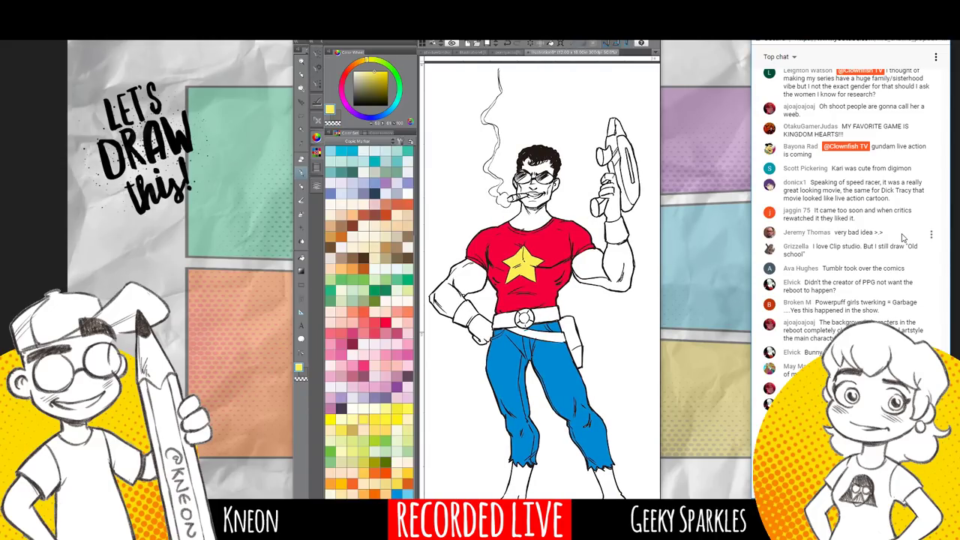
Fill the belt on both sides of the round buckle with dark navy.
scroll(369, 323, down, 1)
scroll(369, 315, up, 3)
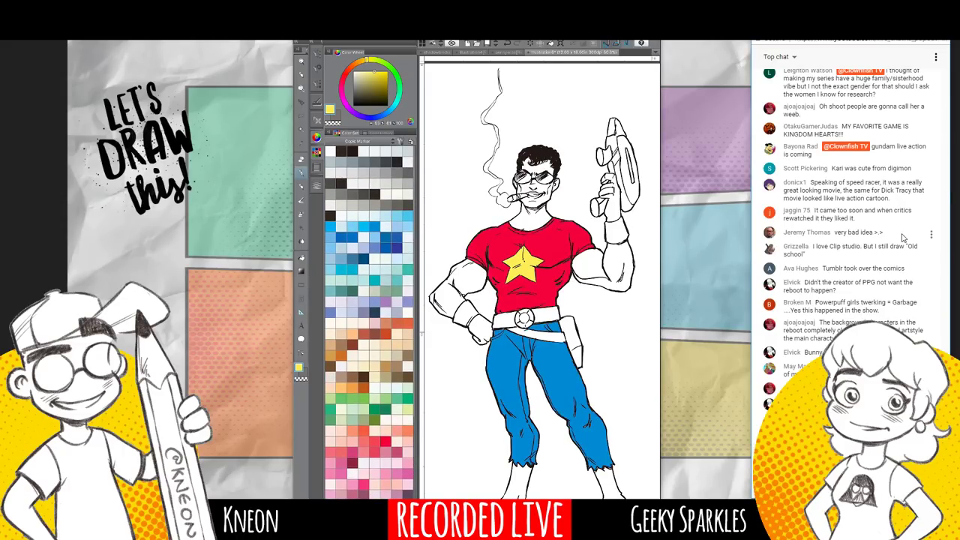
click(374, 312)
key(g)
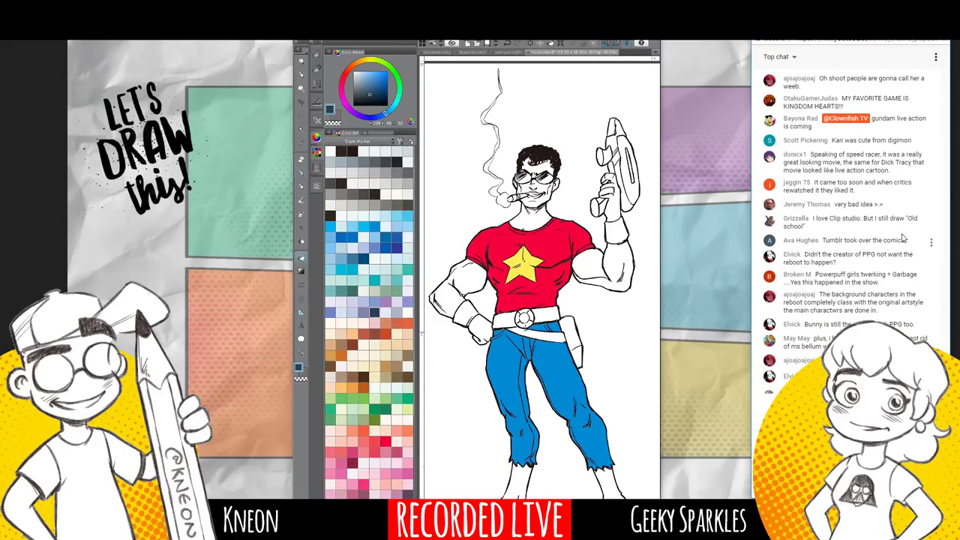
click(546, 314)
click(505, 321)
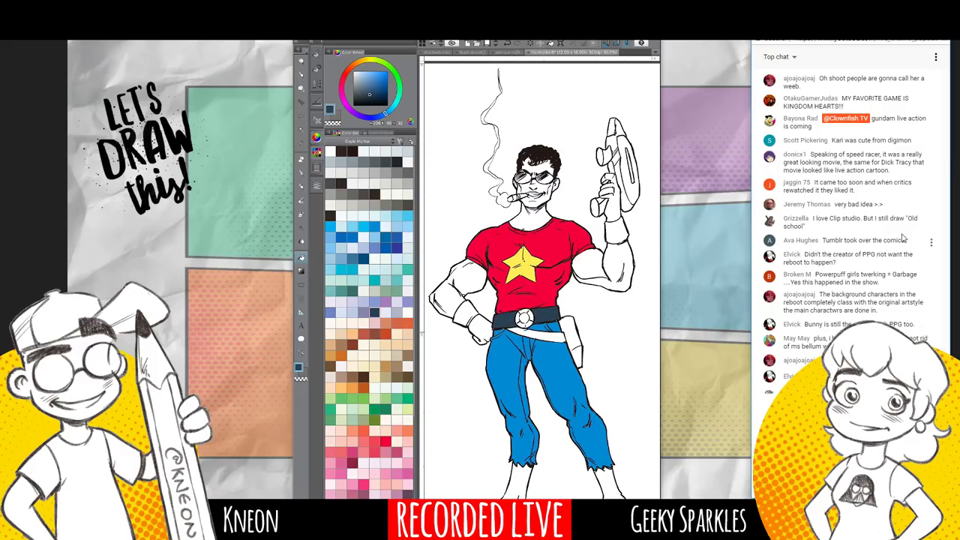
Fill the belt, the slanted holster strap and the hip holster with muted purple-blue.
click(363, 312)
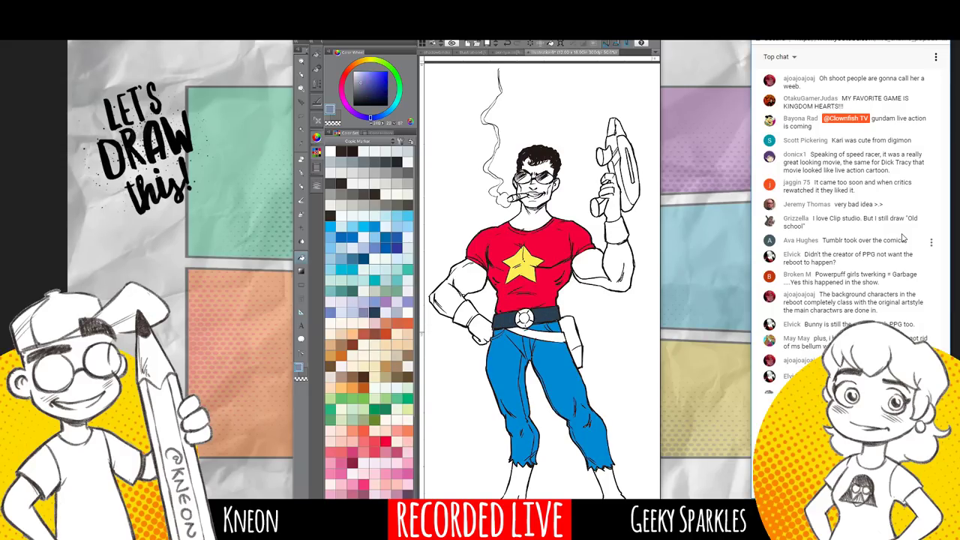
click(505, 321)
click(546, 314)
click(540, 334)
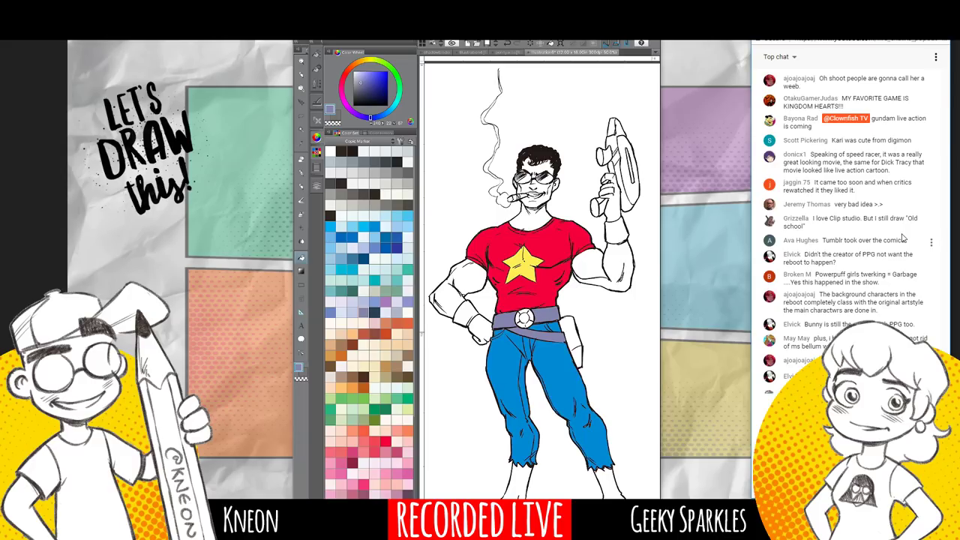
click(571, 341)
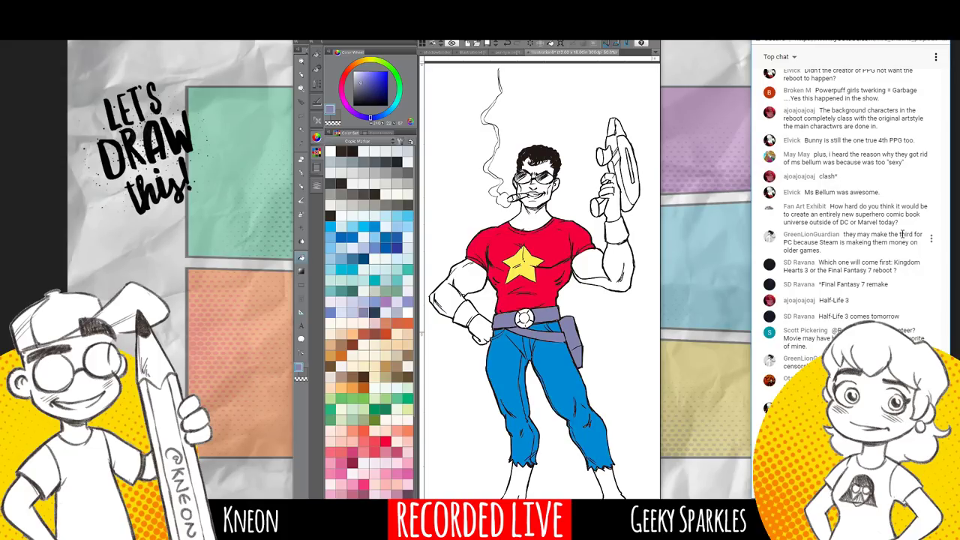
Fill the face, neck, arms, hands and both lower legs with light tan, undoing the extra fill on the gun-side foot.
click(341, 387)
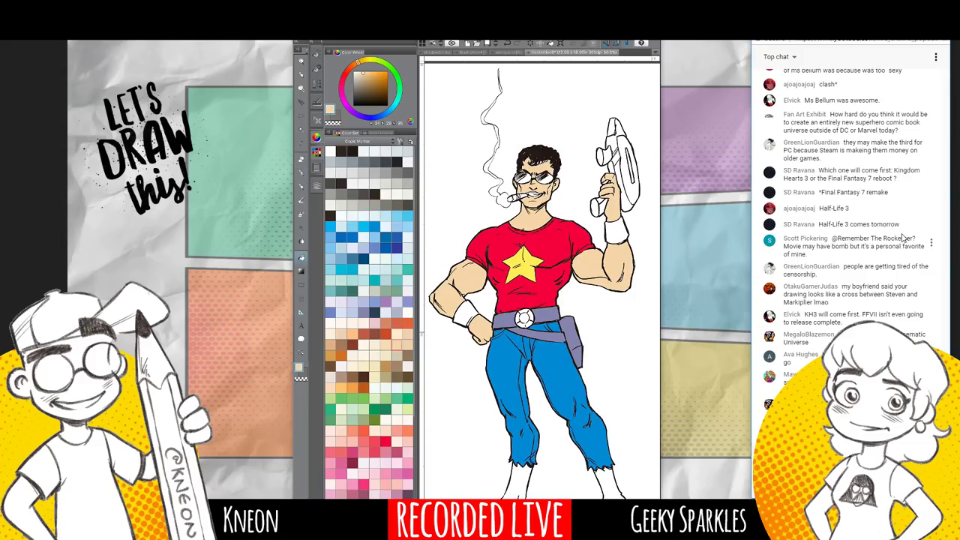
click(519, 483)
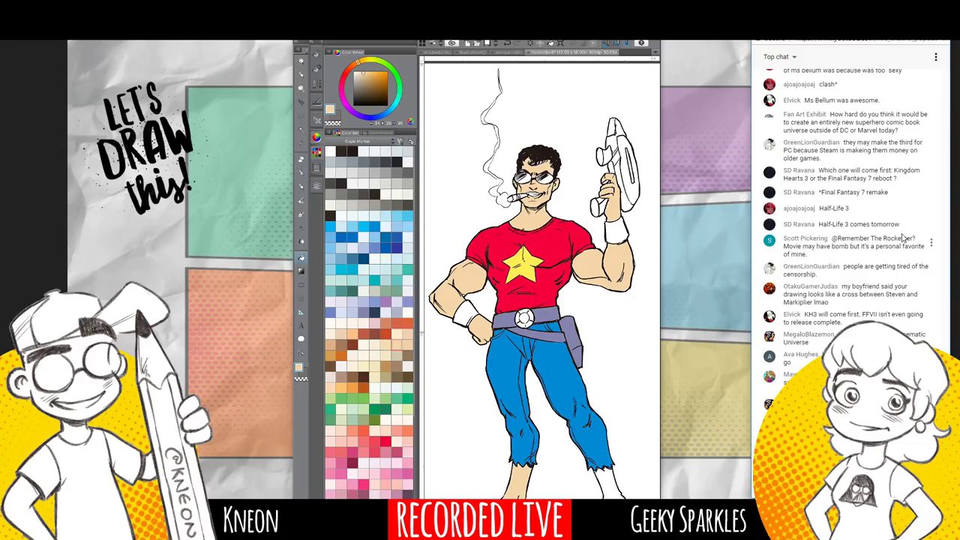
drag(519, 484, 512, 416)
click(610, 457)
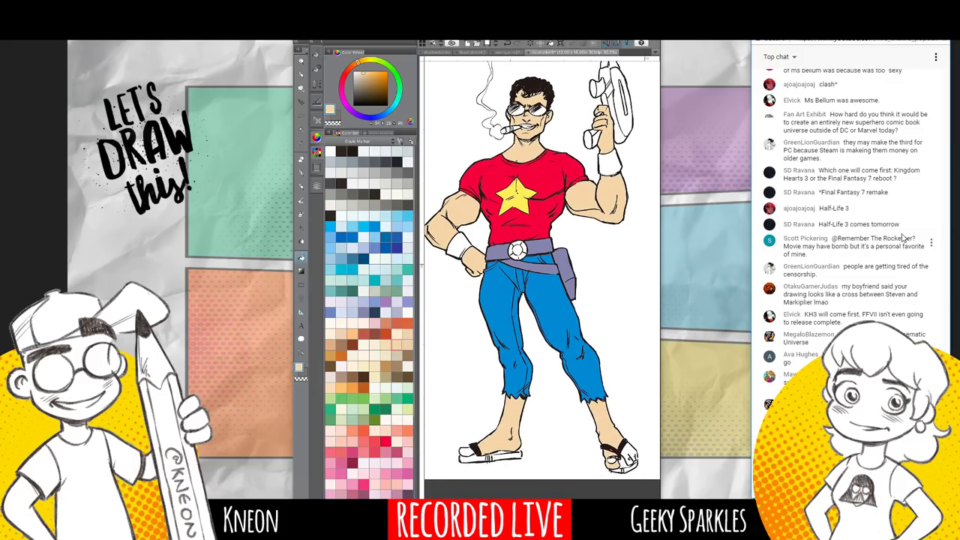
click(623, 455)
key(ctrl+z)
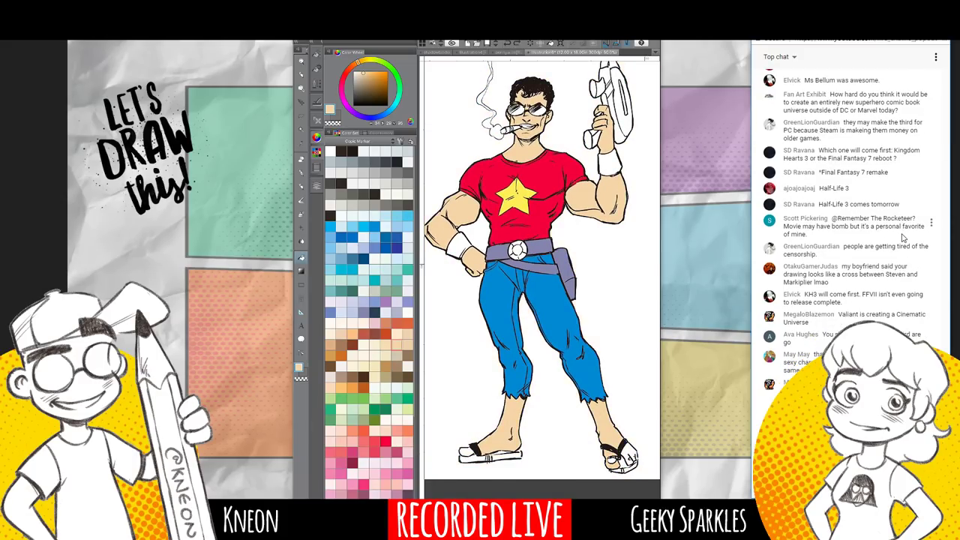
Paint the remaining skin of the gun-side foot light tan with the G-pen 2.
key(p)
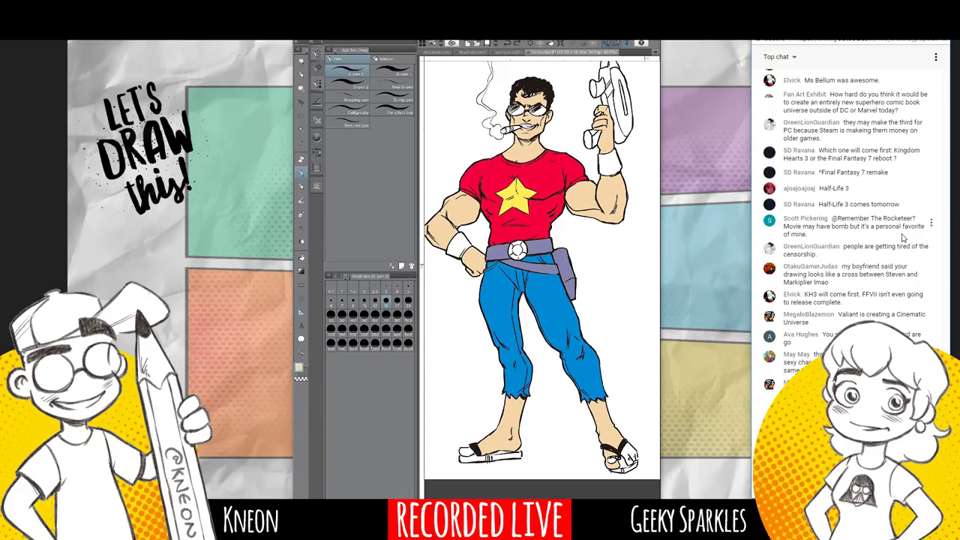
key(period)
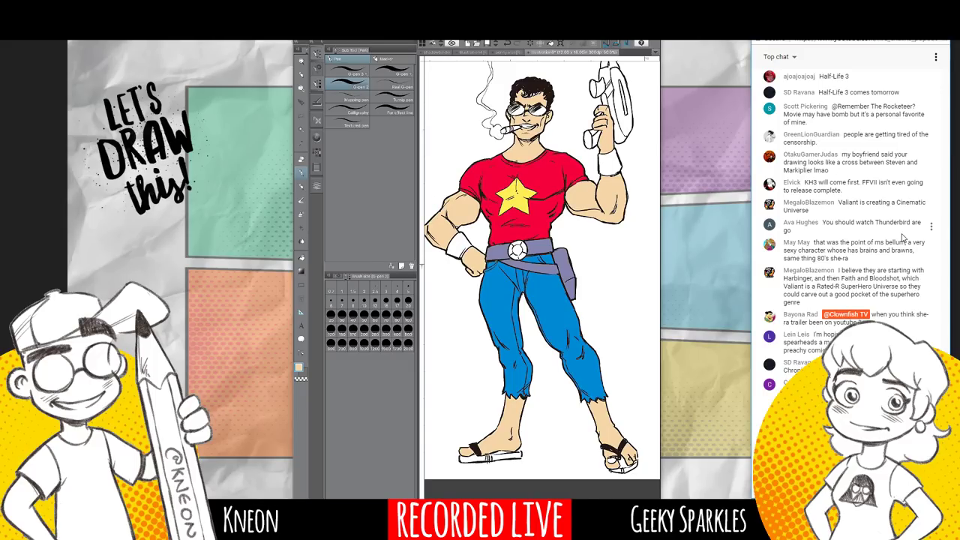
Fill the segments of the round belt buckle with coral red.
key(F3)
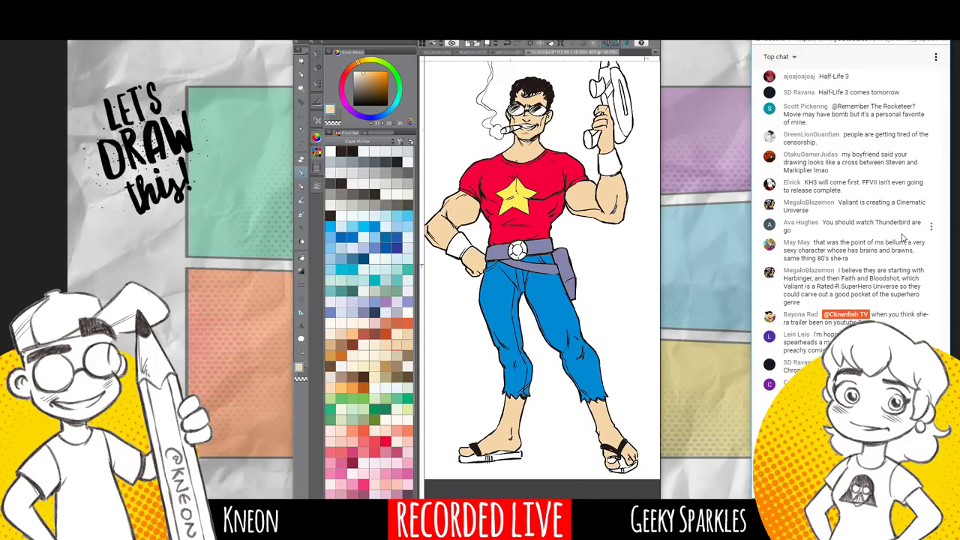
click(375, 451)
key(g)
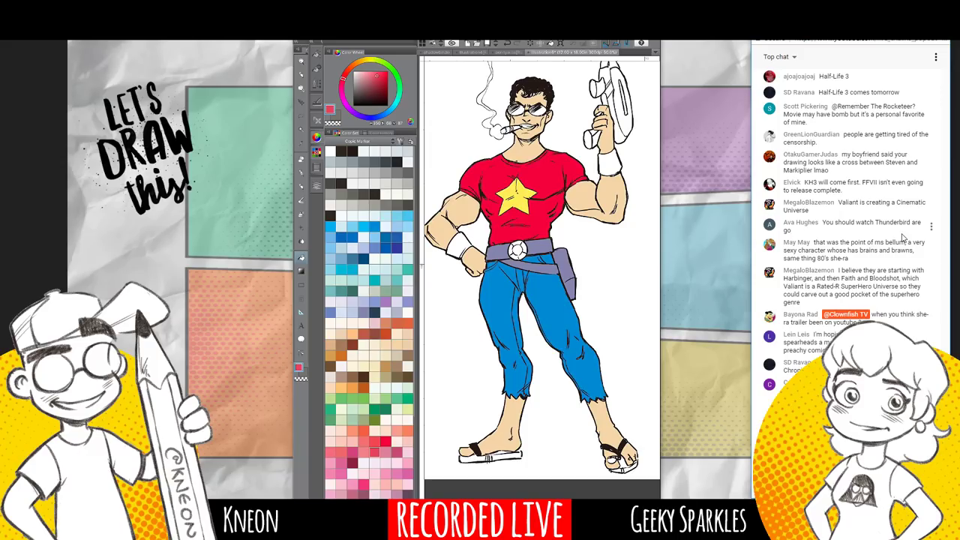
click(517, 254)
click(512, 249)
click(516, 245)
click(523, 247)
Fill both wristbands with golden yellow.
scroll(369, 321, down, 4)
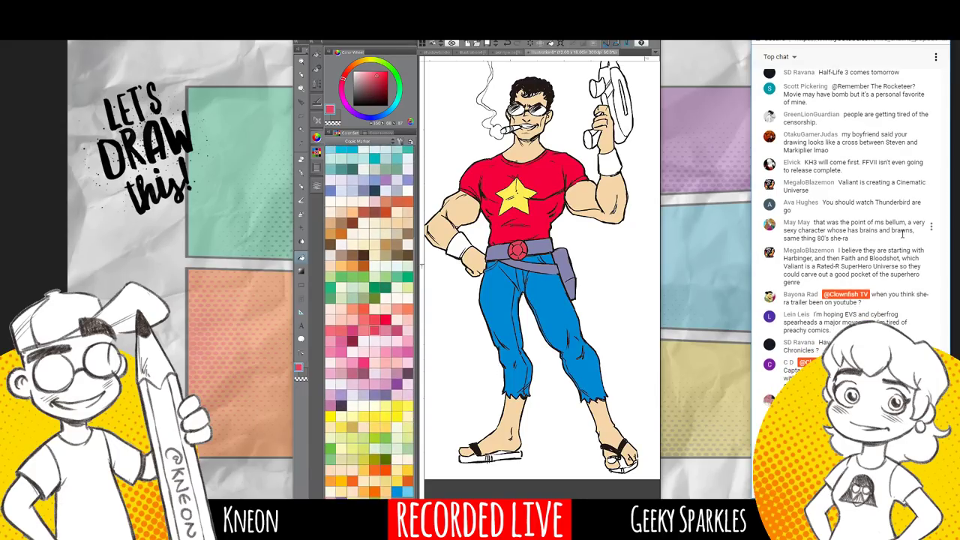
click(384, 427)
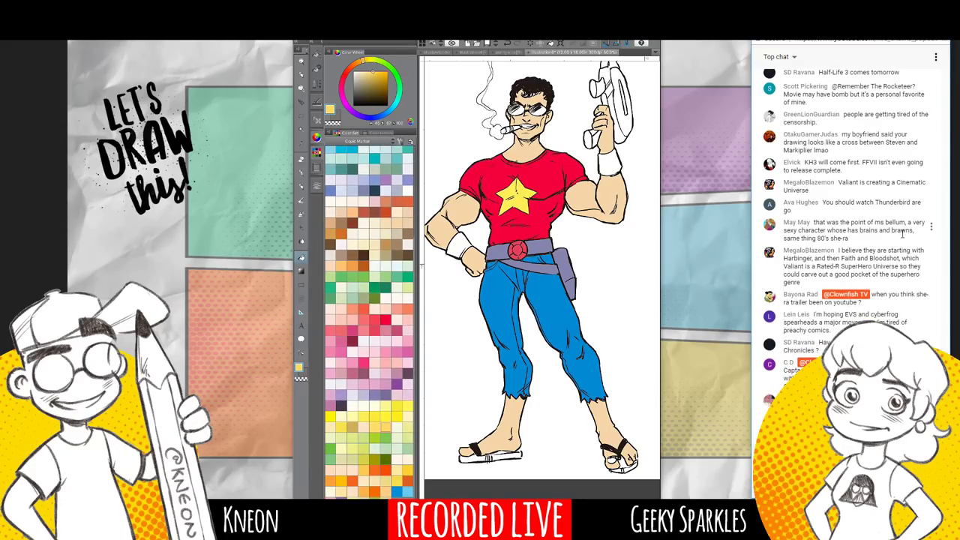
click(459, 246)
click(610, 164)
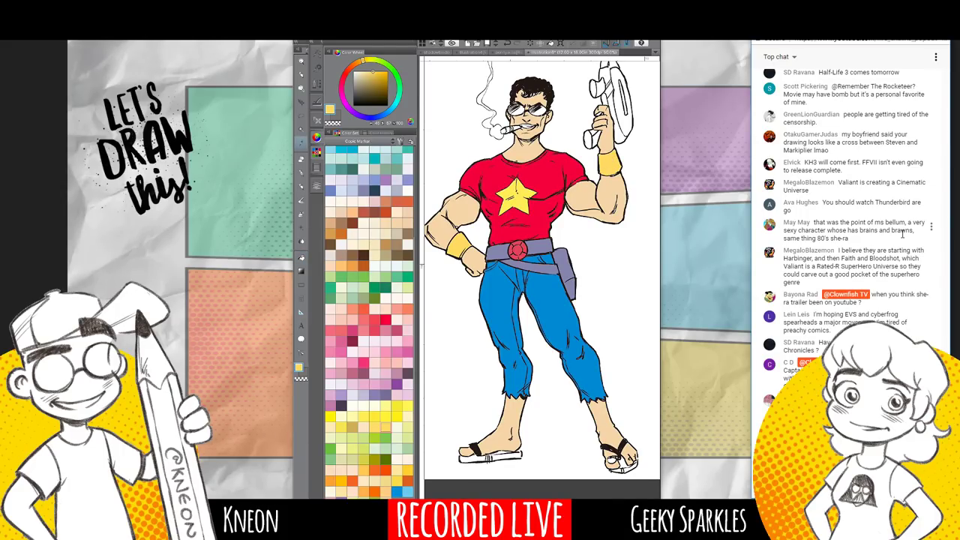
Sample the light tan from the gun arm and touch up the skin areas with the pen.
alt+click(606, 197)
key(p)
key(p)
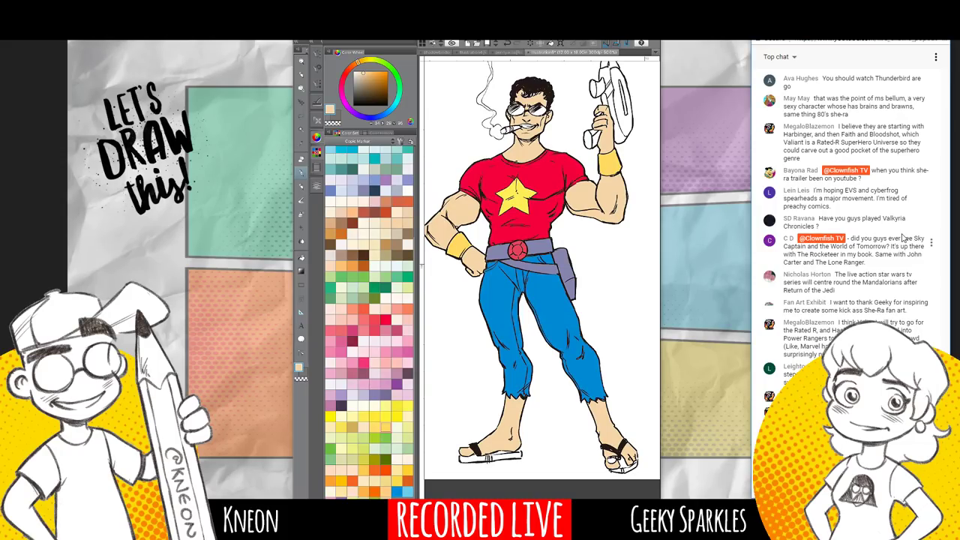
Color both flip-flop soles in the belt's muted purple-blue, undoing one extra fill and finishing the gaps with pen strokes.
key(i)
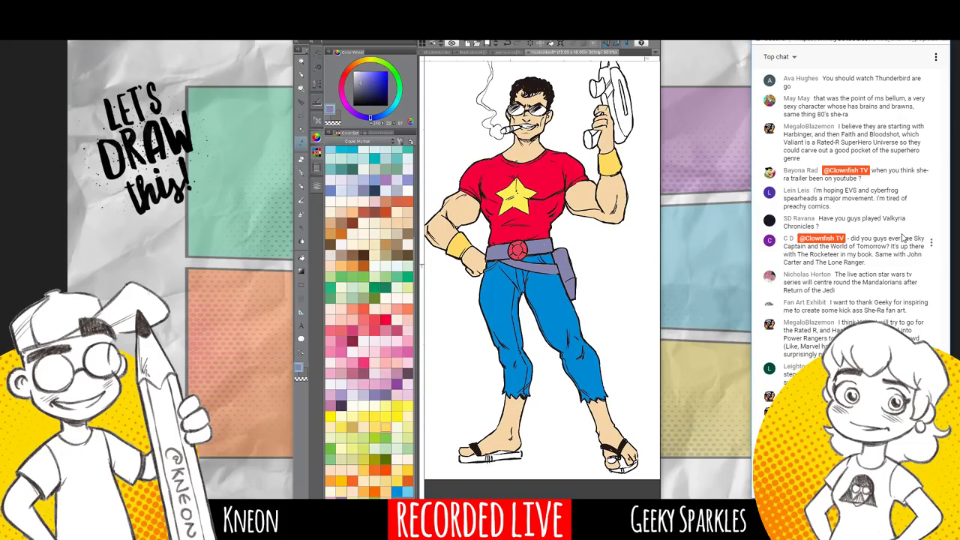
key(g)
click(470, 459)
click(504, 455)
key(ctrl+z)
key(p)
drag(486, 458, 500, 457)
drag(486, 456, 517, 453)
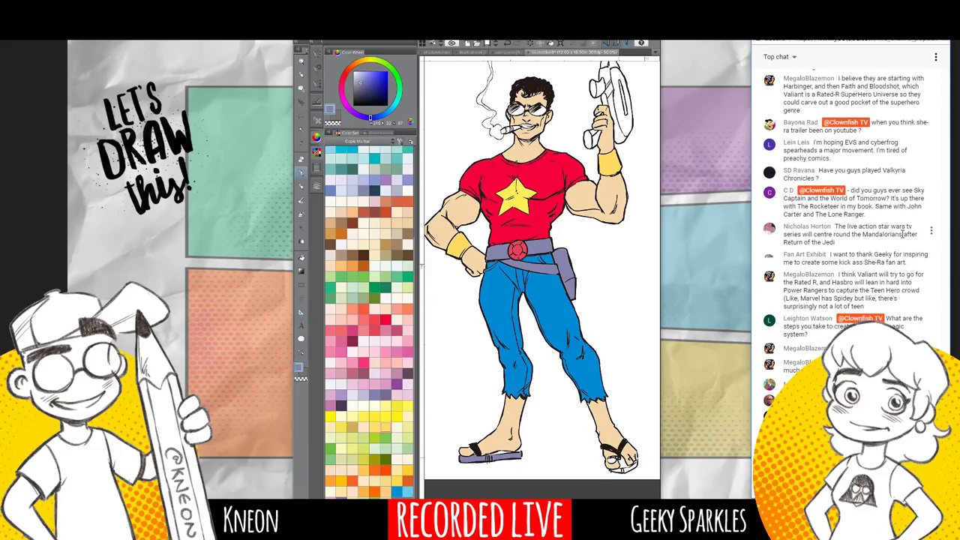
drag(619, 458, 631, 467)
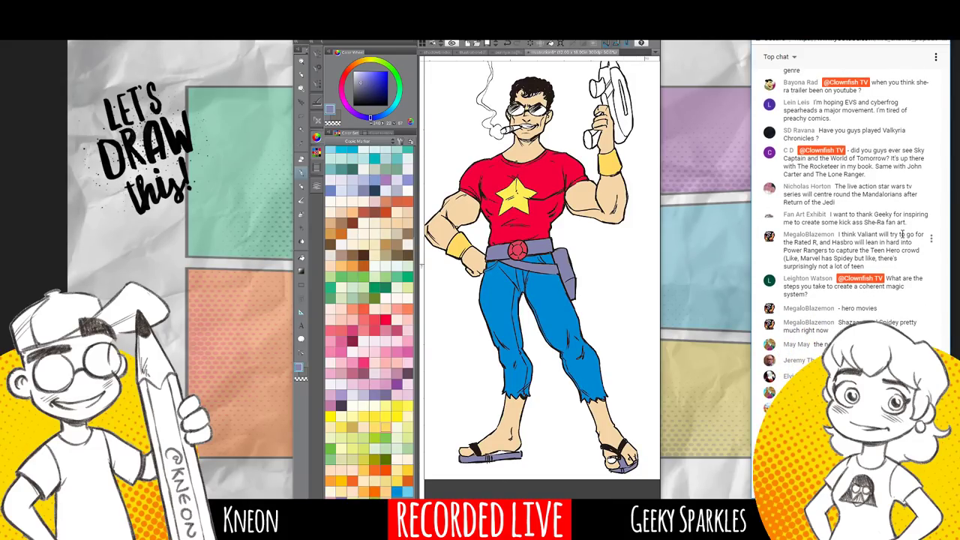
Paint the remaining white toes of the gun-side foot with light tan.
key(i)
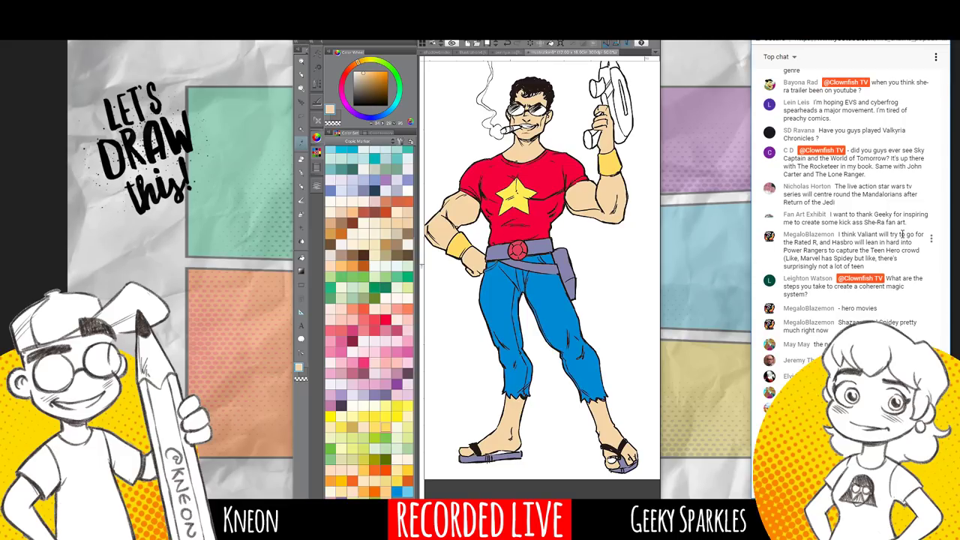
key(p)
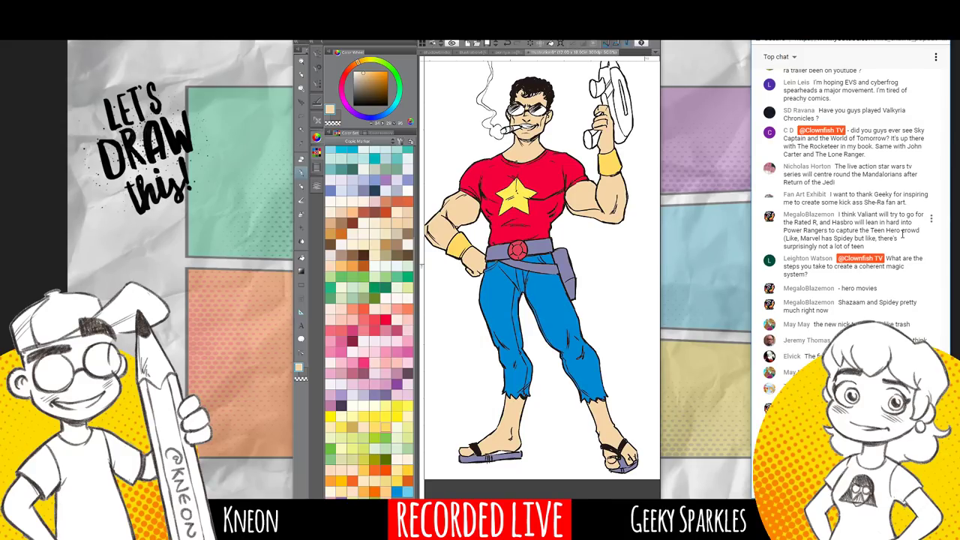
Paint a bright-blue highlight into the black hair.
scroll(541, 278, down, 2)
scroll(542, 279, up, 3)
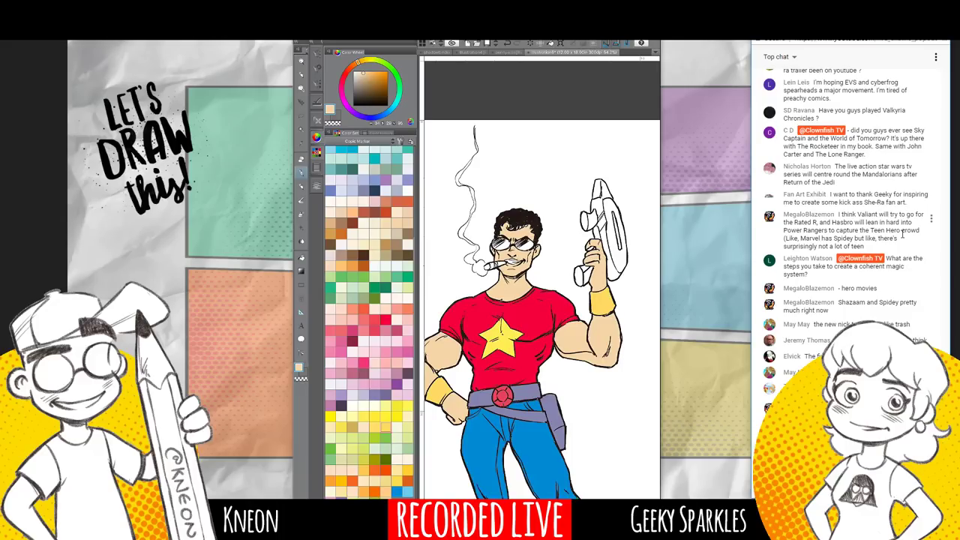
click(331, 150)
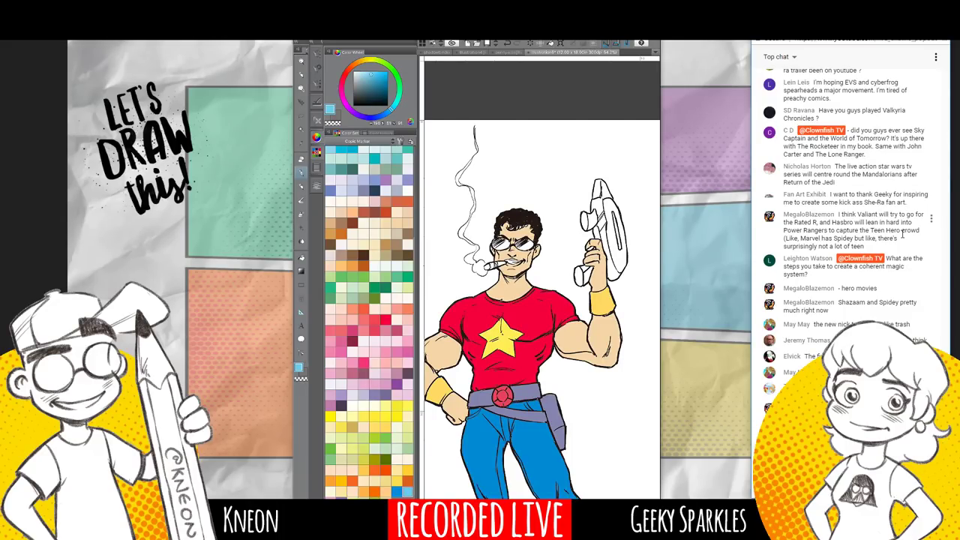
click(397, 492)
click(316, 54)
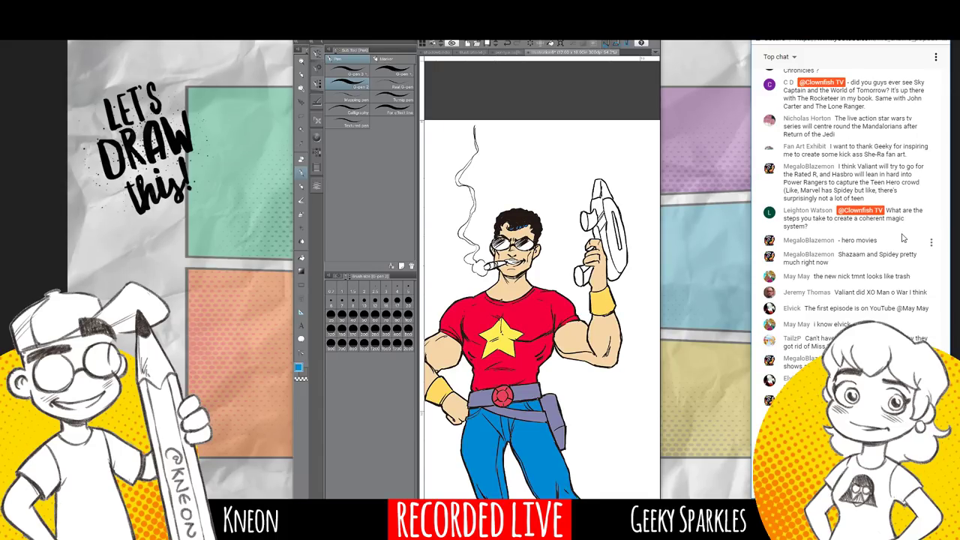
Paint both sunglass lenses periwinkle blue with the pen.
key(F2)
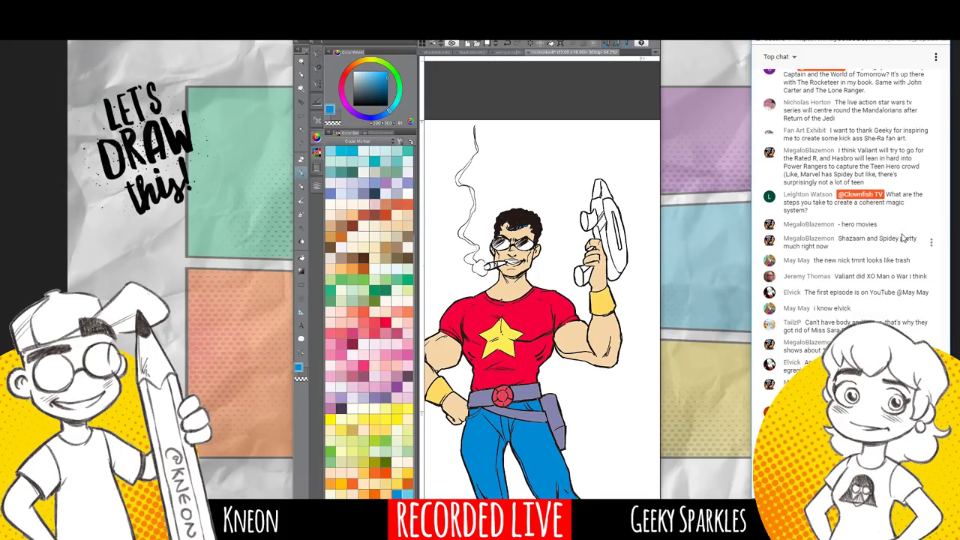
scroll(369, 322, up, 3)
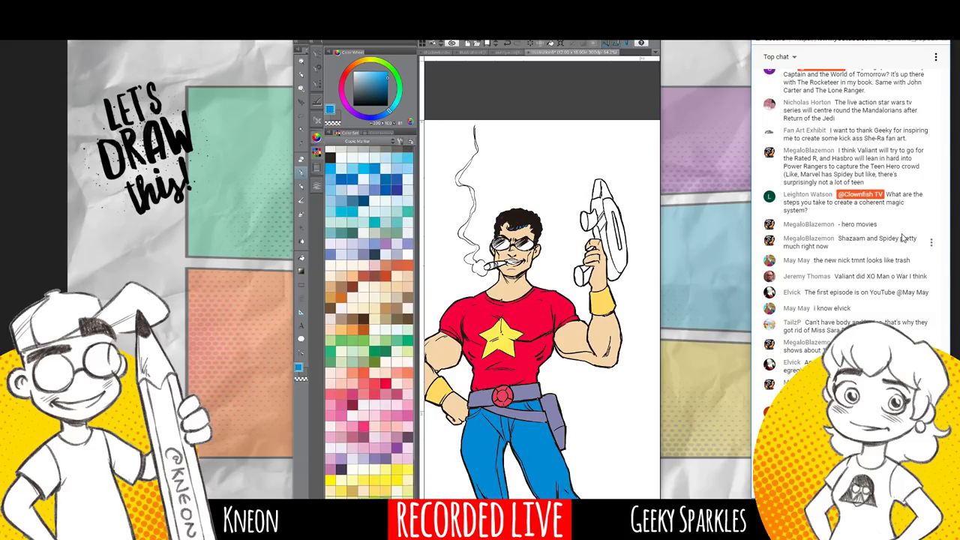
click(364, 204)
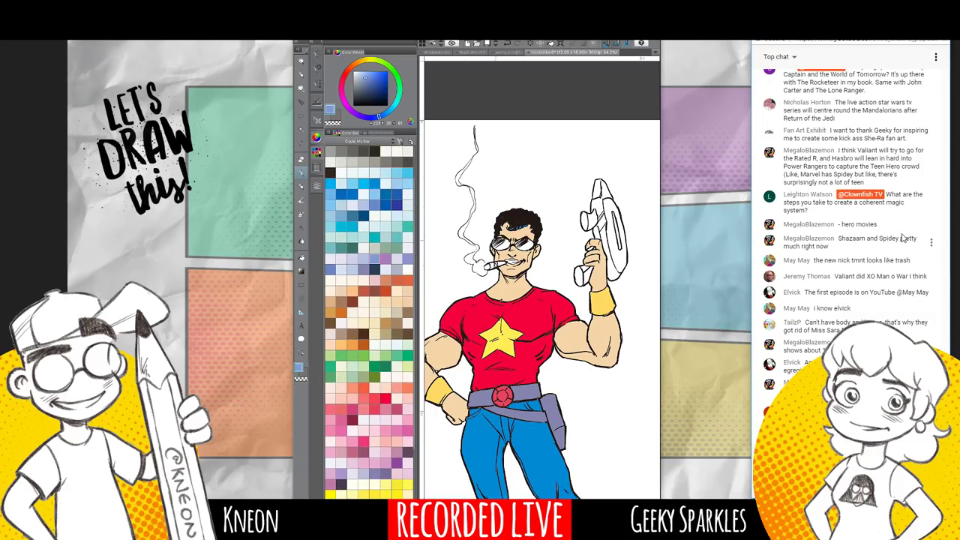
drag(494, 243, 506, 248)
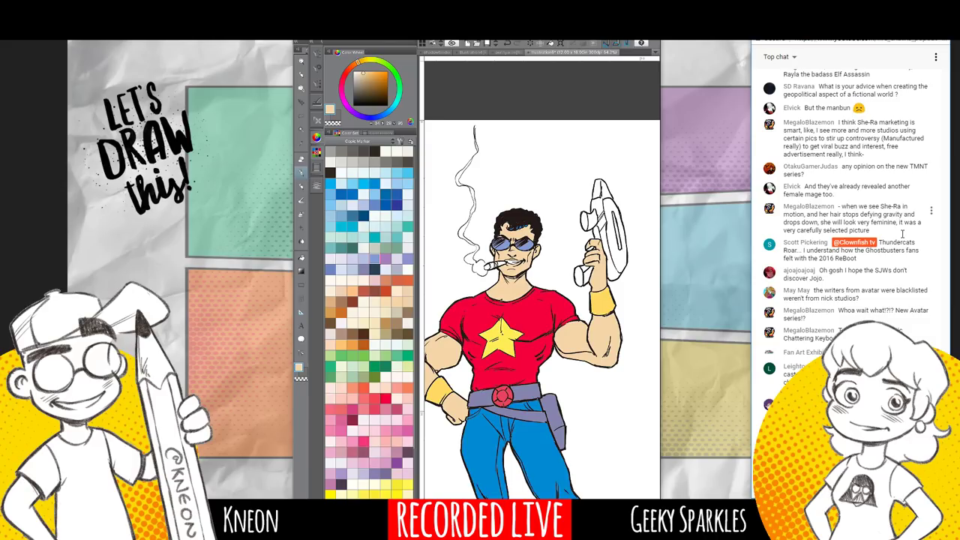
Fill all parts of the ray gun, from the tip and side knobs to the body and grip, with light blue-grey.
click(375, 259)
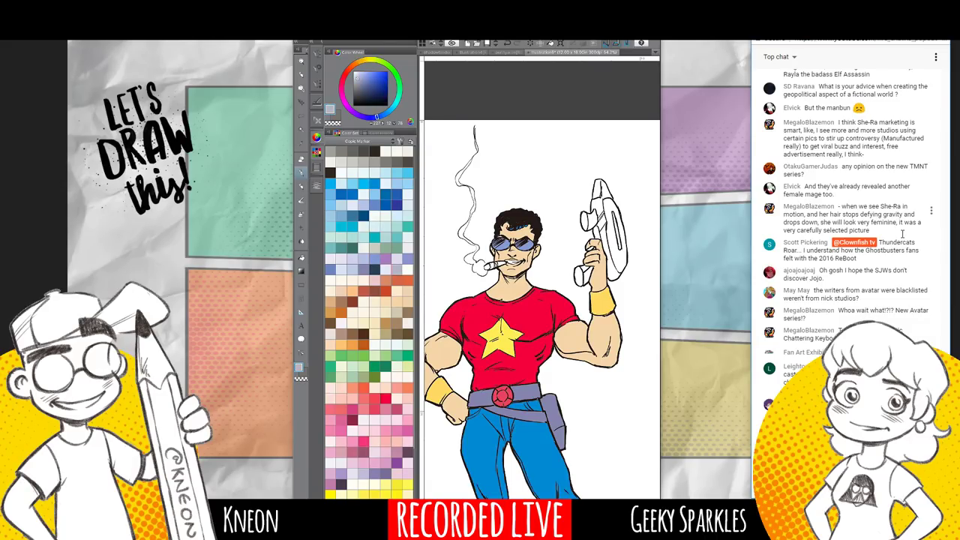
key(g)
click(592, 219)
click(584, 221)
click(603, 203)
click(597, 187)
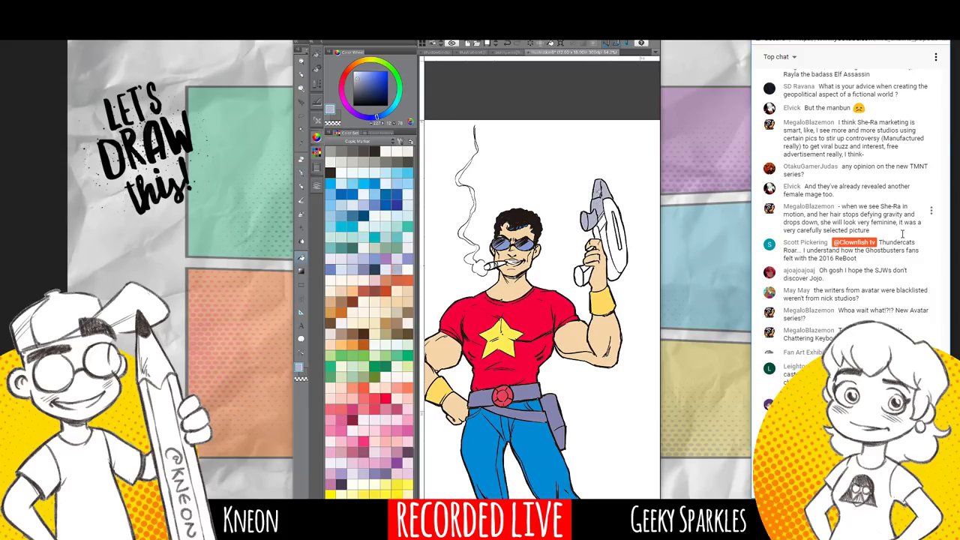
click(613, 232)
click(600, 223)
click(597, 232)
click(608, 252)
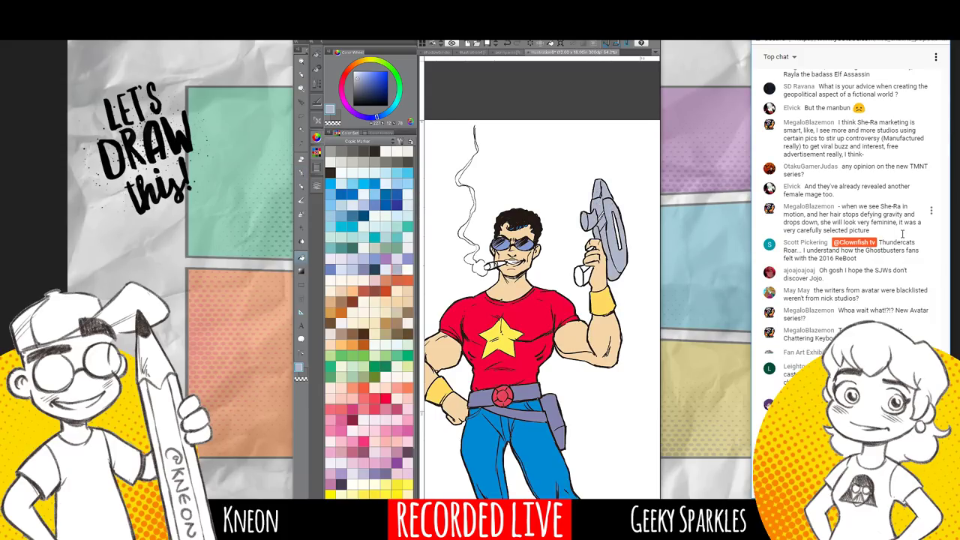
click(578, 277)
click(585, 268)
click(588, 275)
Paint a red stripe inside the narrow slot on the ray gun's body.
key(p)
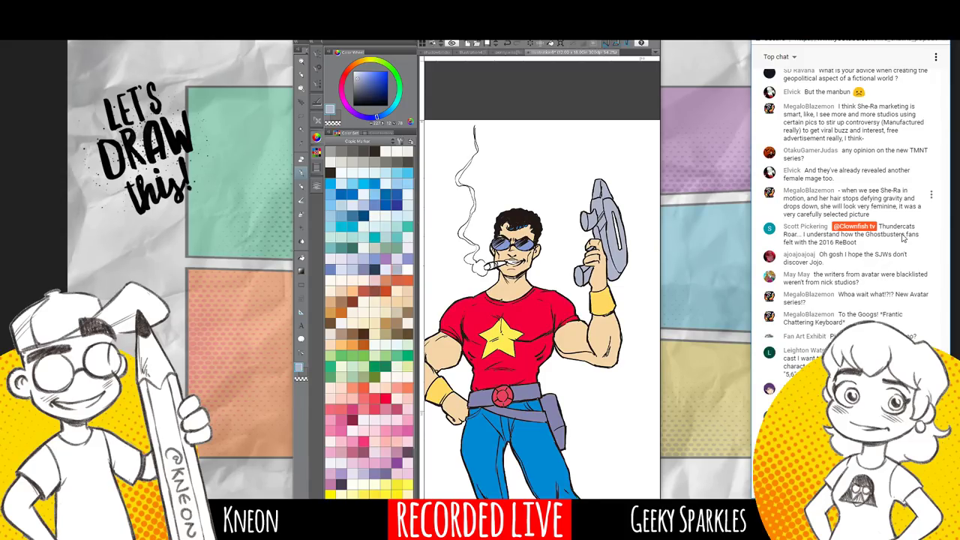
key(x)
drag(614, 222, 617, 239)
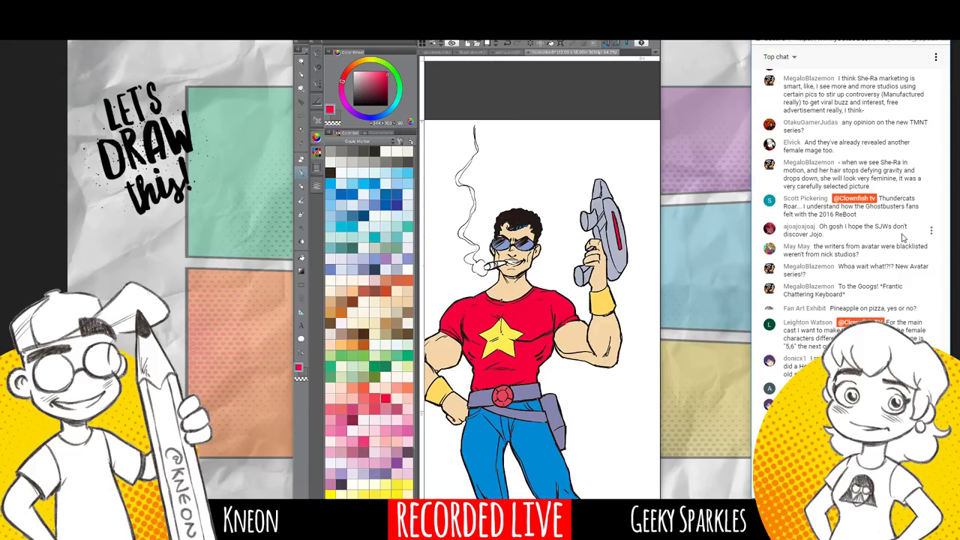
Look over the colored figure with the palettes hidden and sample the lens blue for the brush.
key(Tab)
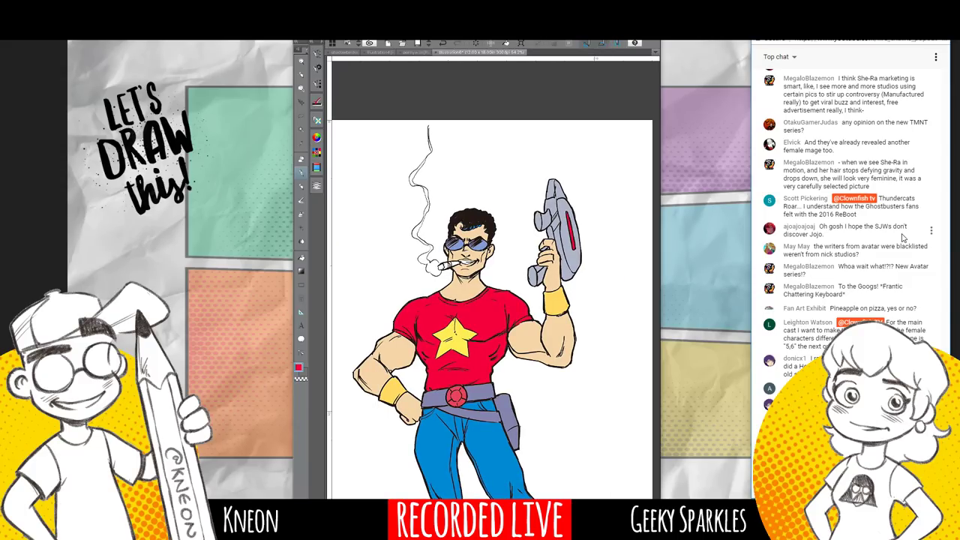
drag(491, 315, 513, 251)
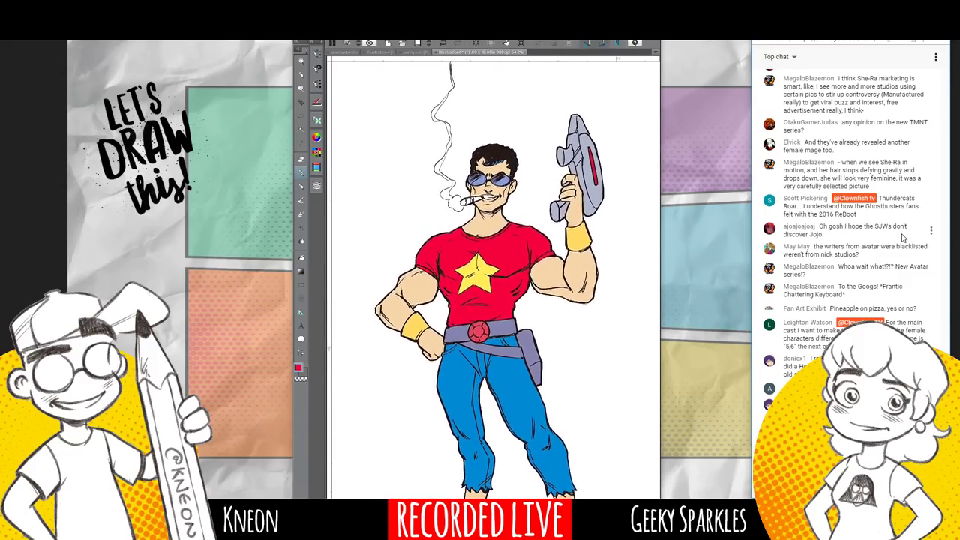
scroll(491, 285, down, 3)
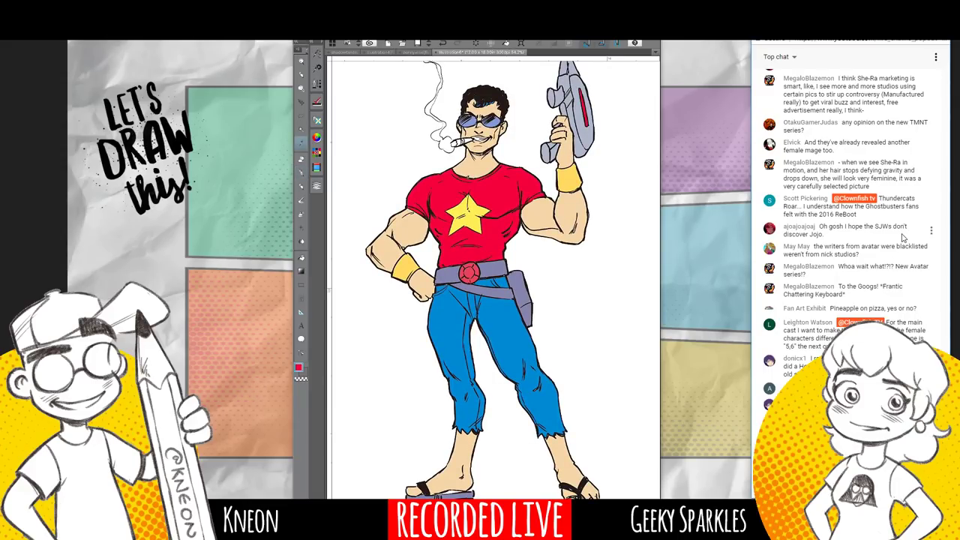
click(493, 122)
key(b)
scroll(492, 278, up, 3)
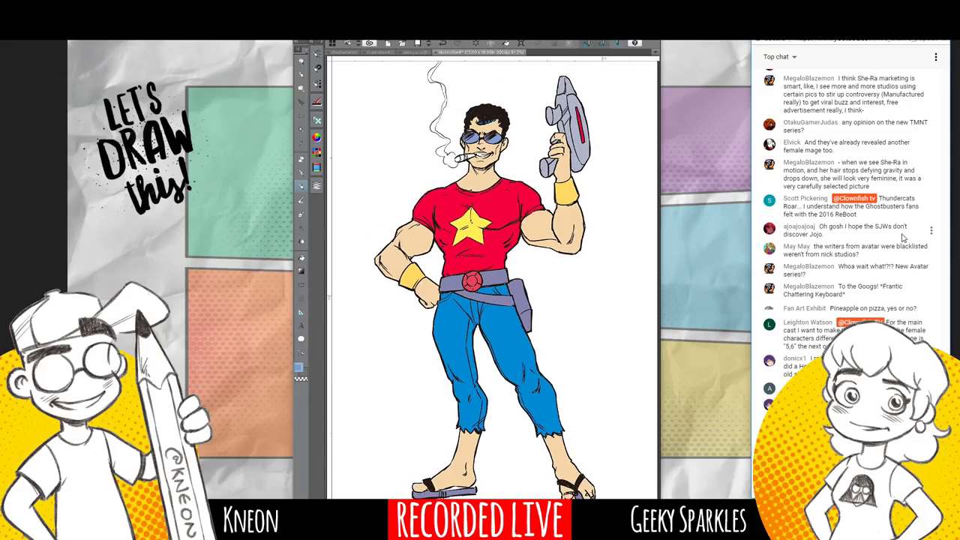
Paint the cigar brown and its burning tip light coral red.
key(Tab)
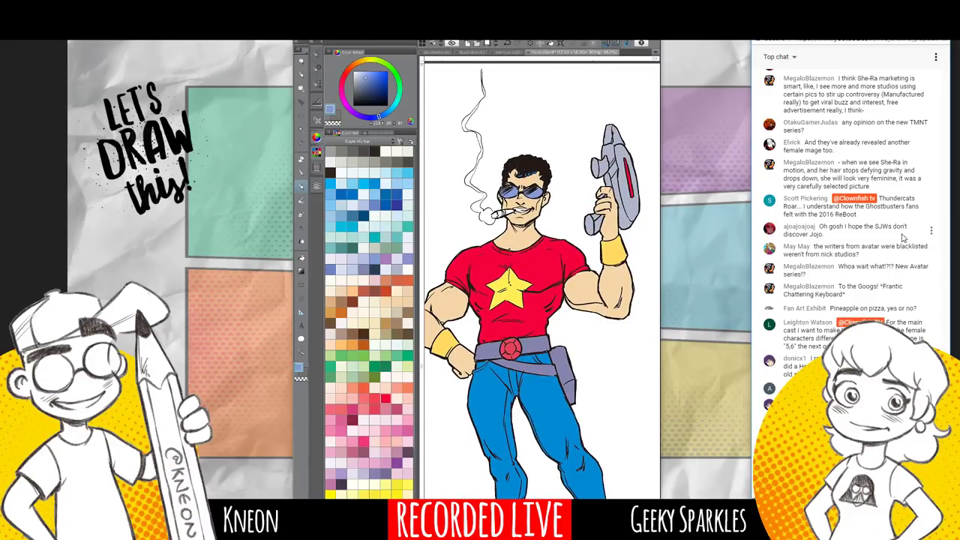
click(397, 334)
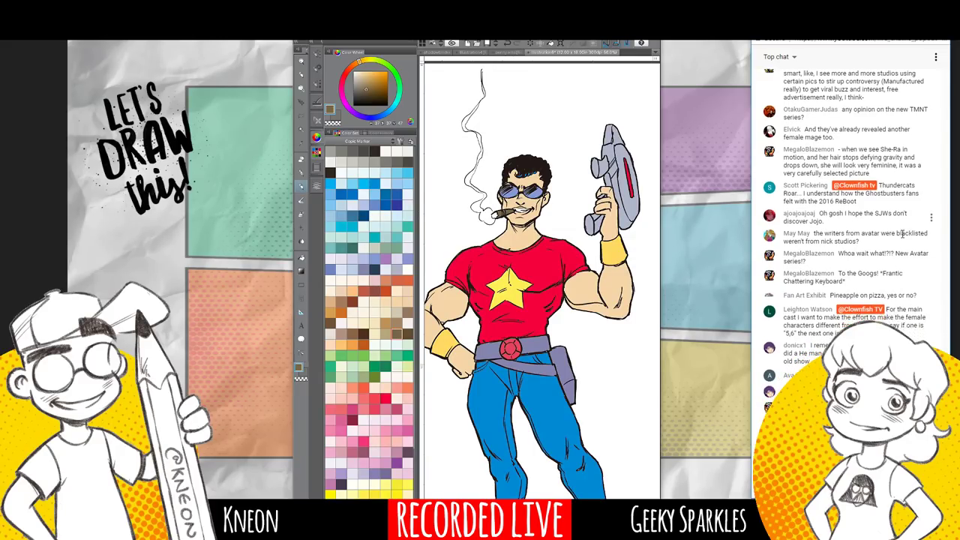
click(374, 398)
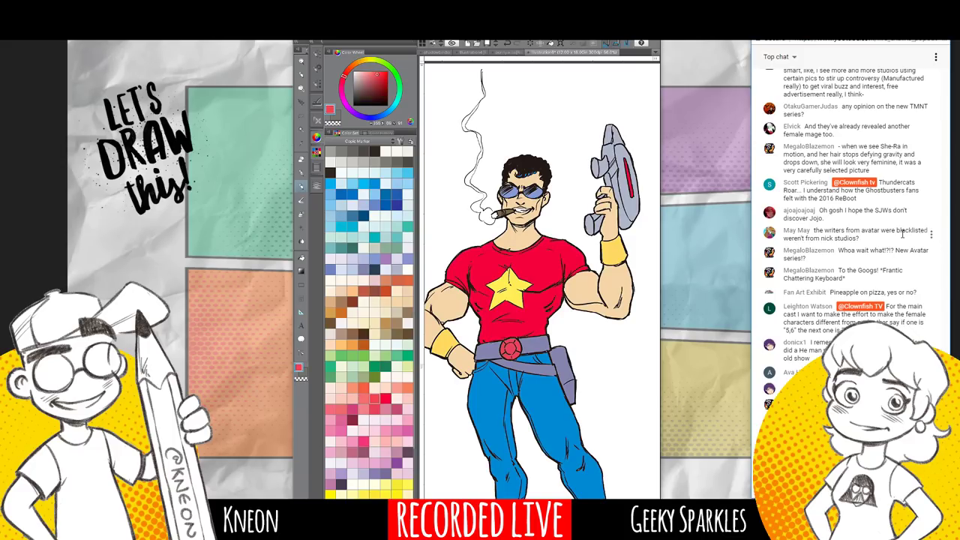
click(363, 399)
Sample the shirt's red as the drawing colour and return to the pen.
key(i)
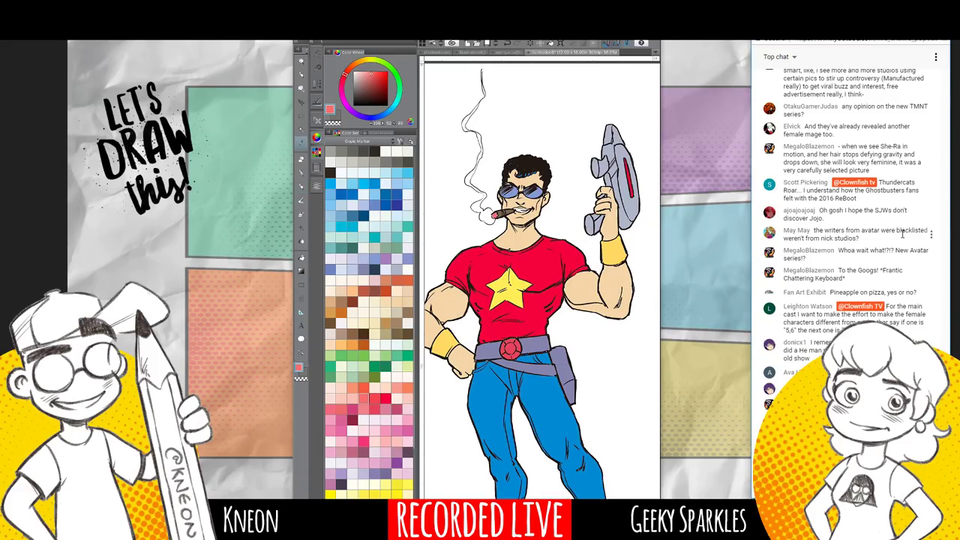
click(525, 255)
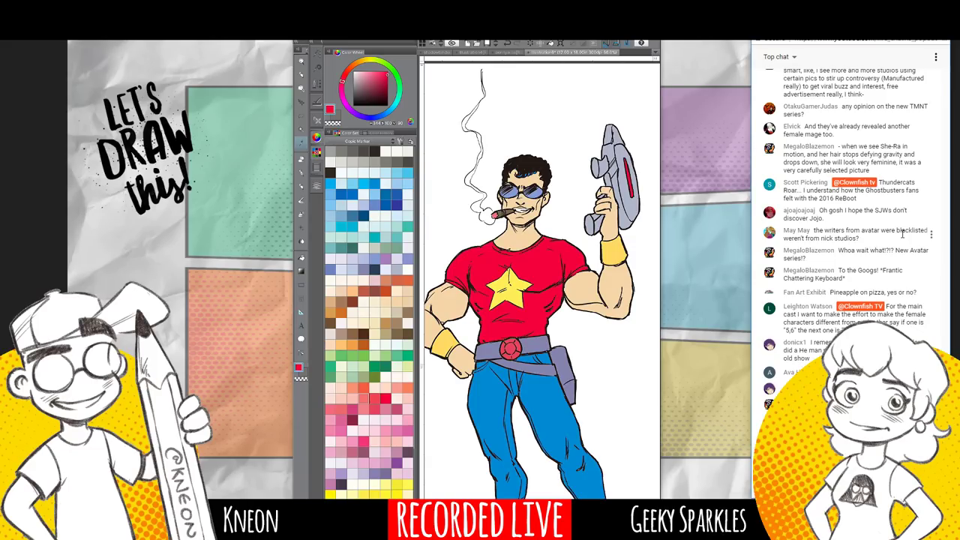
key(p)
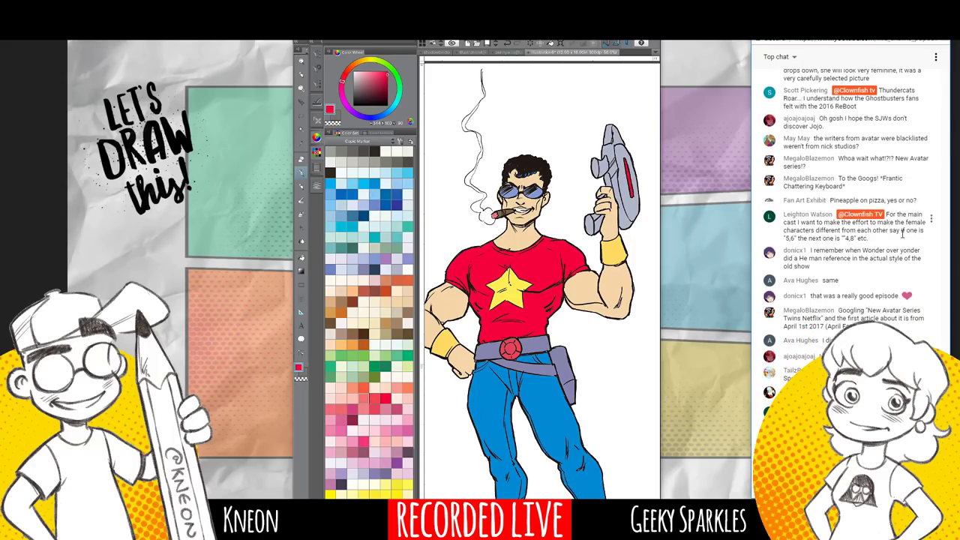
Look over the whole coloured figure with the palettes hidden.
key(Tab)
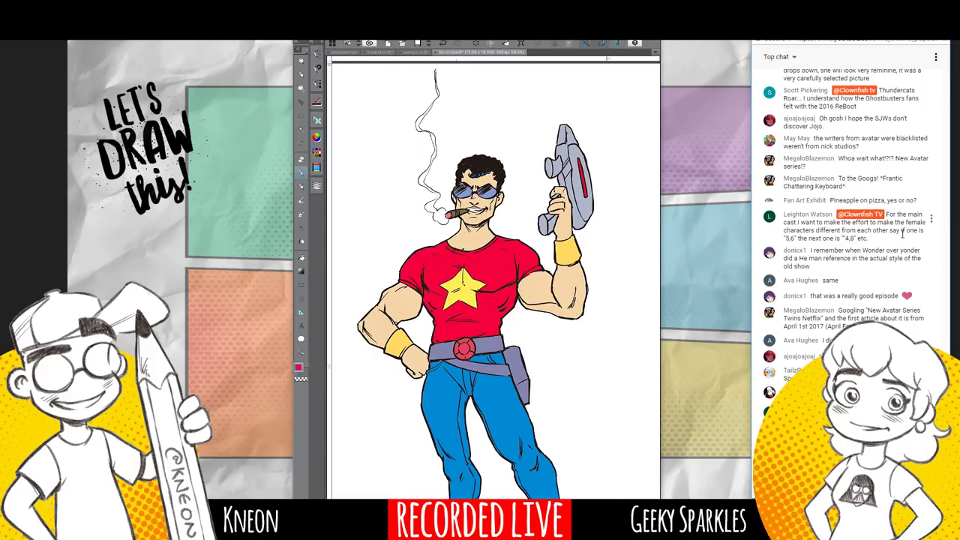
scroll(492, 281, down, 2)
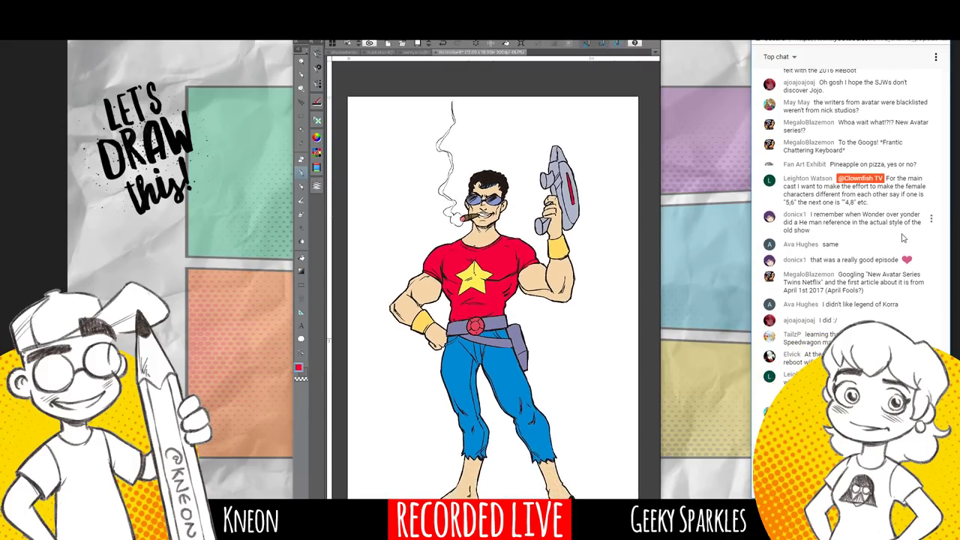
scroll(492, 281, up, 1)
scroll(493, 280, down, 1)
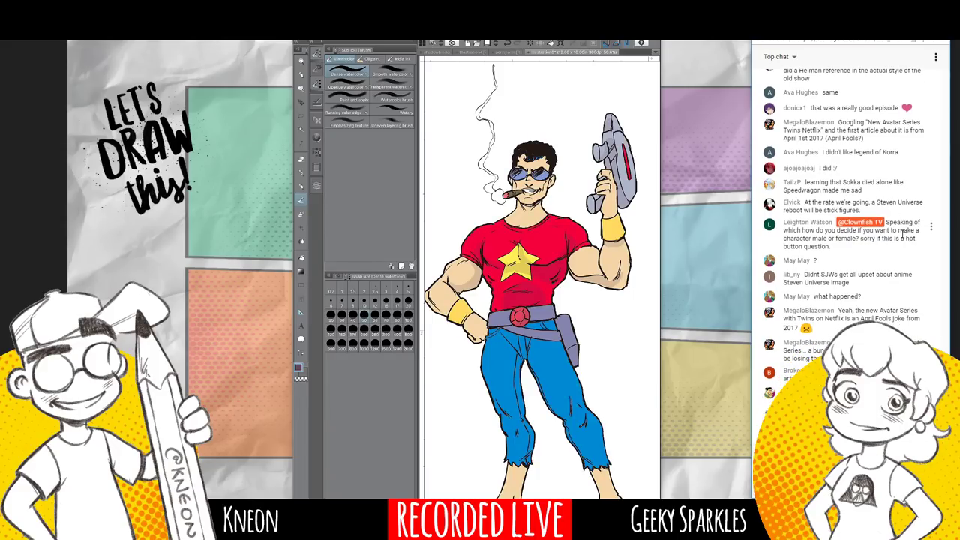
Shade the raised forearm and wristband, both arms, the neck and the chin with the dark purple Dense watercolor brush.
drag(619, 216, 619, 239)
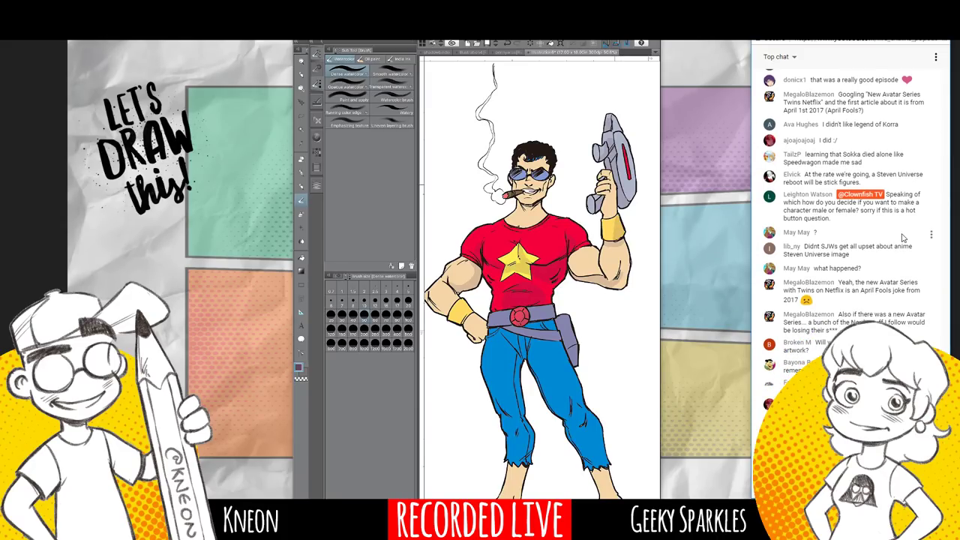
drag(613, 184, 613, 218)
drag(570, 253, 583, 275)
mouse_move(430, 294)
mouse_down()
mouse_move(457, 323)
mouse_move(457, 311)
mouse_up()
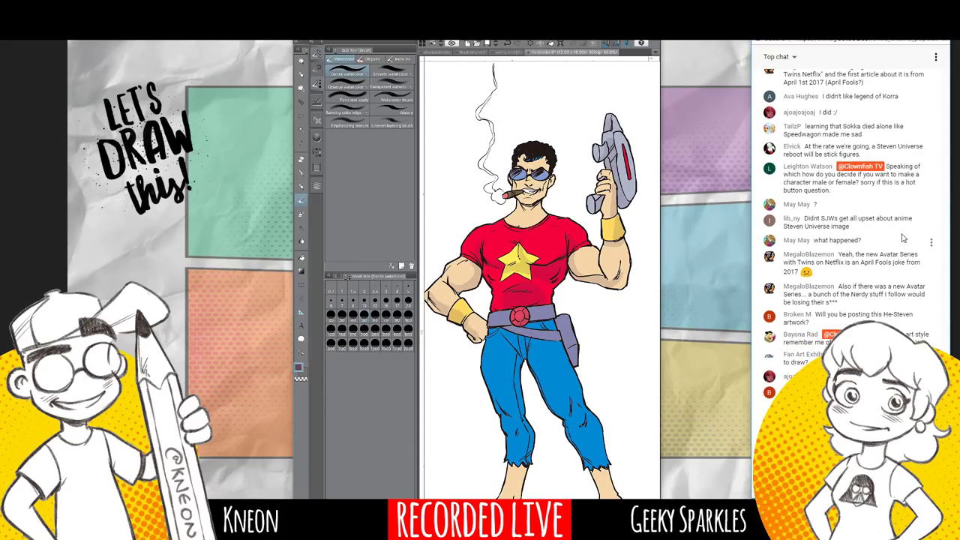
mouse_move(521, 204)
mouse_down()
mouse_move(535, 213)
mouse_move(538, 204)
mouse_up()
drag(524, 196, 533, 198)
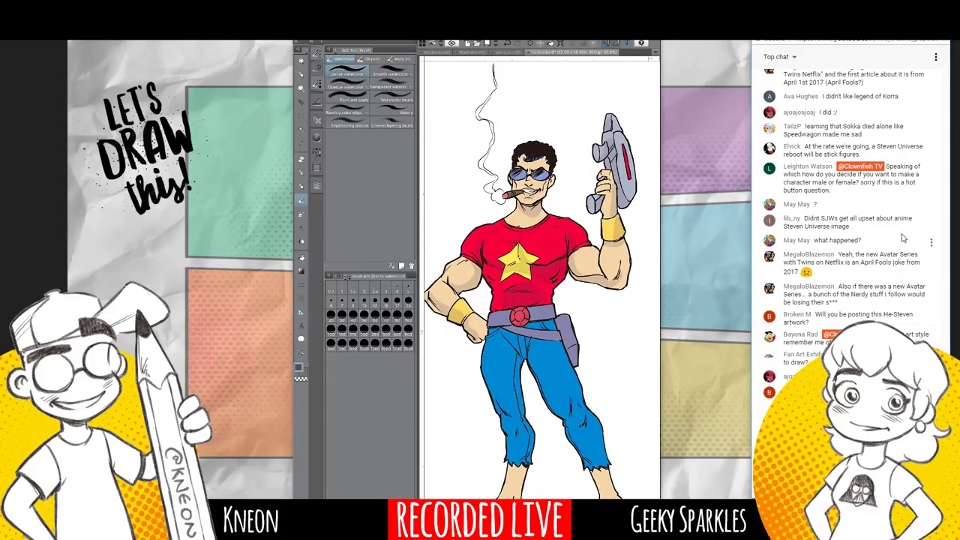
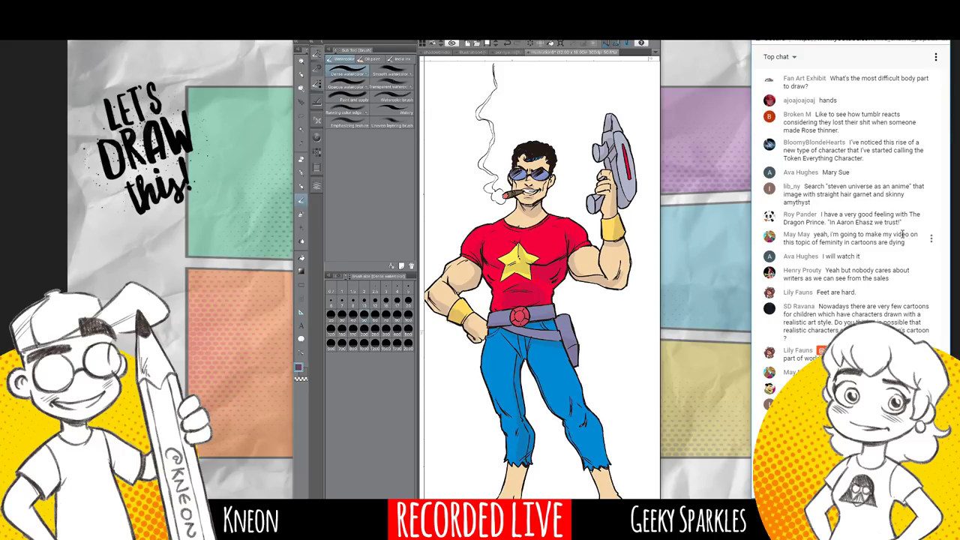
Brush dark purple shading onto the ray gun's rear knob and the bare lower leg above the sandal.
drag(592, 200, 590, 212)
scroll(541, 279, down, 3)
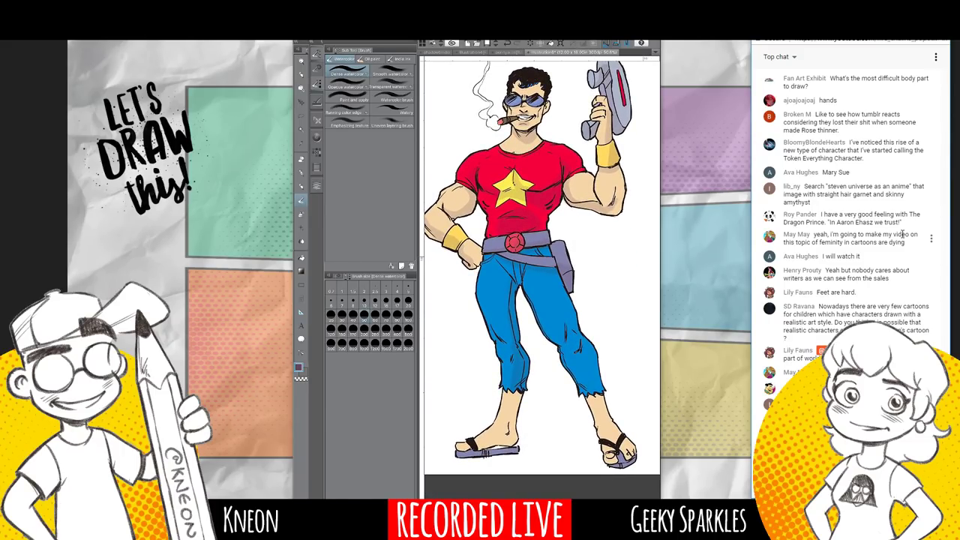
drag(517, 392, 507, 444)
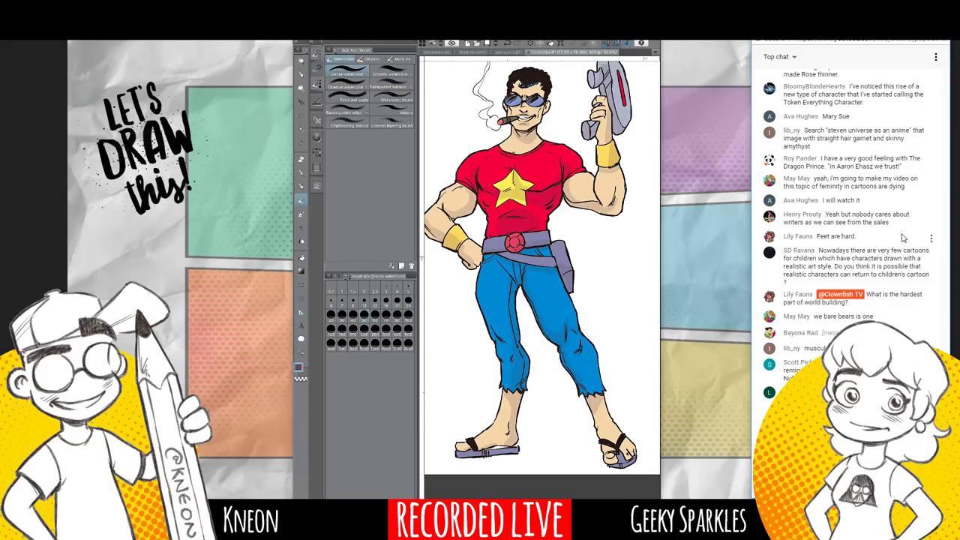
Add a new layer above the shading layer and set the brush colour to near-white for highlights.
key(F7)
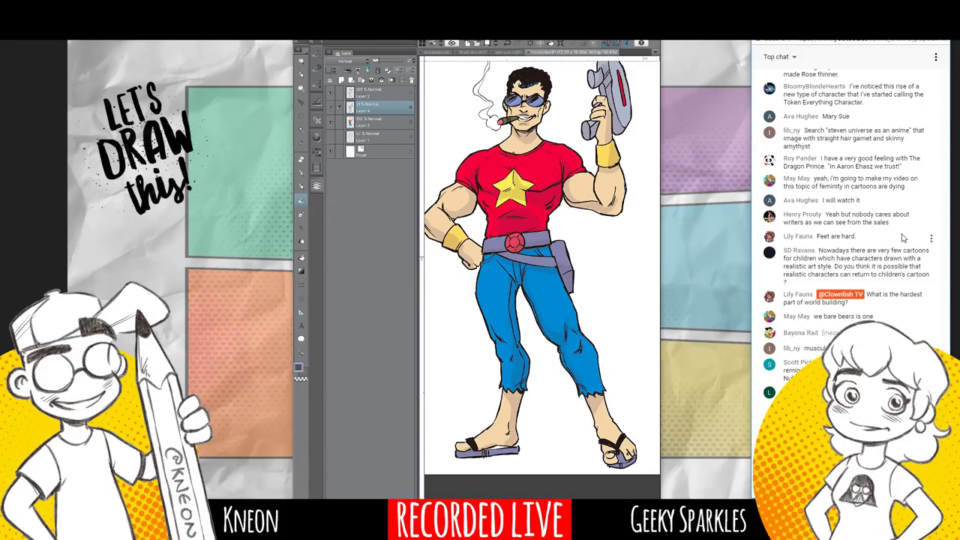
key(ctrl+shift+n)
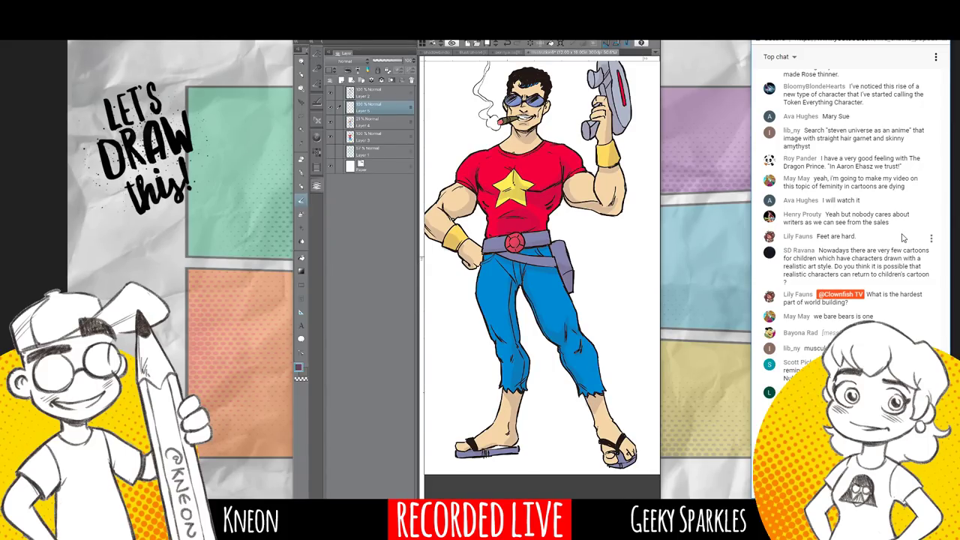
key(F7)
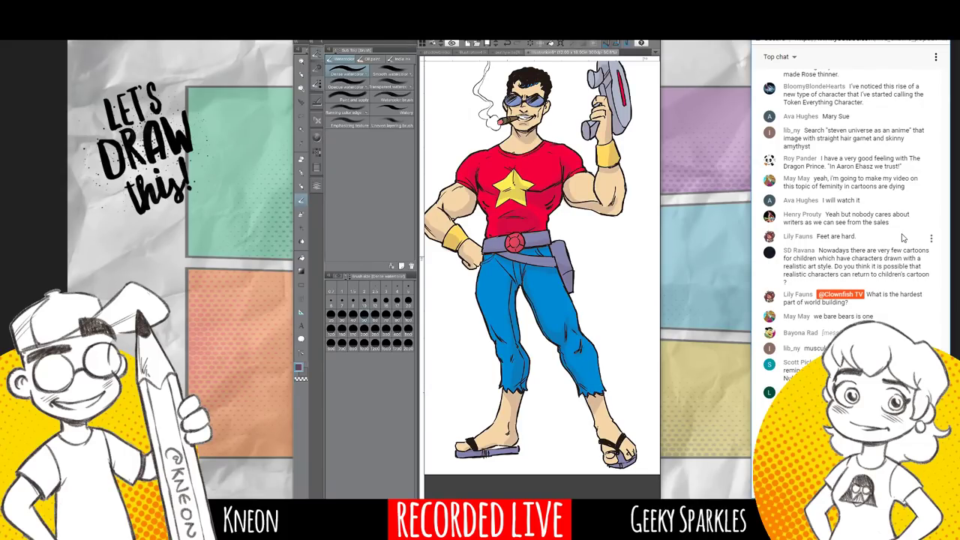
key(ctrl+shift+c)
click(395, 241)
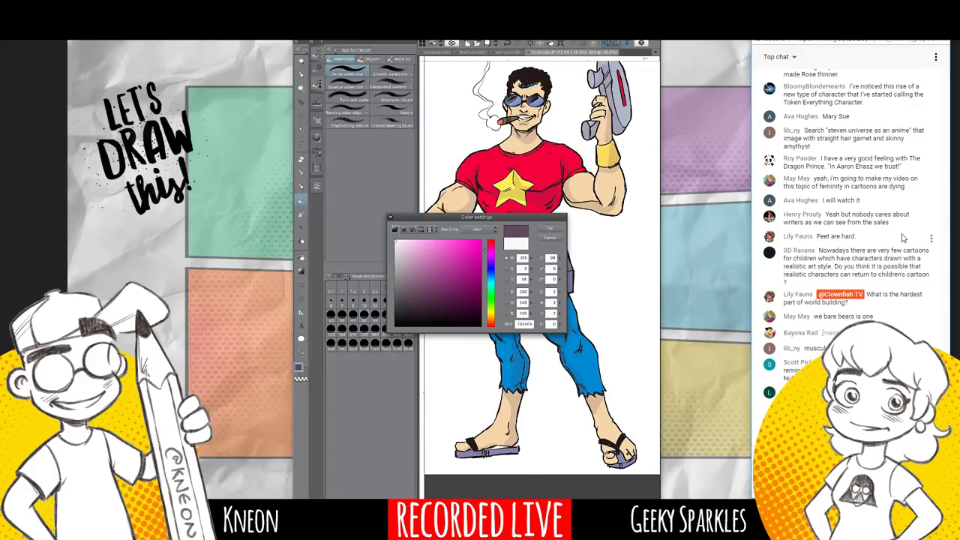
key(Return)
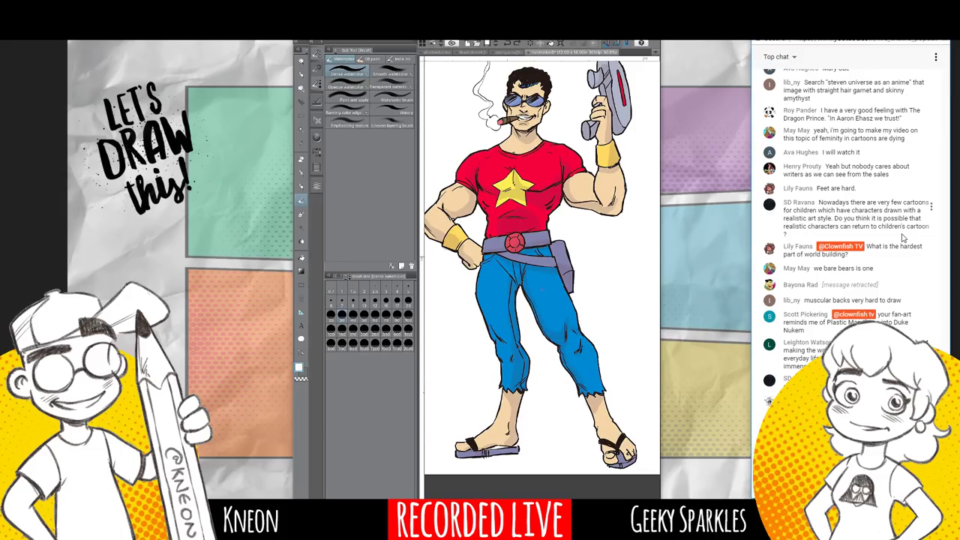
Lower the opacity of the new highlight layer above the shading.
key(F7)
drag(402, 61, 384, 61)
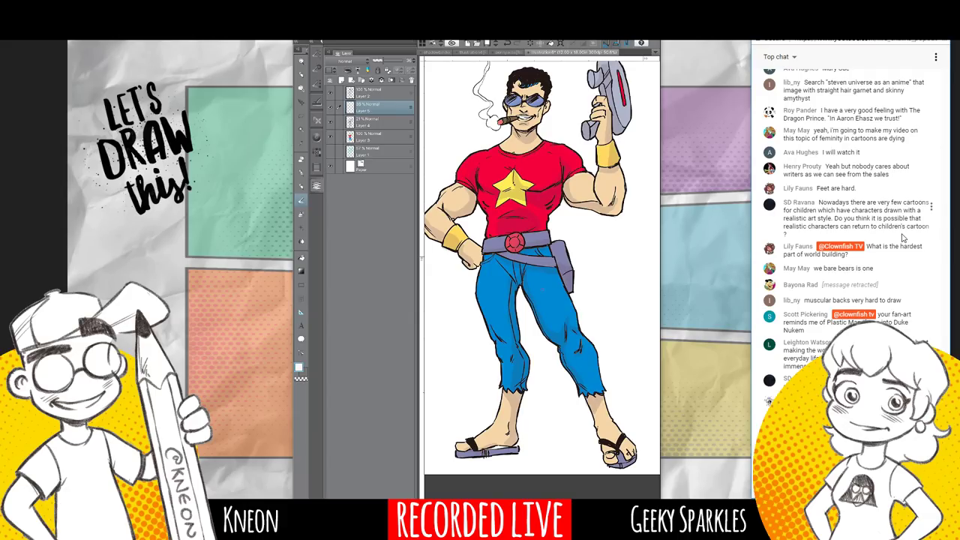
key(F7)
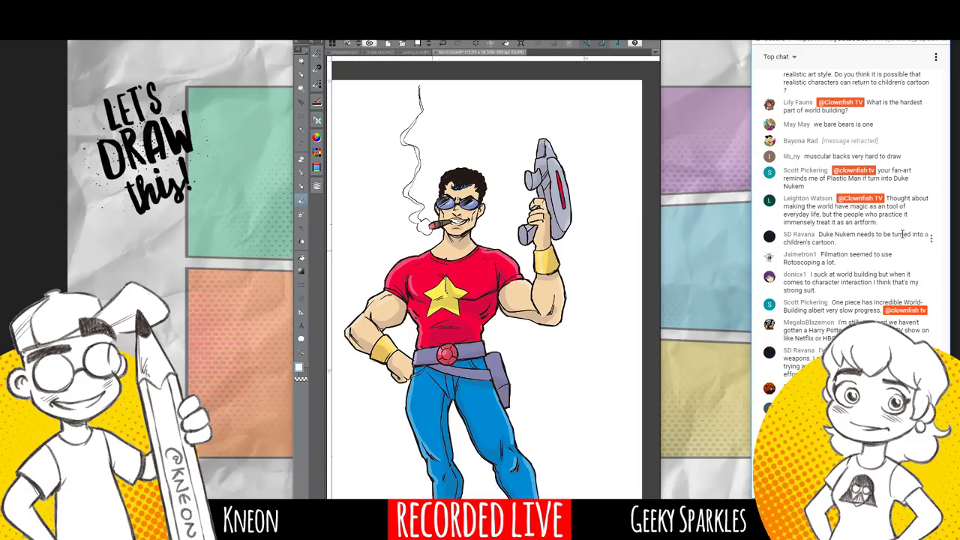
Check the shading and highlights on the figure up close and at full view.
scroll(485, 284, down, 2)
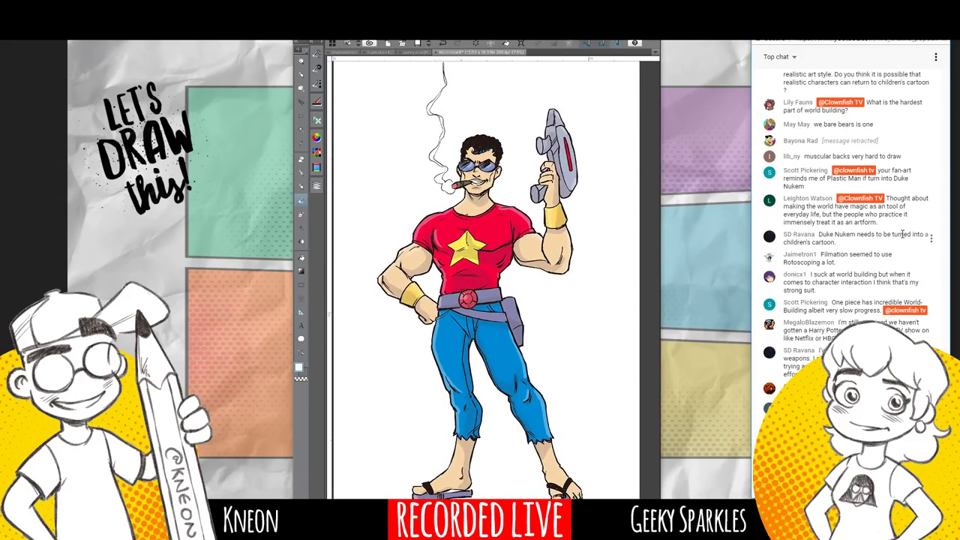
scroll(485, 285, up, 3)
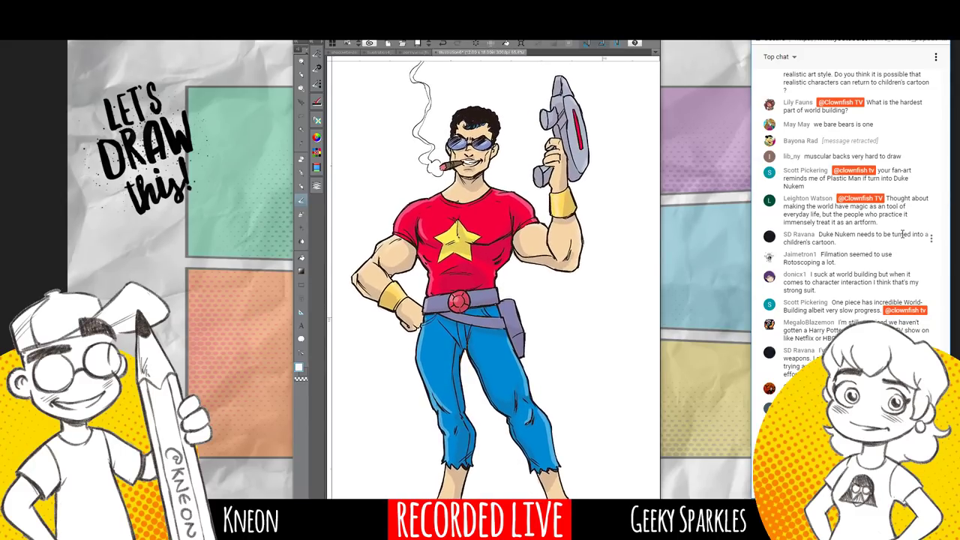
scroll(486, 285, down, 1)
scroll(493, 278, down, 1)
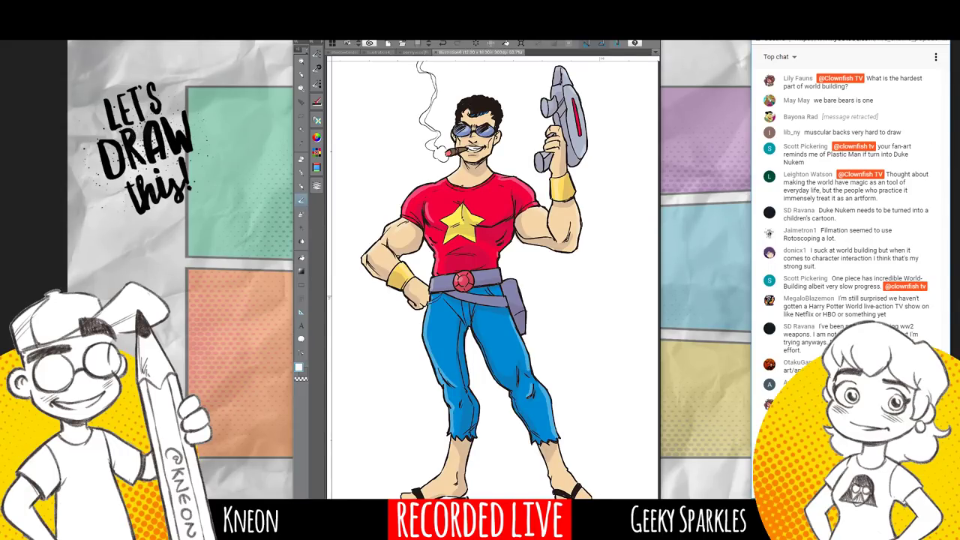
Switch to the browser to show Shadowbinders Chapter 6 / Page 2 on Tapas, then return to the drawing.
key(alt+Tab)
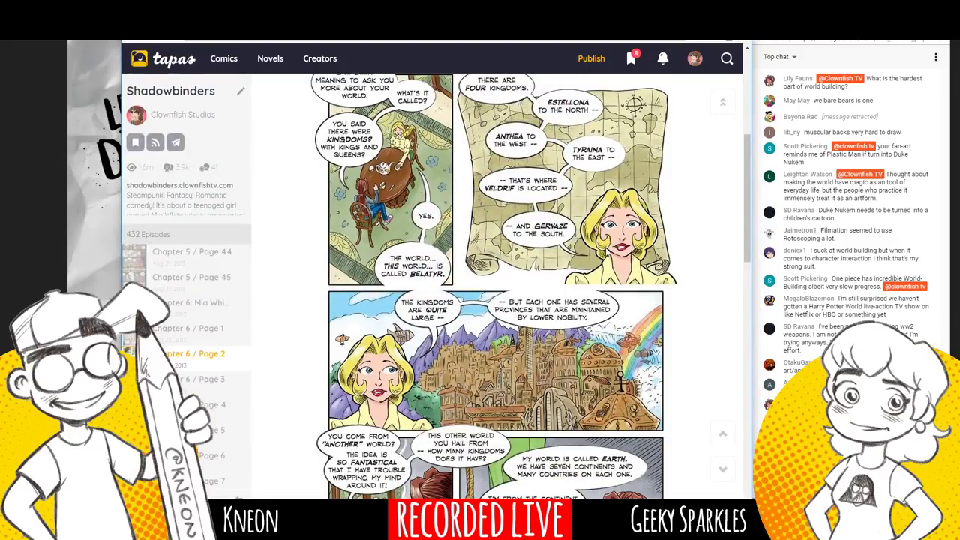
scroll(619, 278, up, 2)
scroll(619, 279, down, 4)
scroll(525, 339, up, 2)
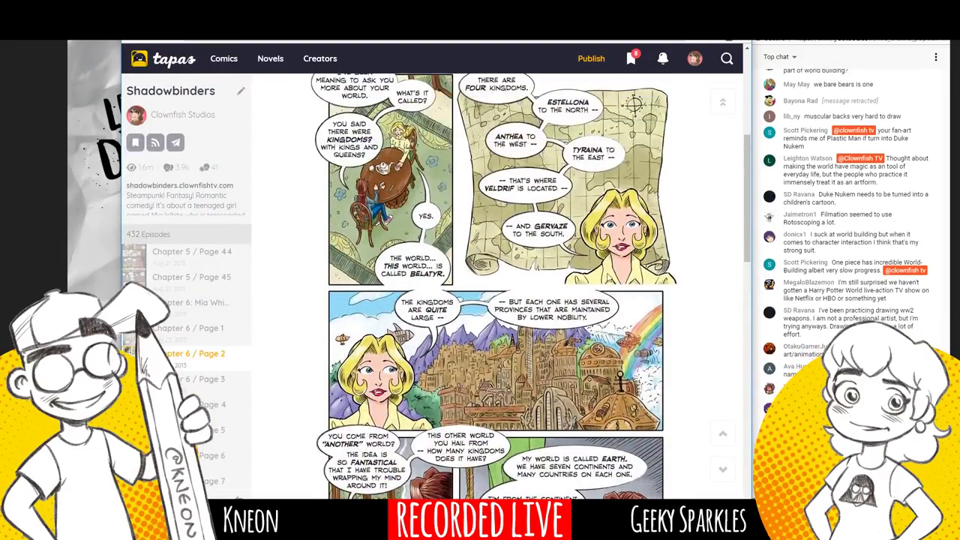
scroll(526, 339, up, 1)
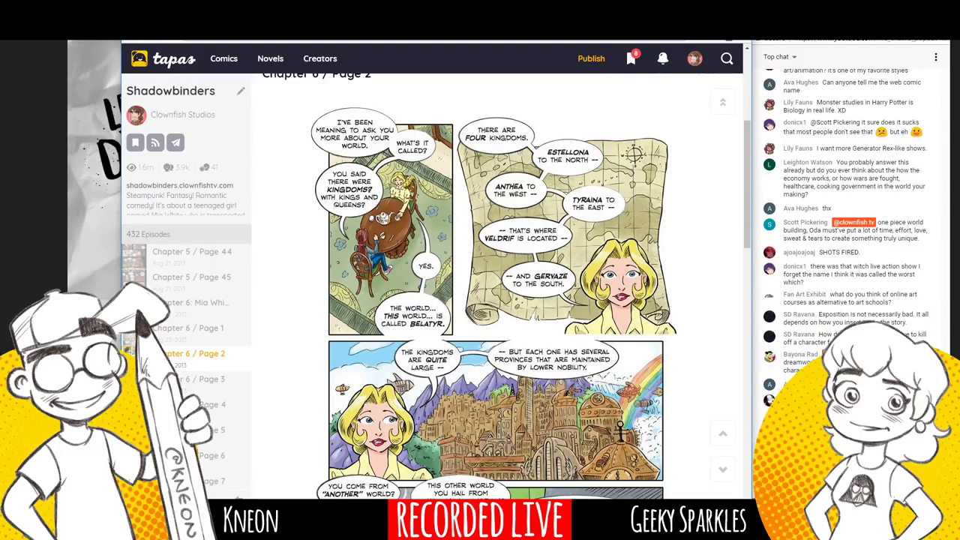
key(super+Down)
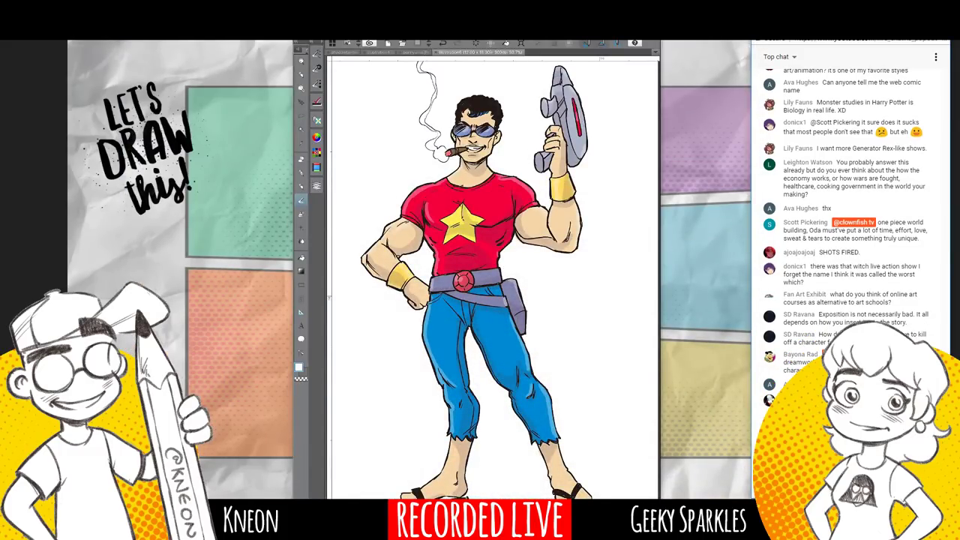